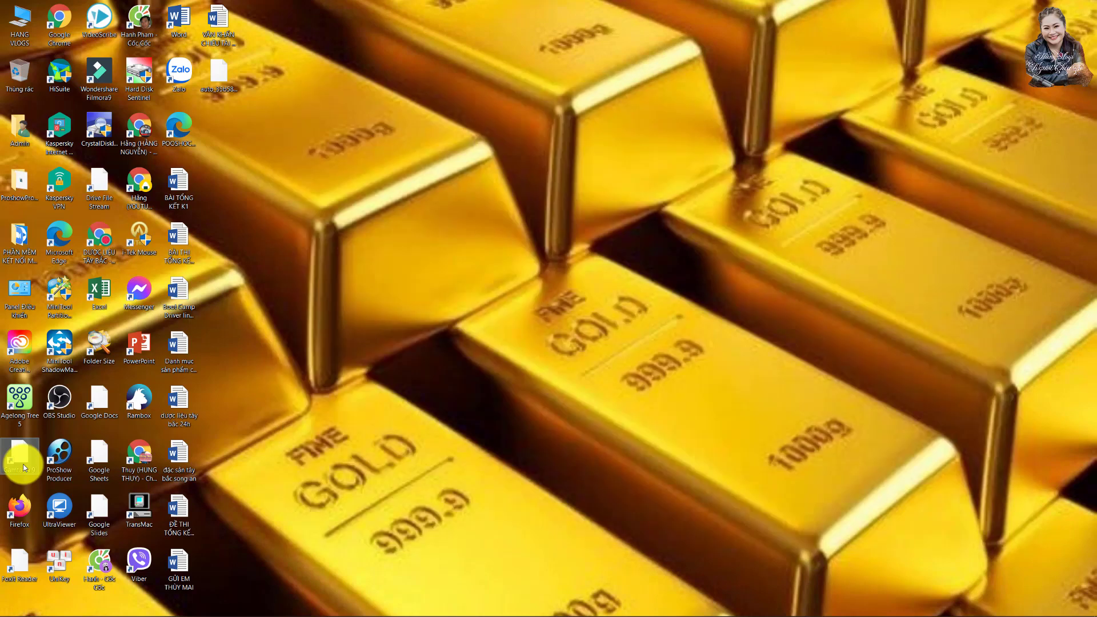
# Step: Launch Camtasia 9, create a new project and enlarge the canvas area above the timeline
pyautogui.doubleClick(24, 467)
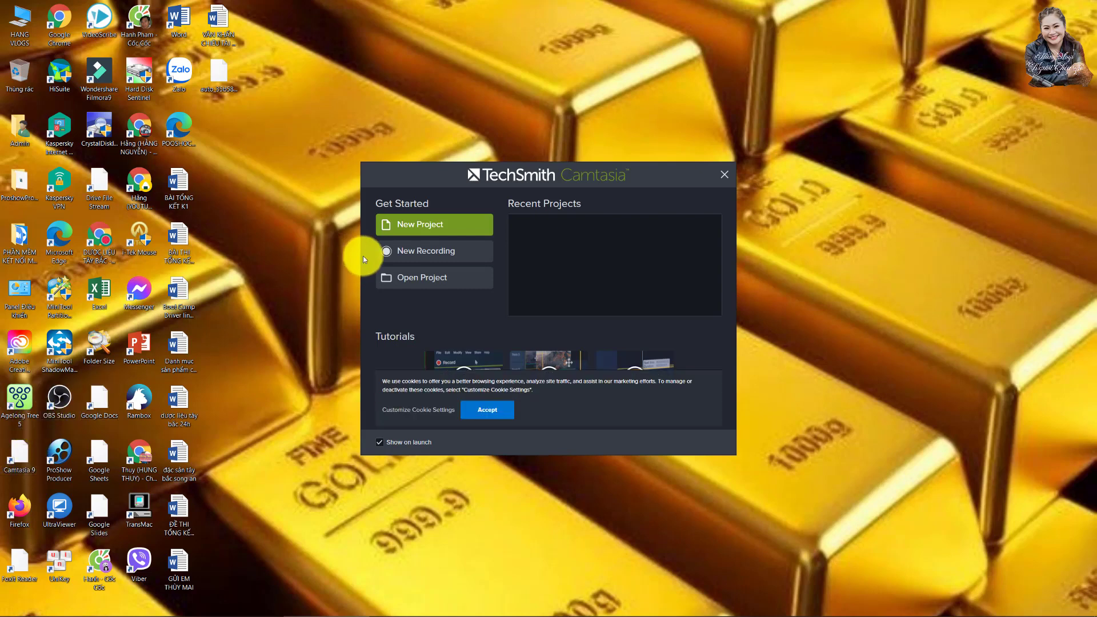
pyautogui.click(413, 229)
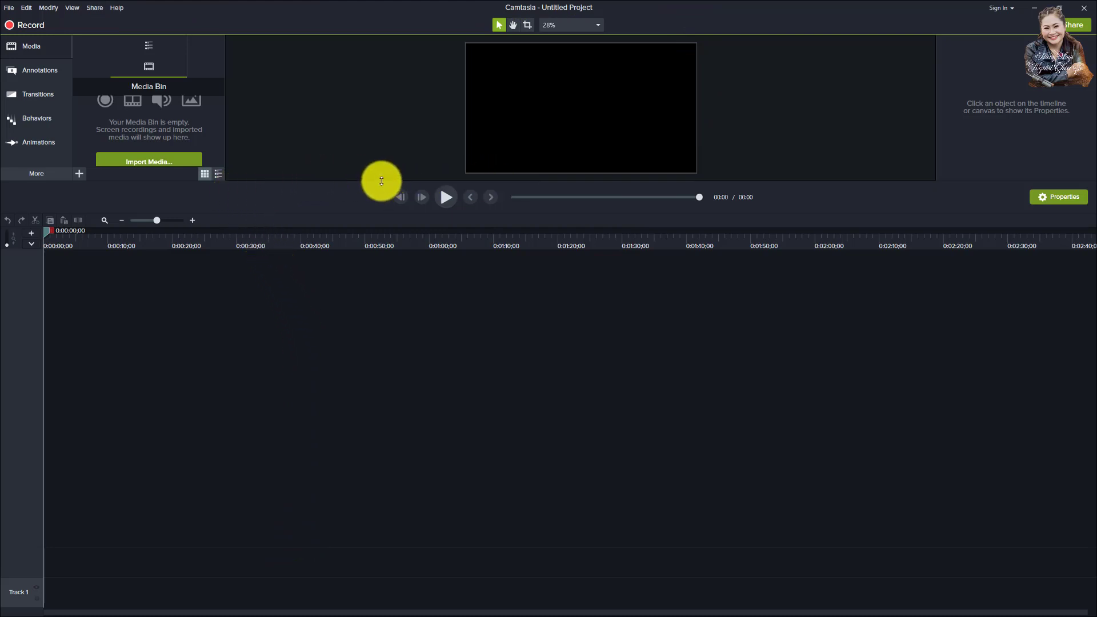
pyautogui.moveTo(382, 179); pyautogui.dragTo(380, 338)
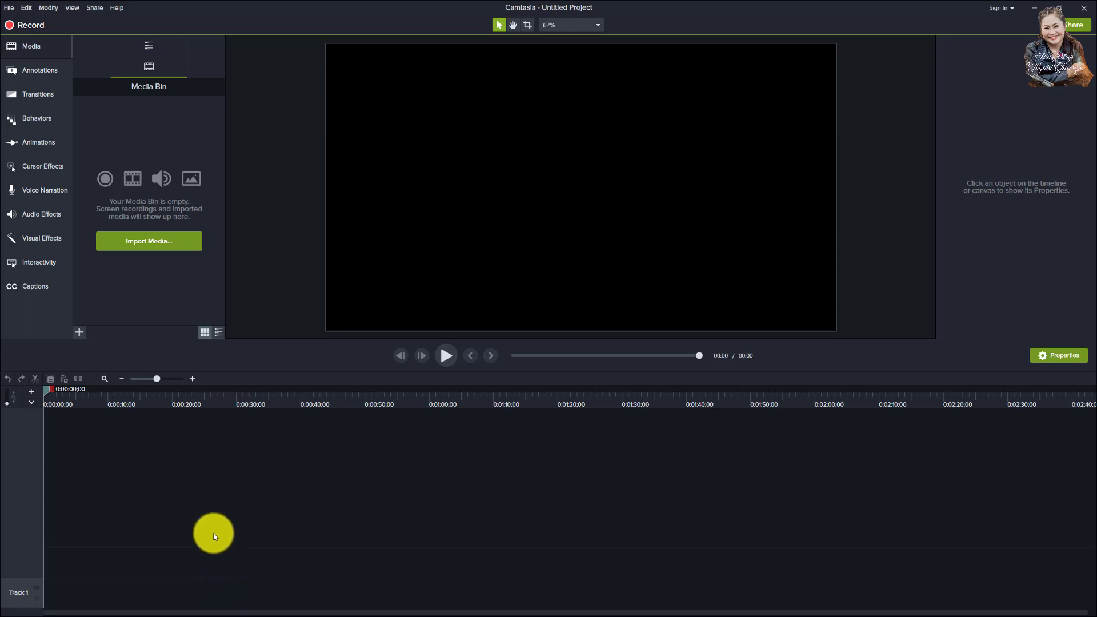
# Step: Import the INTRO VAO VIDEO clip from DUNG VIDEO > DUNG THUONG XUYEN > INTRO VIDEO on drive E
pyautogui.click(126, 241)
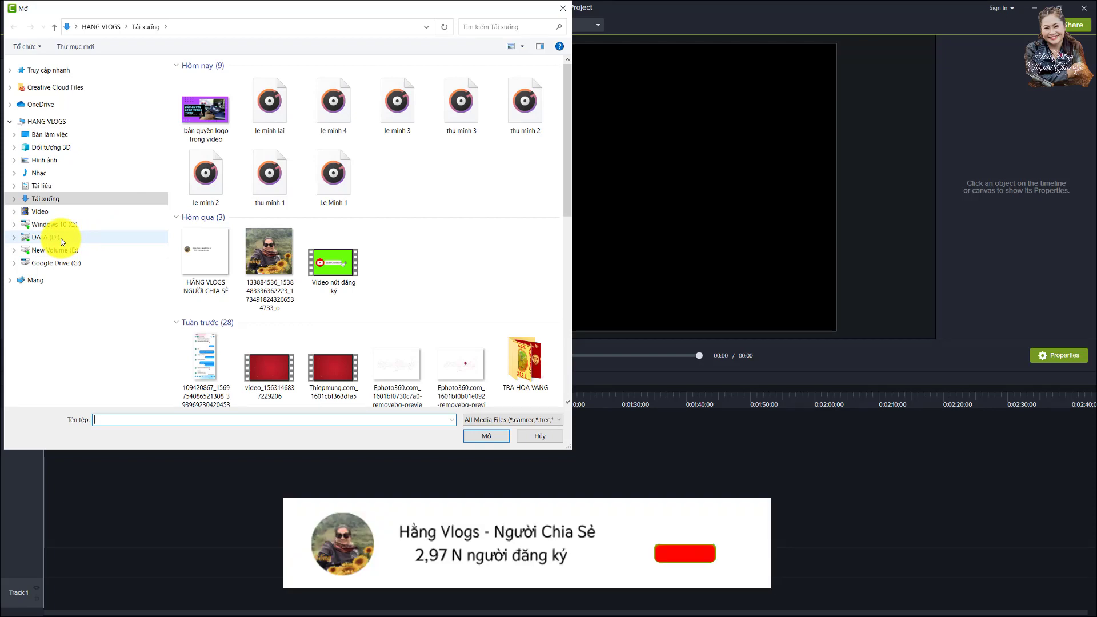
pyautogui.click(63, 241)
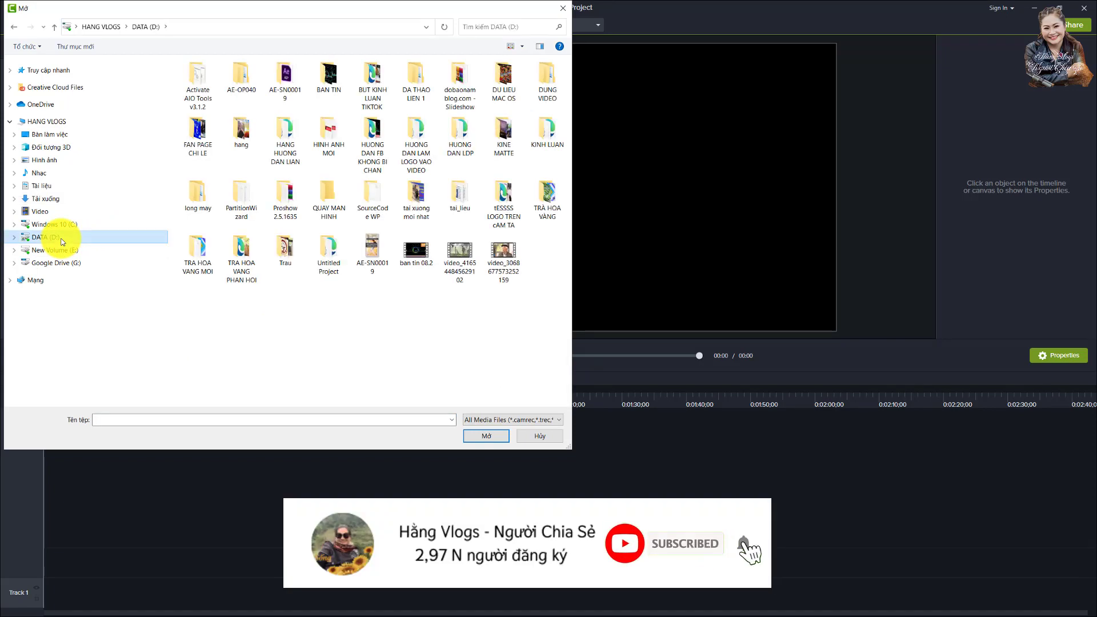
pyautogui.click(61, 226)
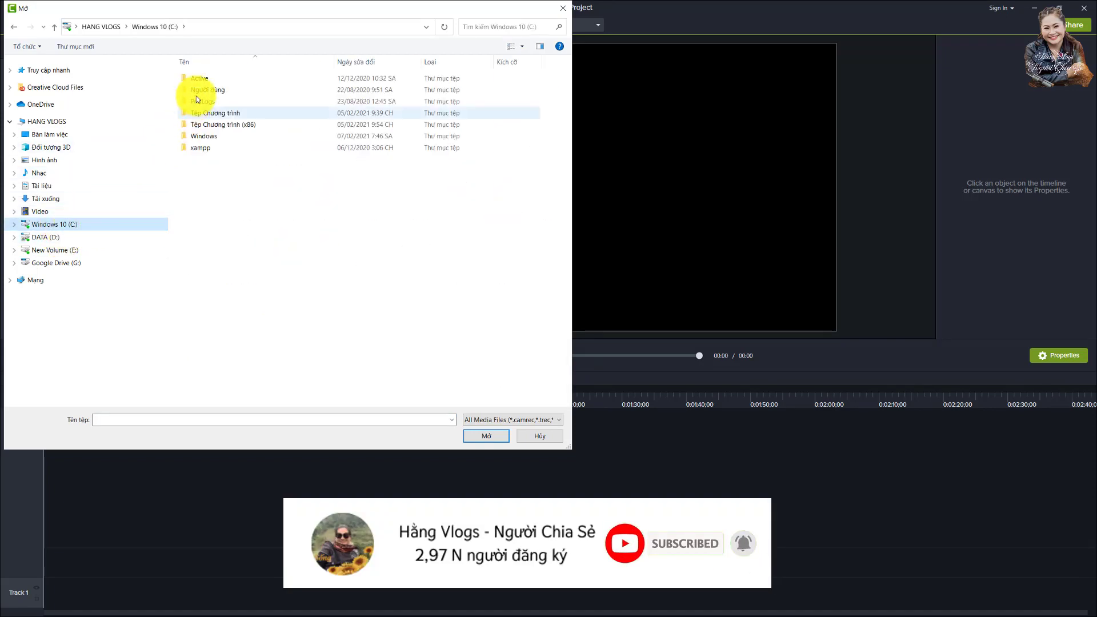
pyautogui.click(58, 253)
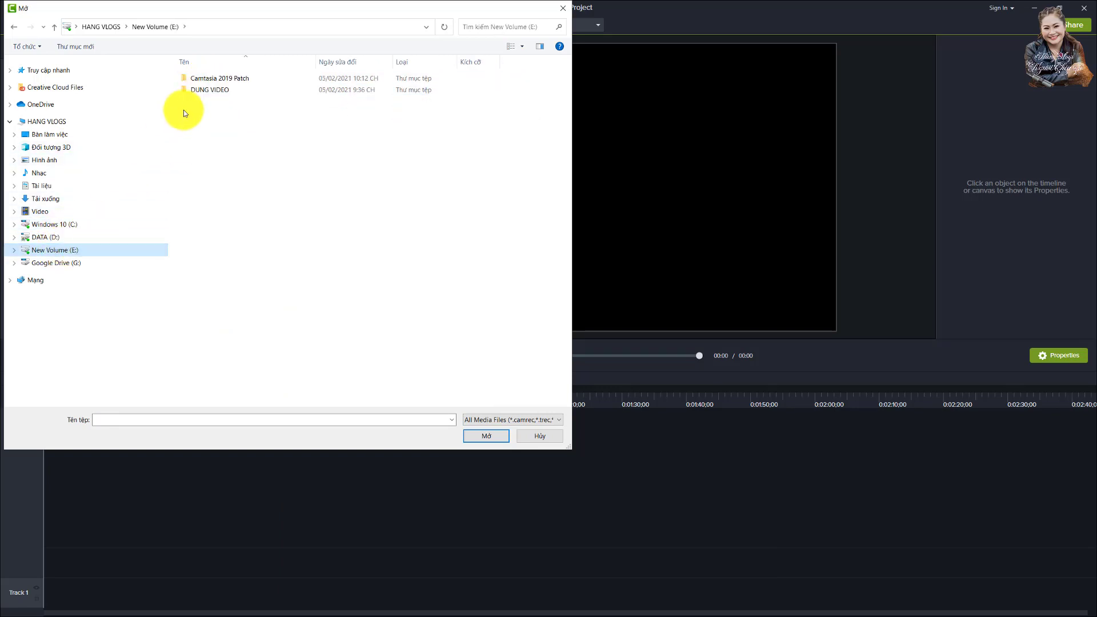
pyautogui.doubleClick(198, 94)
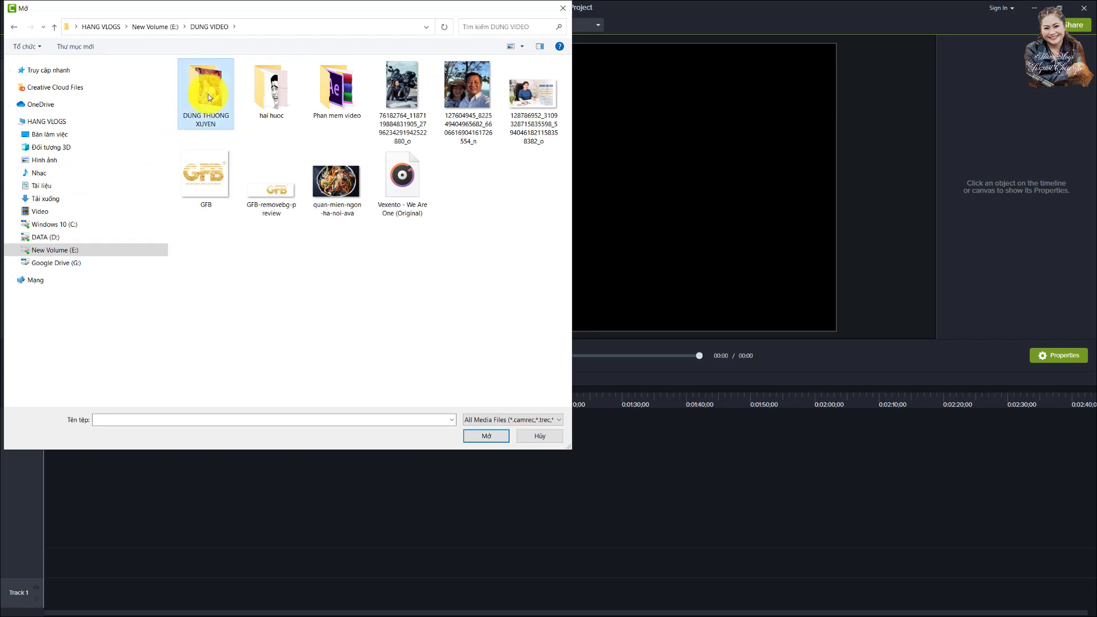
pyautogui.doubleClick(208, 95)
pyautogui.doubleClick(215, 91)
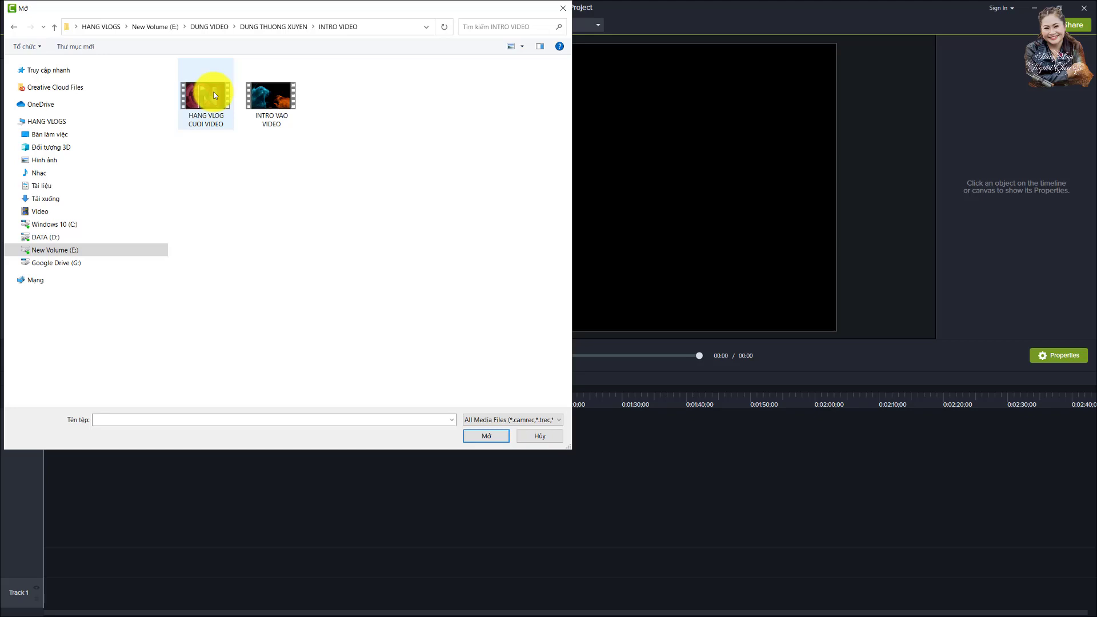
pyautogui.click(275, 96)
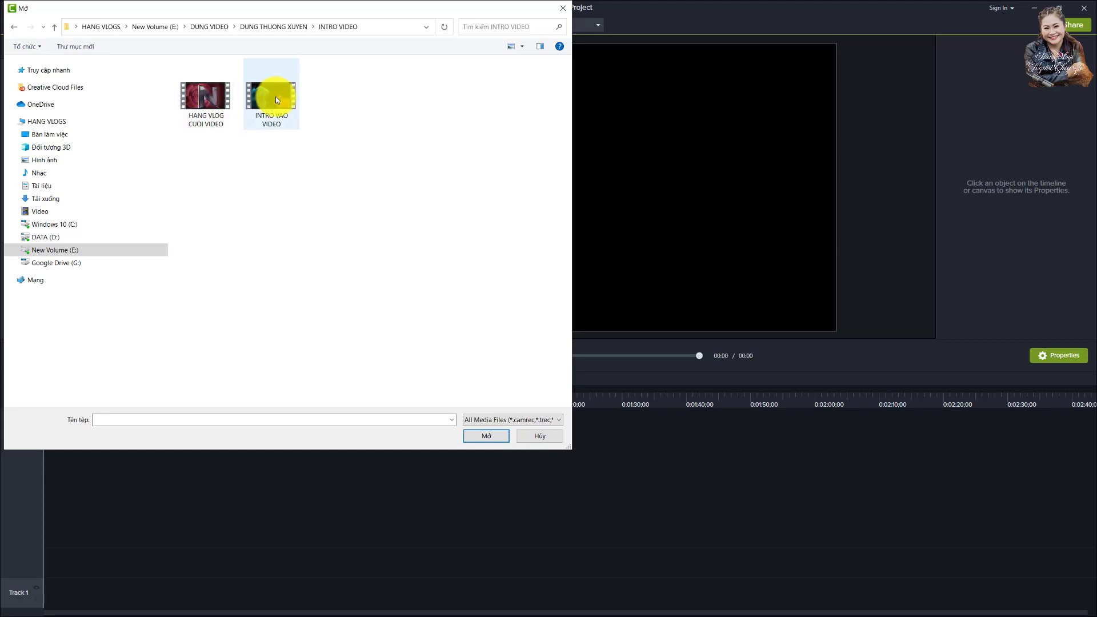
pyautogui.click(483, 434)
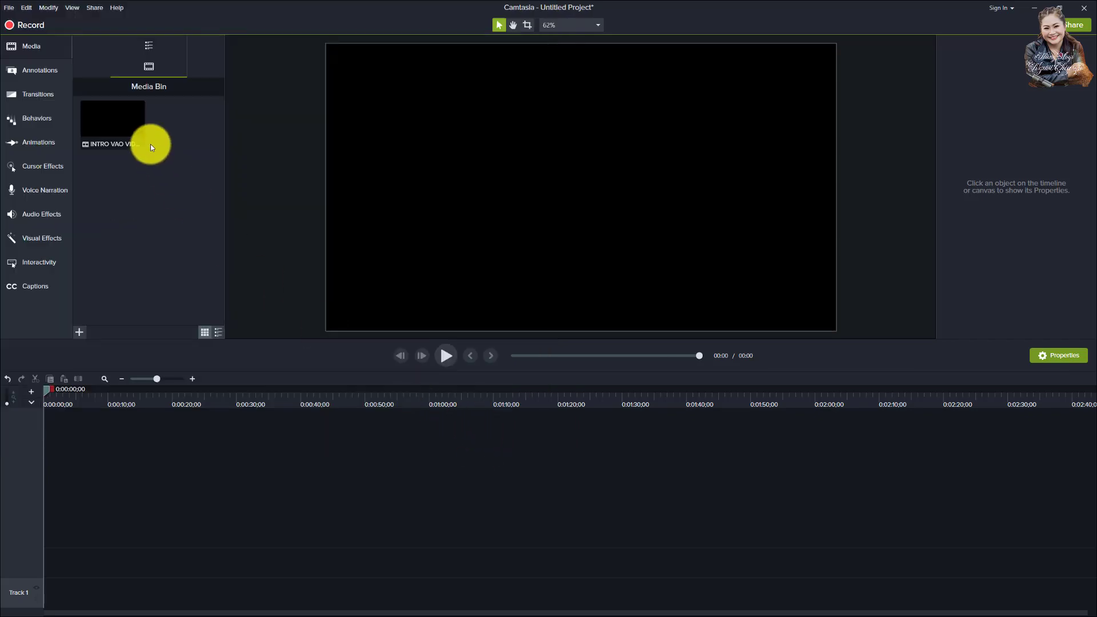
# Step: Add the INTRO VAO VIDEO clip to the start of Track 1 and play it back
pyautogui.rightClick(136, 130)
pyautogui.click(144, 138)
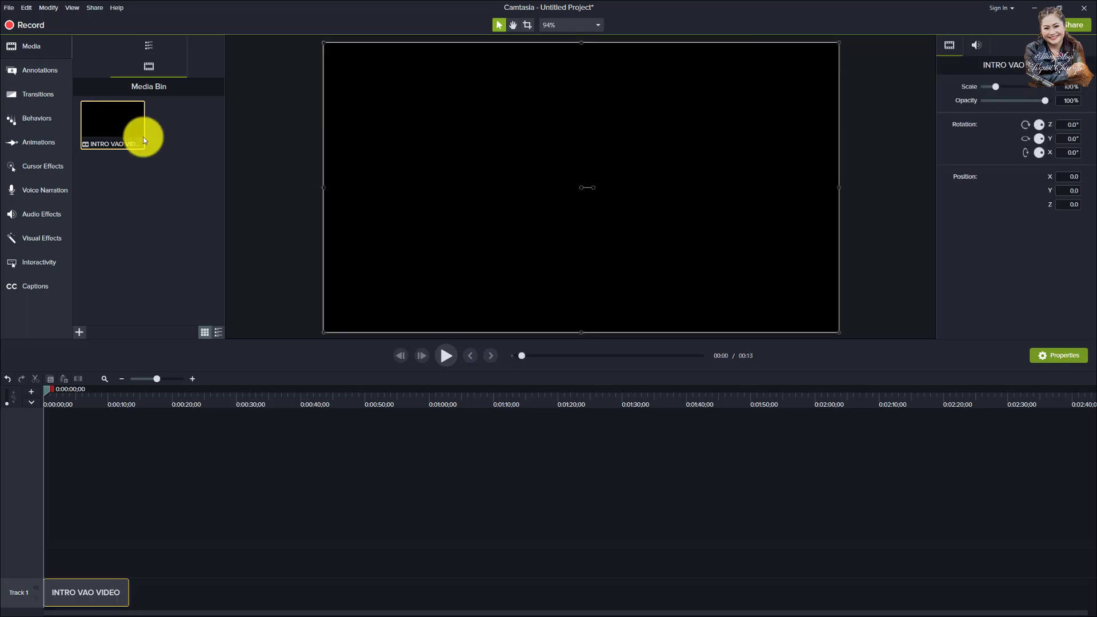
pyautogui.click(442, 358)
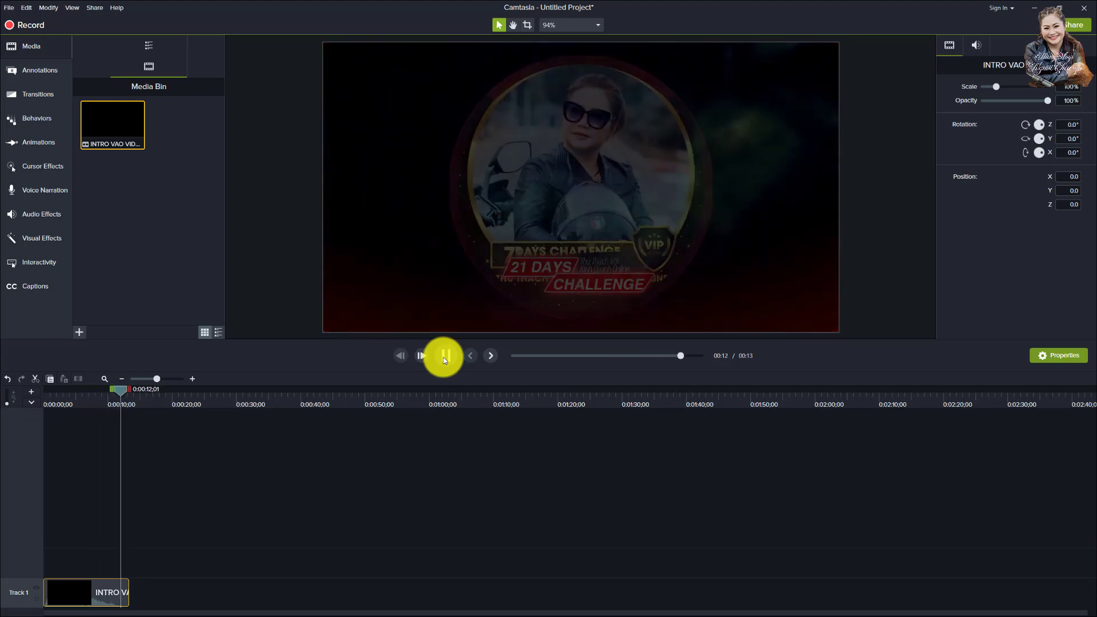
pyautogui.click(444, 356)
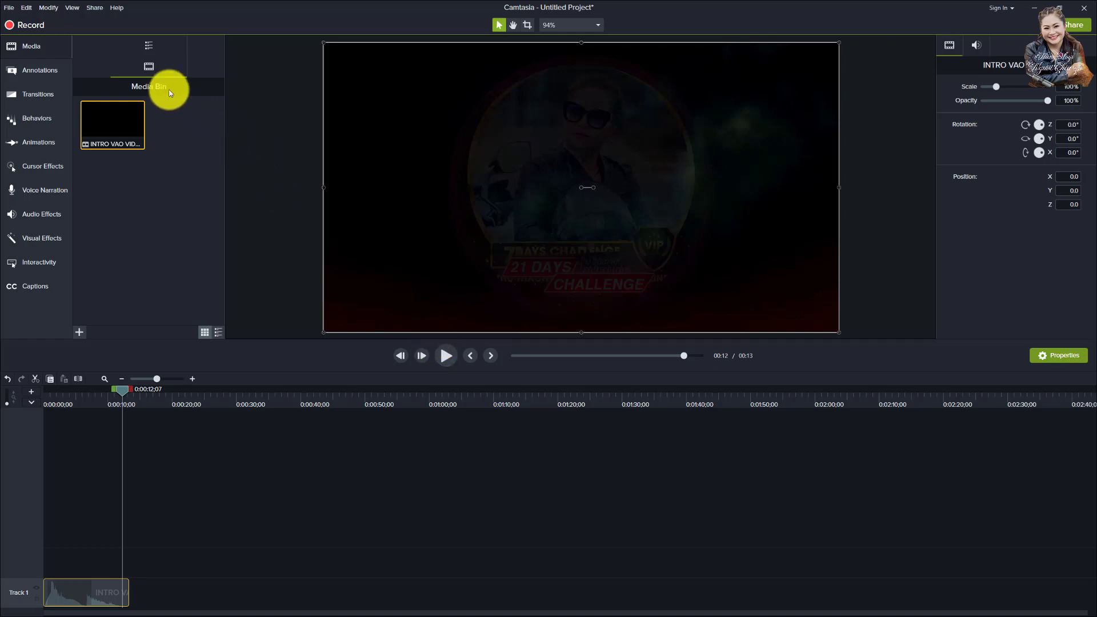
# Step: Add the CUOI VIDEO library asset to Track 1 at 0:00:14;09, after the intro clip
pyautogui.click(149, 47)
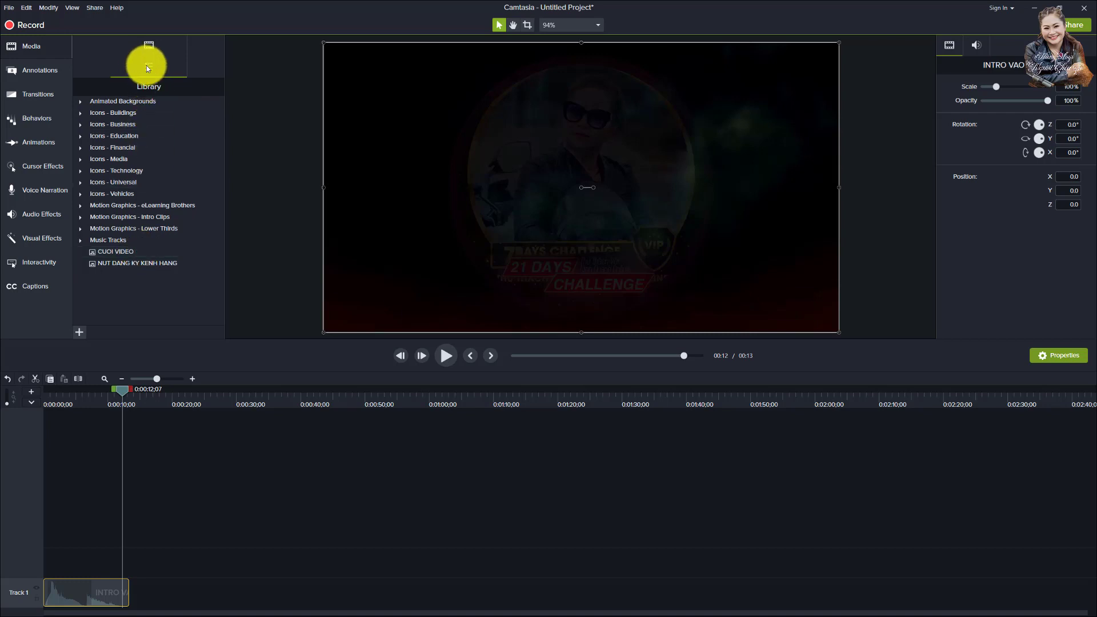
pyautogui.click(120, 255)
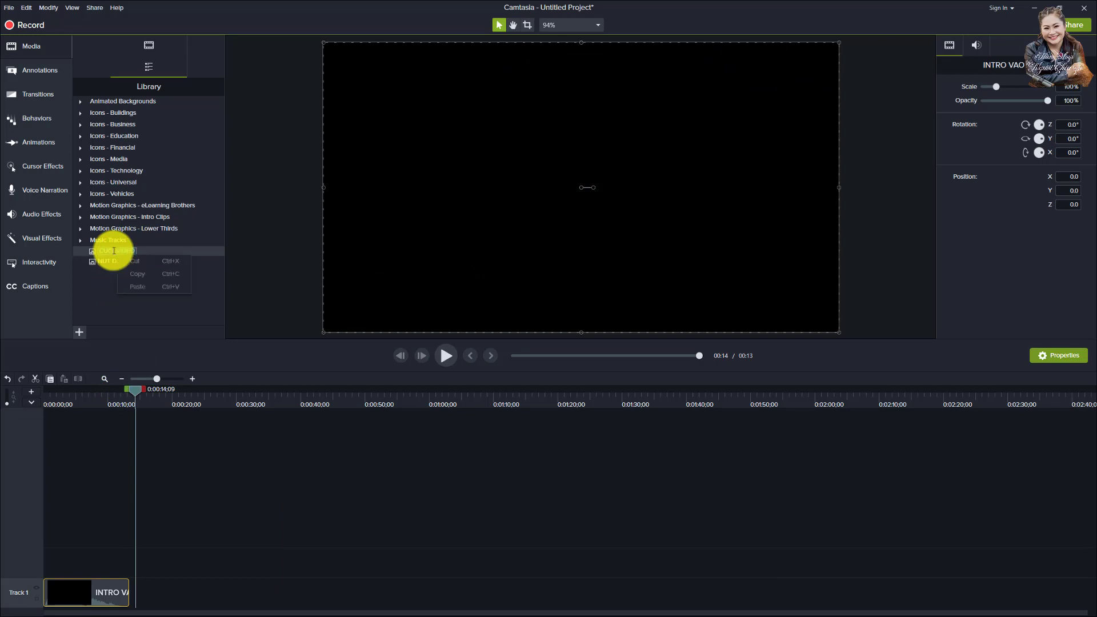
pyautogui.click(105, 293)
pyautogui.click(115, 249)
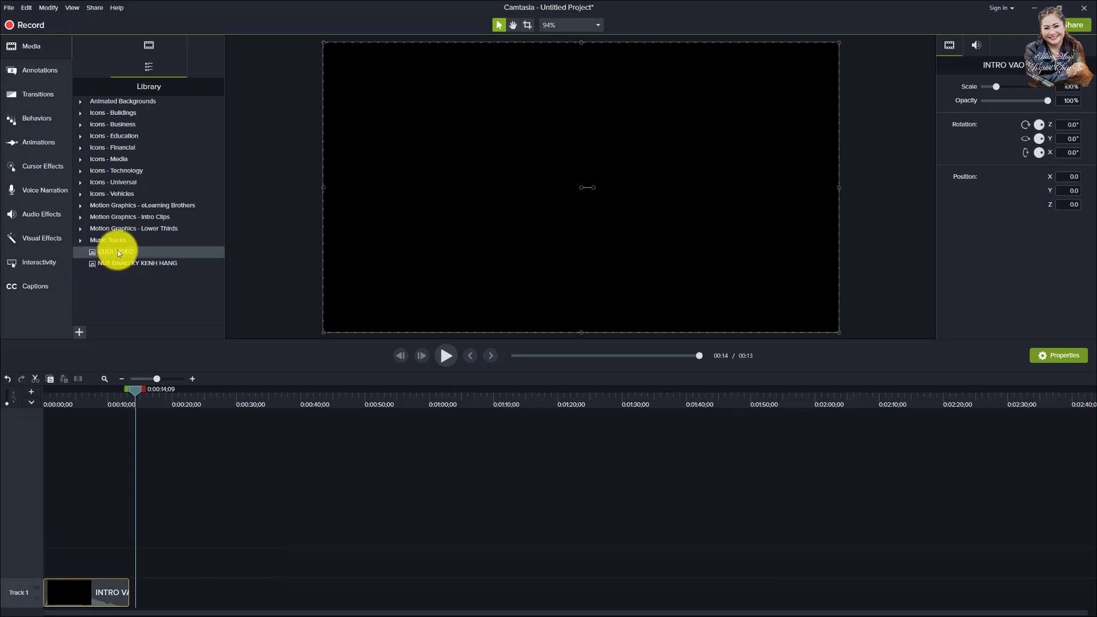
pyautogui.hotkey('ctrl', 'shift', 'a')
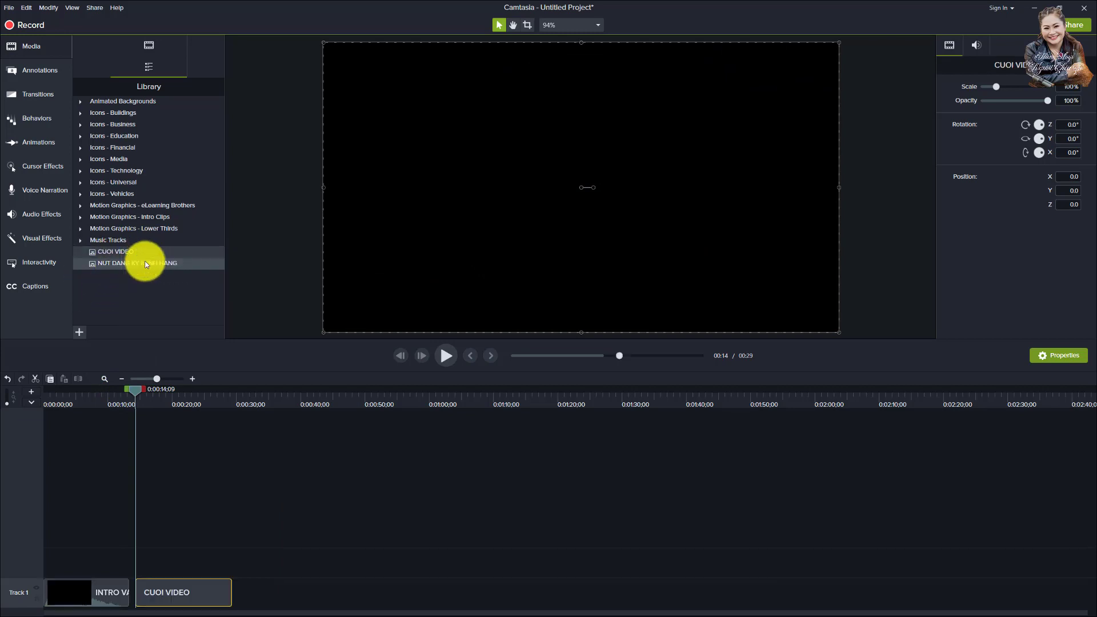
# Step: Play back the CUOI VIDEO clip and set the playhead to 0:00:19;10
pyautogui.press('space')
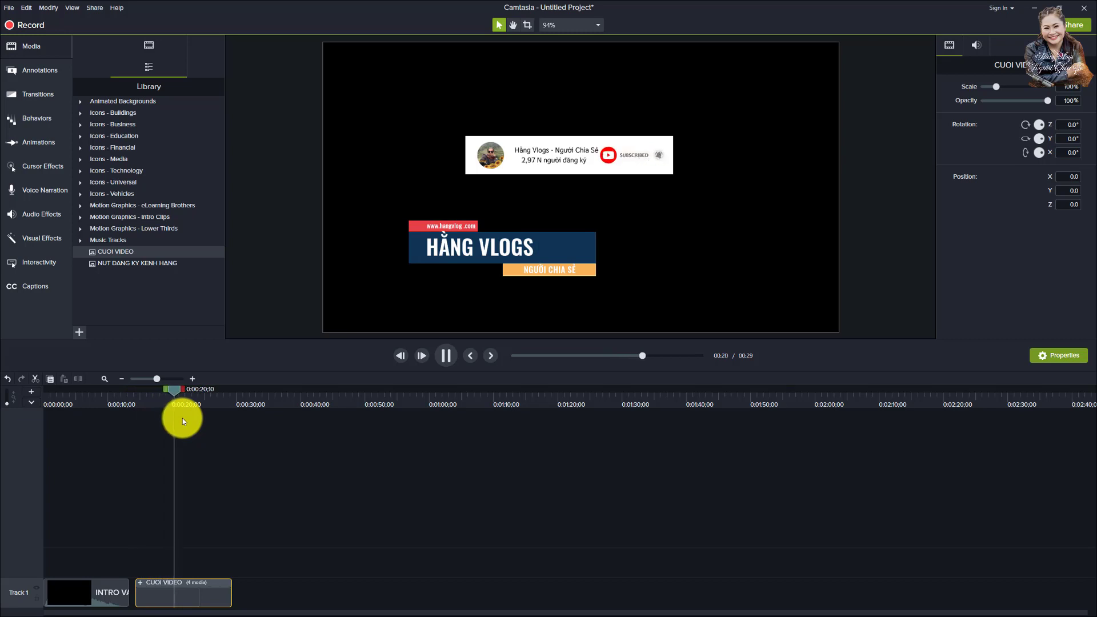
pyautogui.press('space')
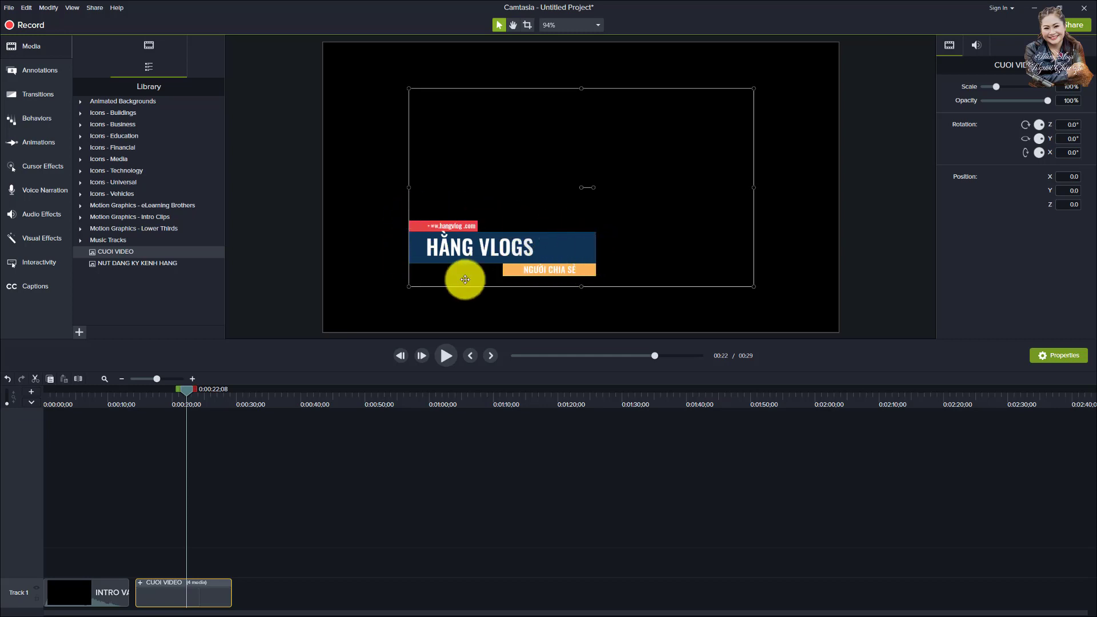
pyautogui.moveTo(187, 389)
pyautogui.mouseDown()
pyautogui.moveTo(218, 392)
pyautogui.moveTo(168, 400)
pyautogui.mouseUp()
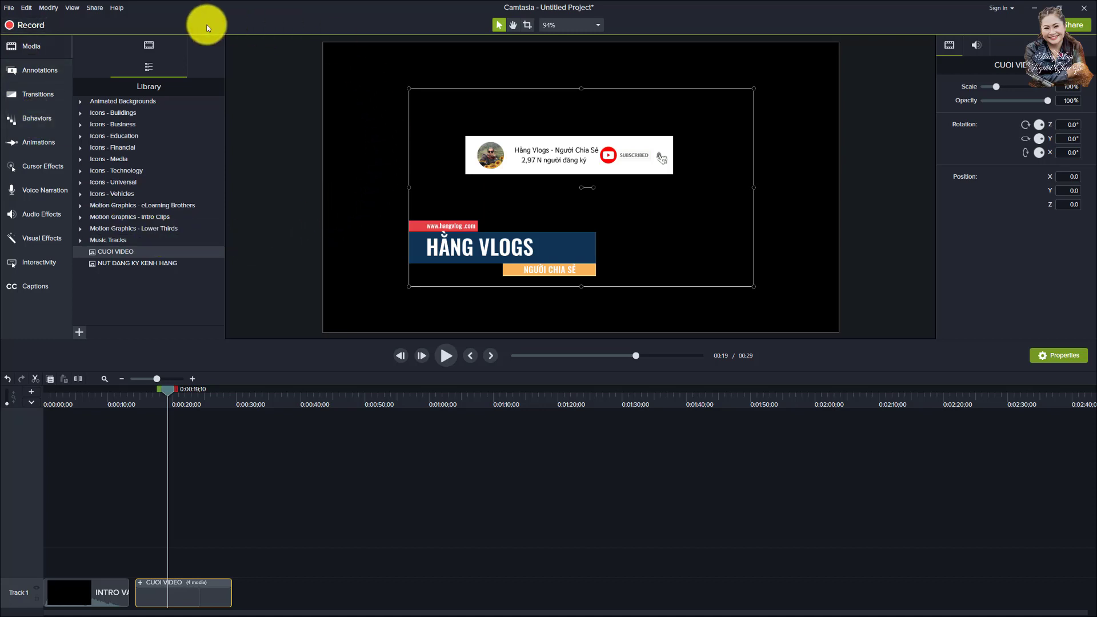
# Step: Check the Media Bin contents and browse the library's Icons - Buildings and Icons - Technology folders
pyautogui.click(149, 45)
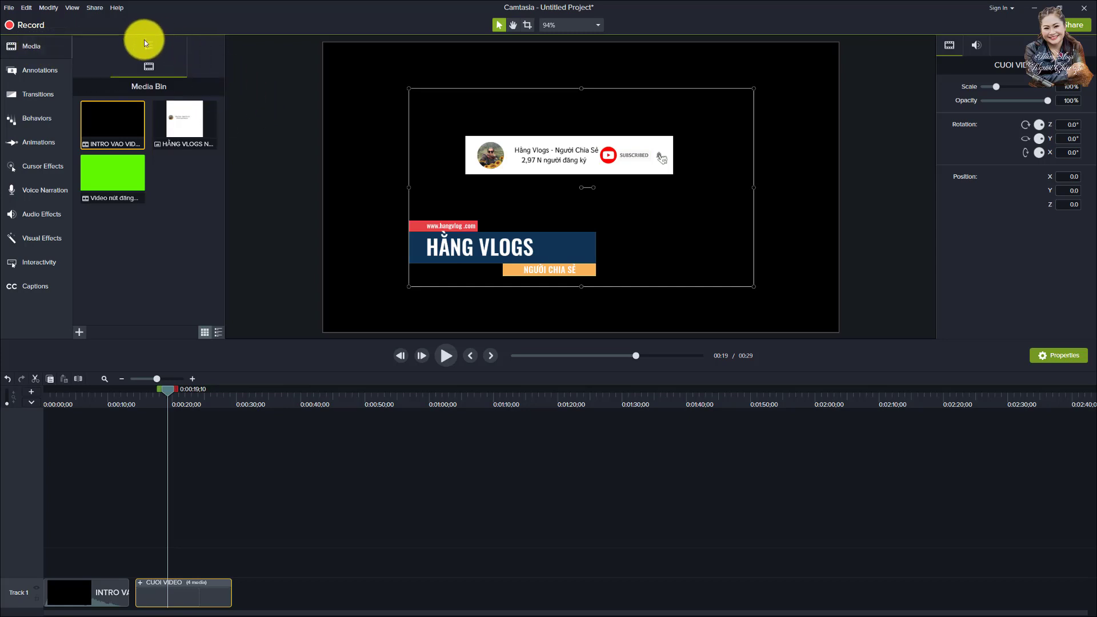
pyautogui.click(147, 46)
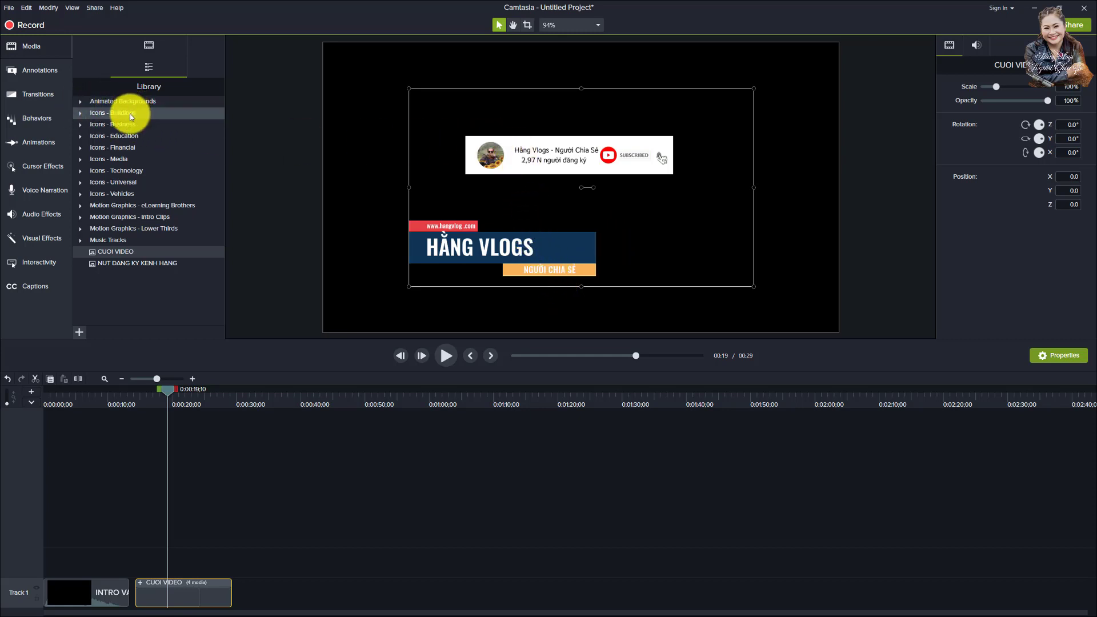
pyautogui.click(80, 113)
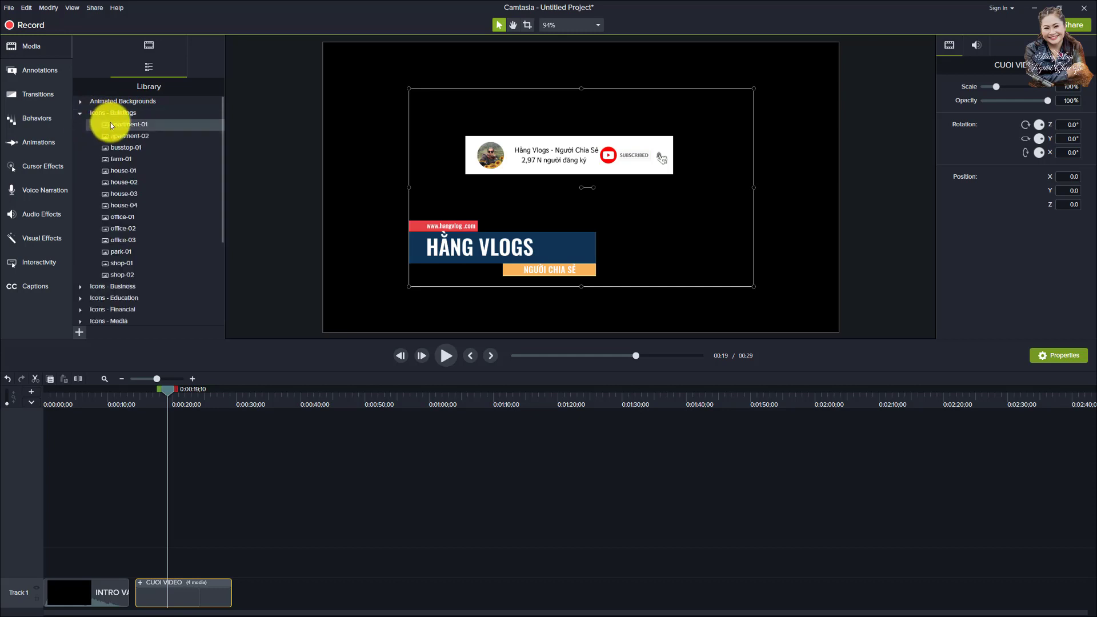
pyautogui.click(80, 114)
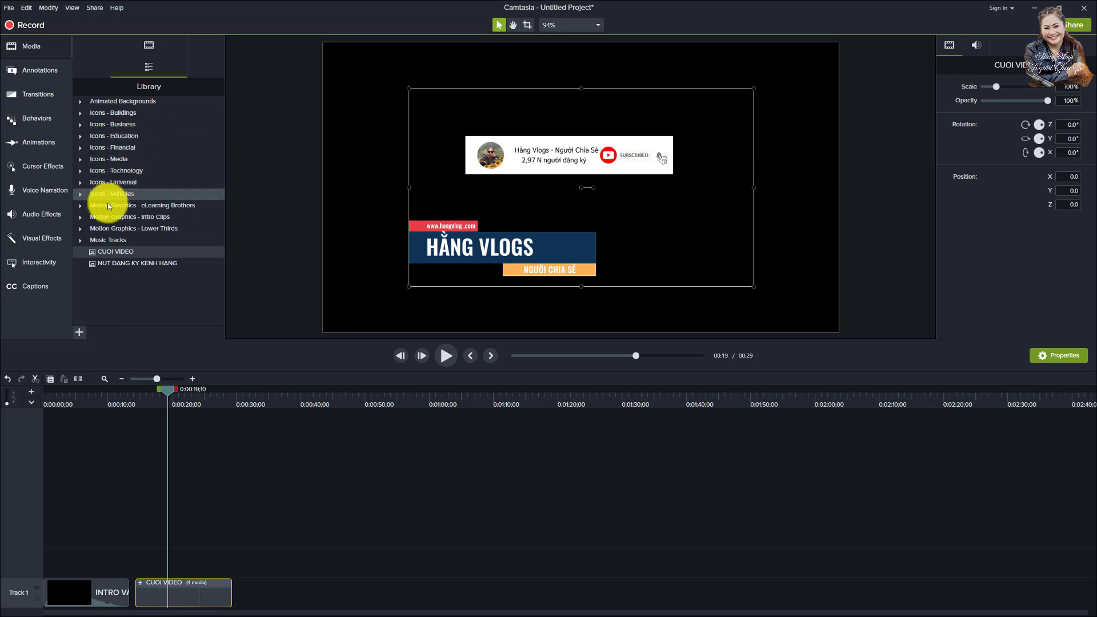
pyautogui.click(81, 171)
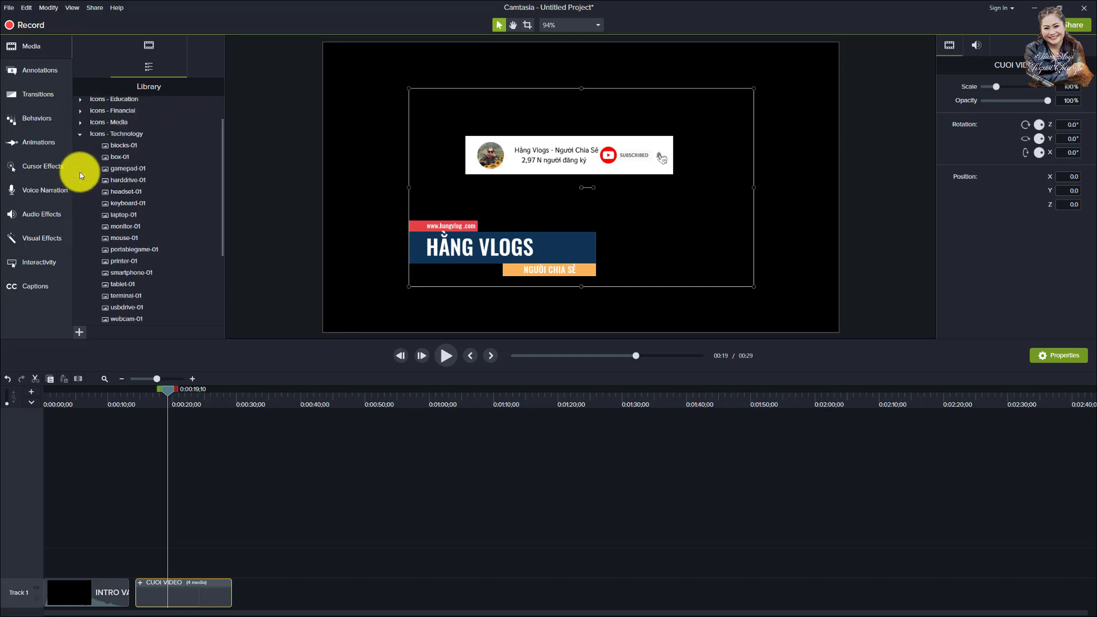
pyautogui.click(80, 134)
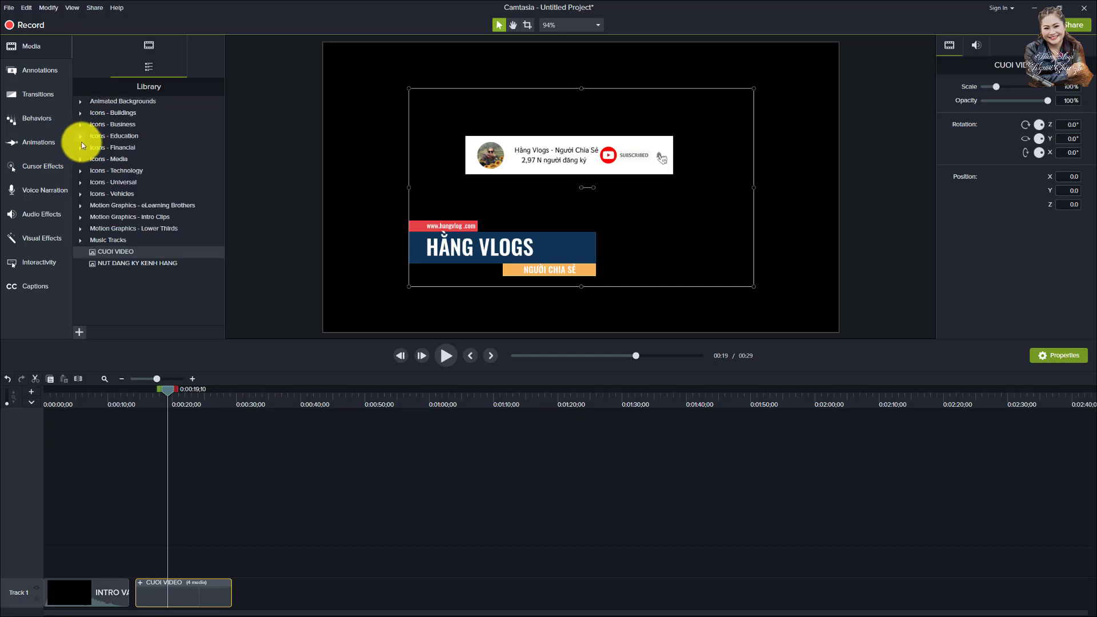
# Step: Preview the cornercircles-91, fadingsquares-91, hexagonbrigade-91 and linewipe-91 templates in Motion Graphics - Intro Clips
pyautogui.click(81, 216)
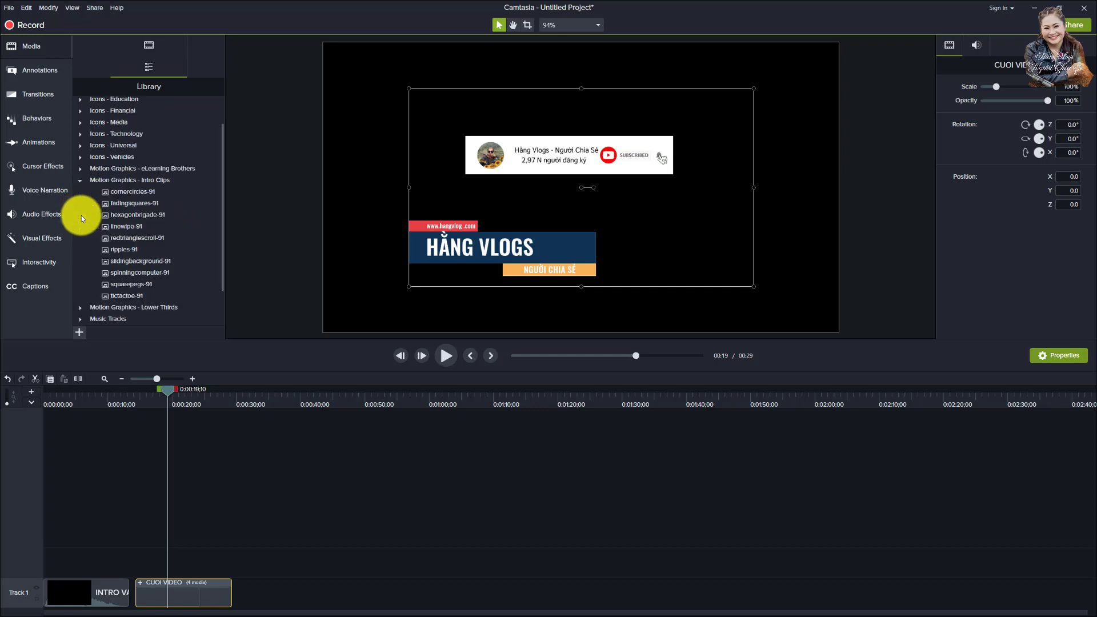
pyautogui.doubleClick(120, 196)
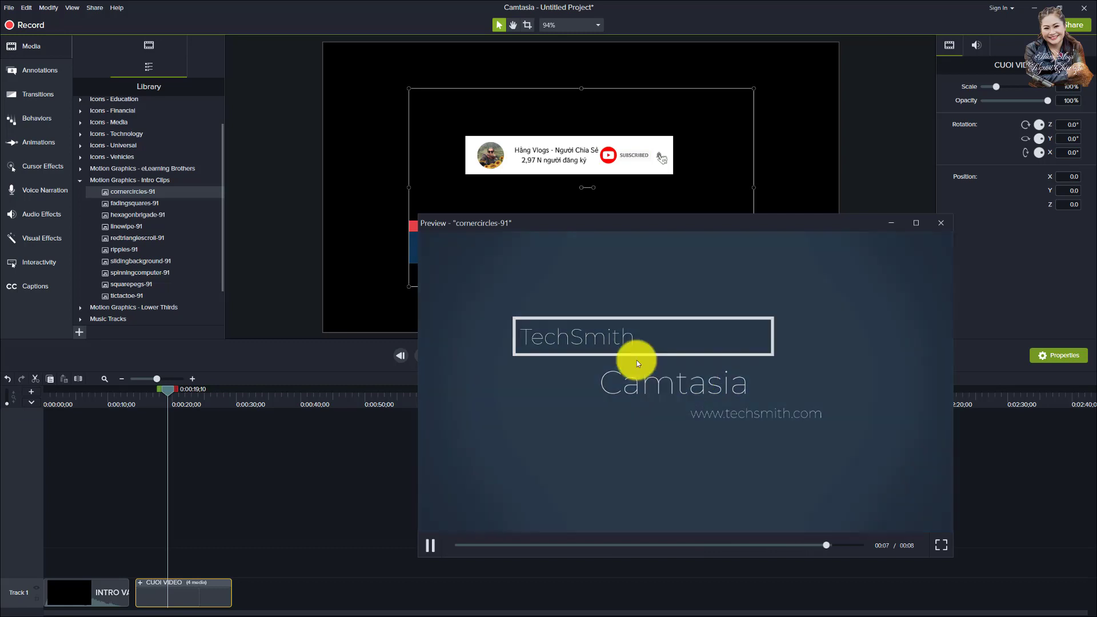
pyautogui.click(126, 204)
pyautogui.doubleClick(126, 204)
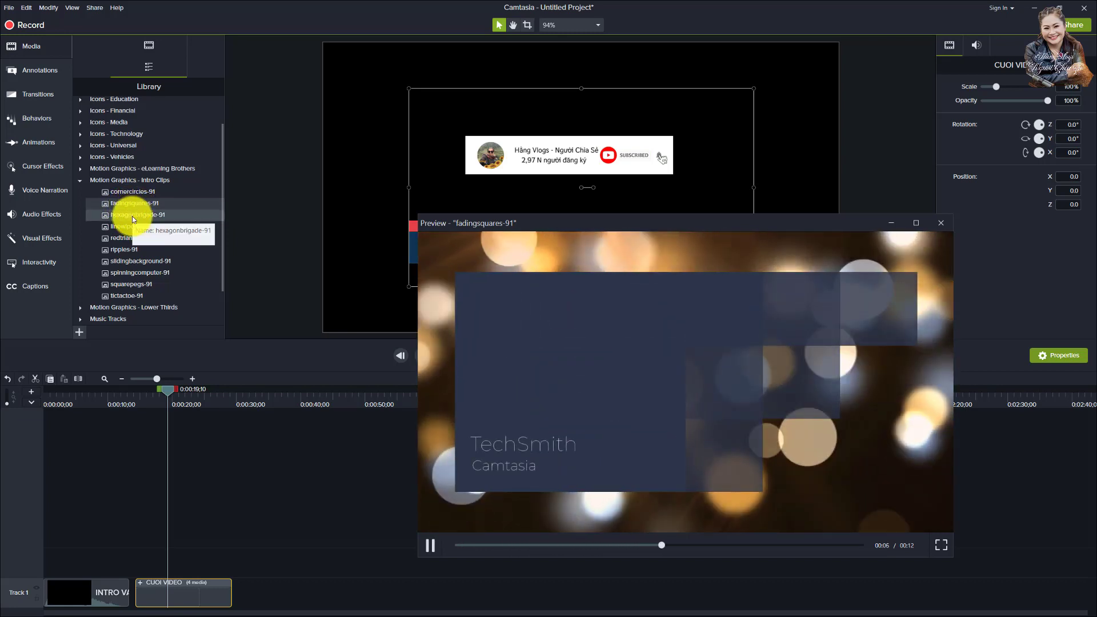
pyautogui.doubleClick(132, 216)
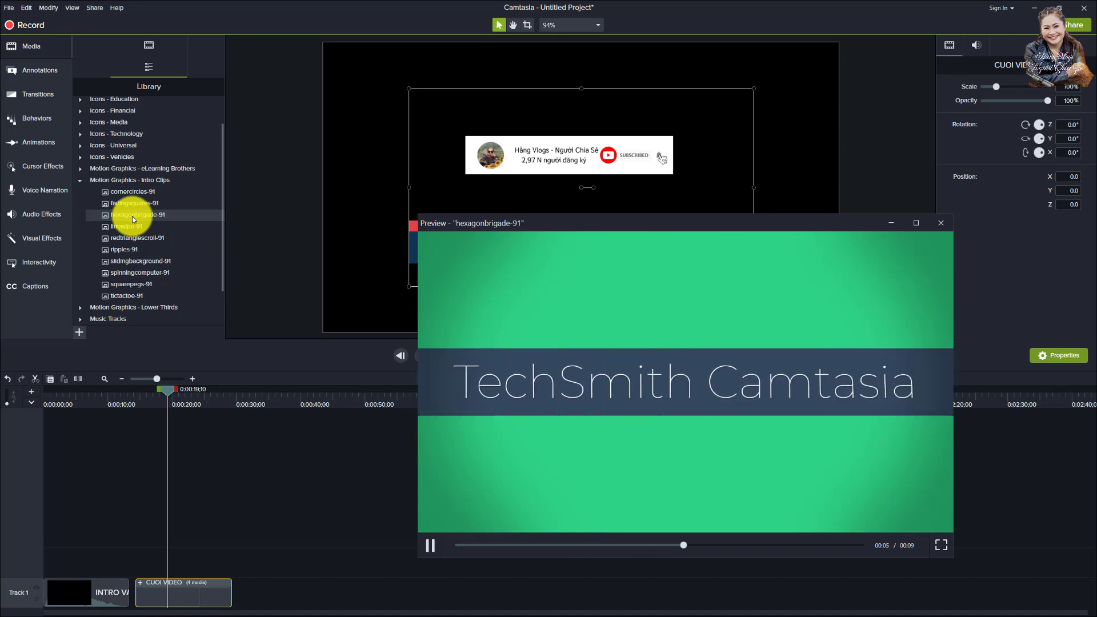
pyautogui.click(132, 225)
pyautogui.doubleClick(132, 225)
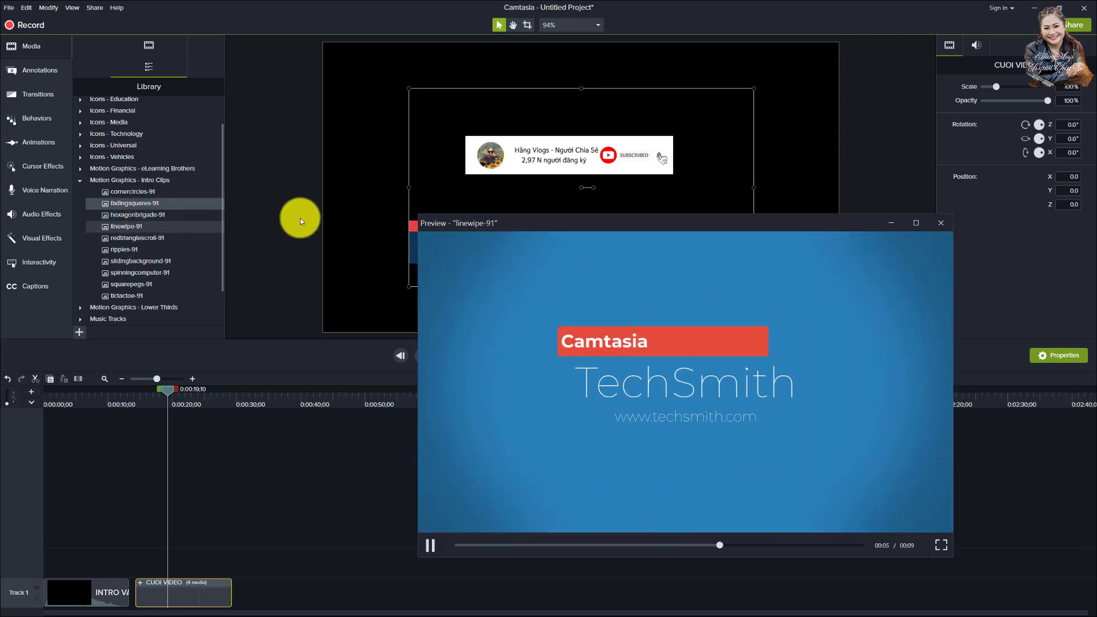
pyautogui.click(942, 224)
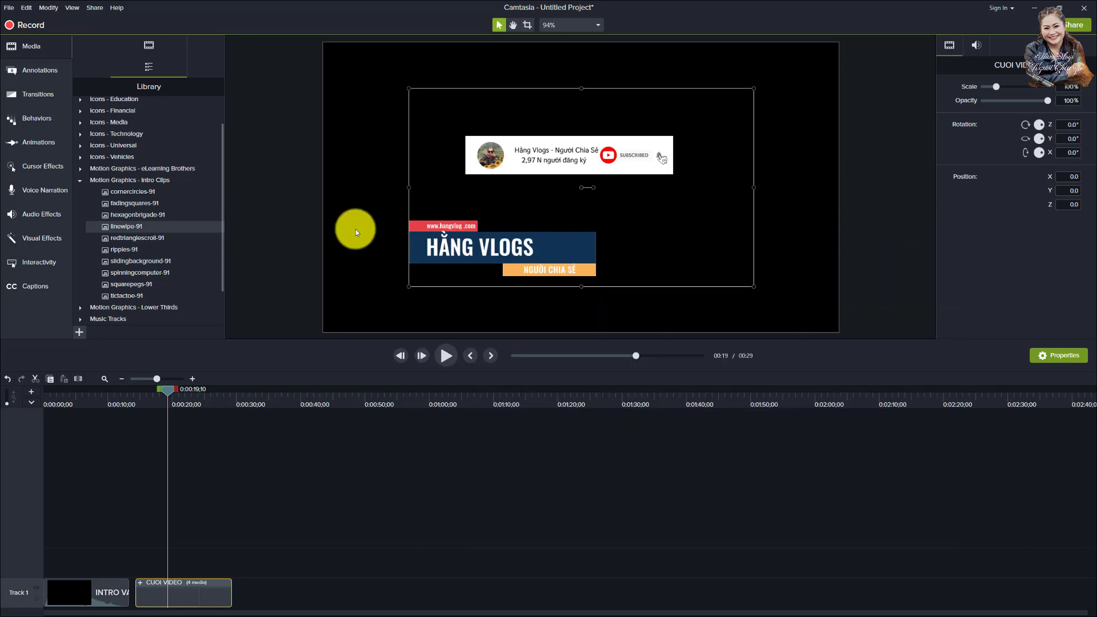
pyautogui.doubleClick(141, 194)
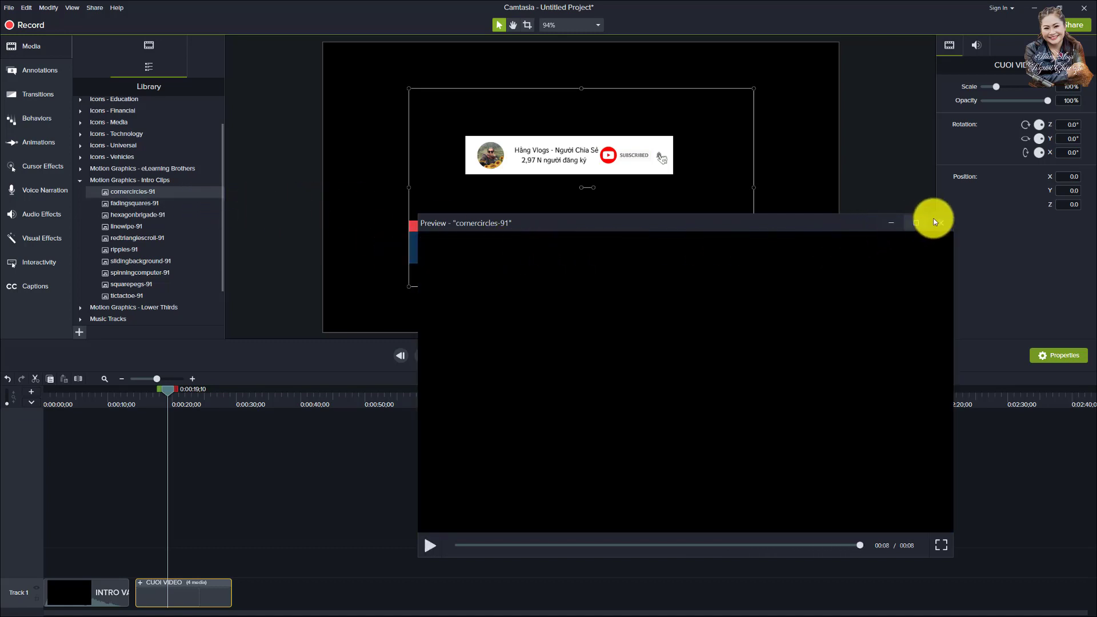
pyautogui.click(938, 225)
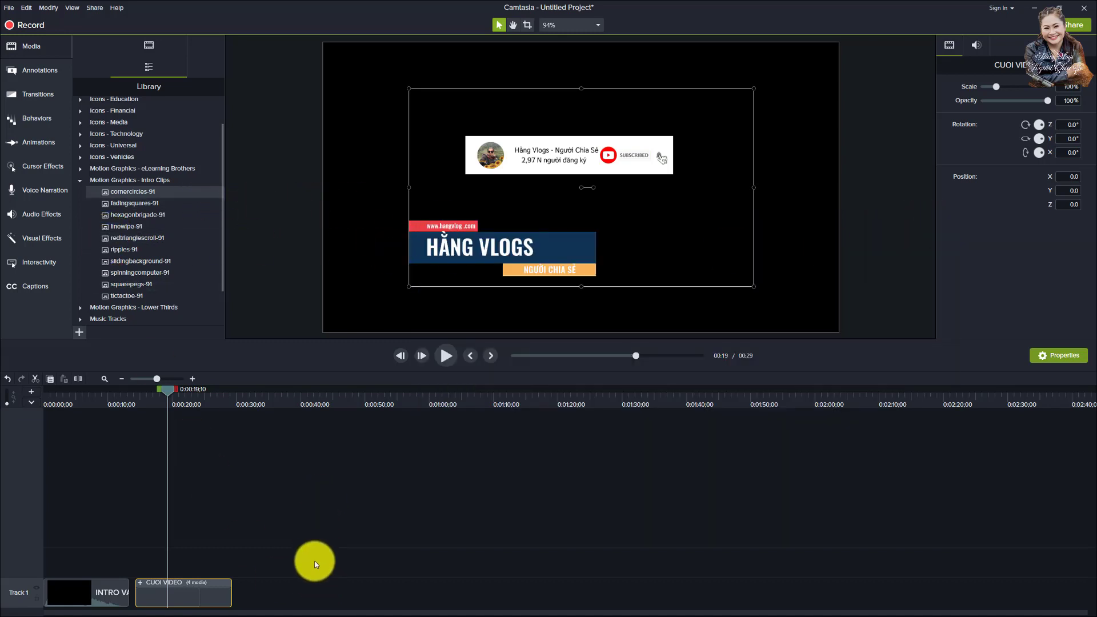
# Step: Delete the CUOI VIDEO outro clip and the intro clip from Track 1, emptying the timeline
pyautogui.click(276, 599)
pyautogui.click(167, 578)
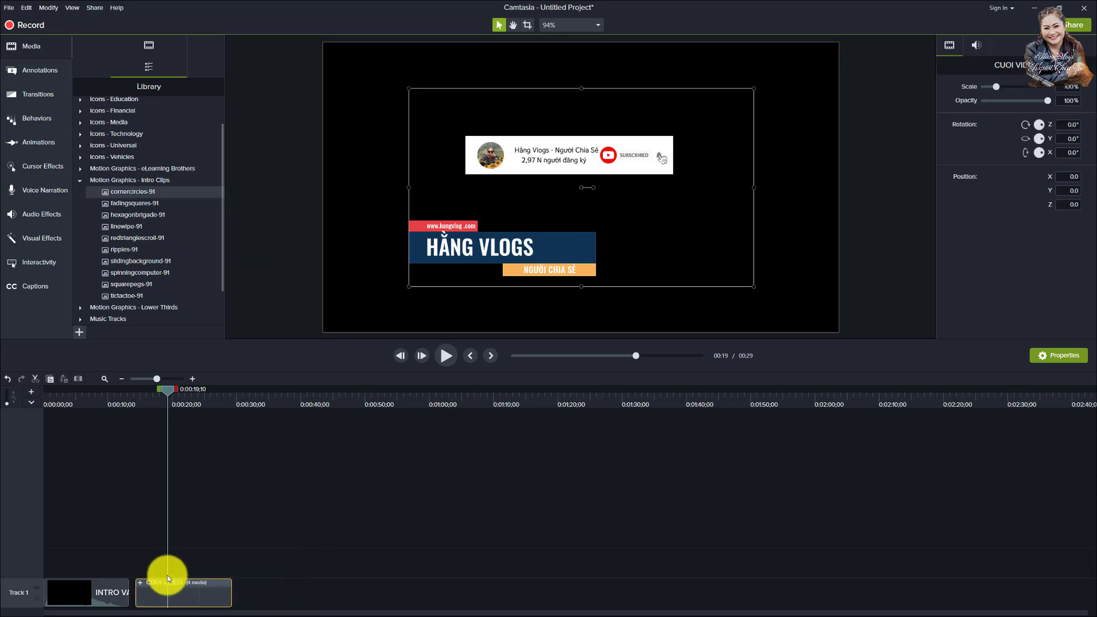
pyautogui.press('Delete')
pyautogui.click(115, 591)
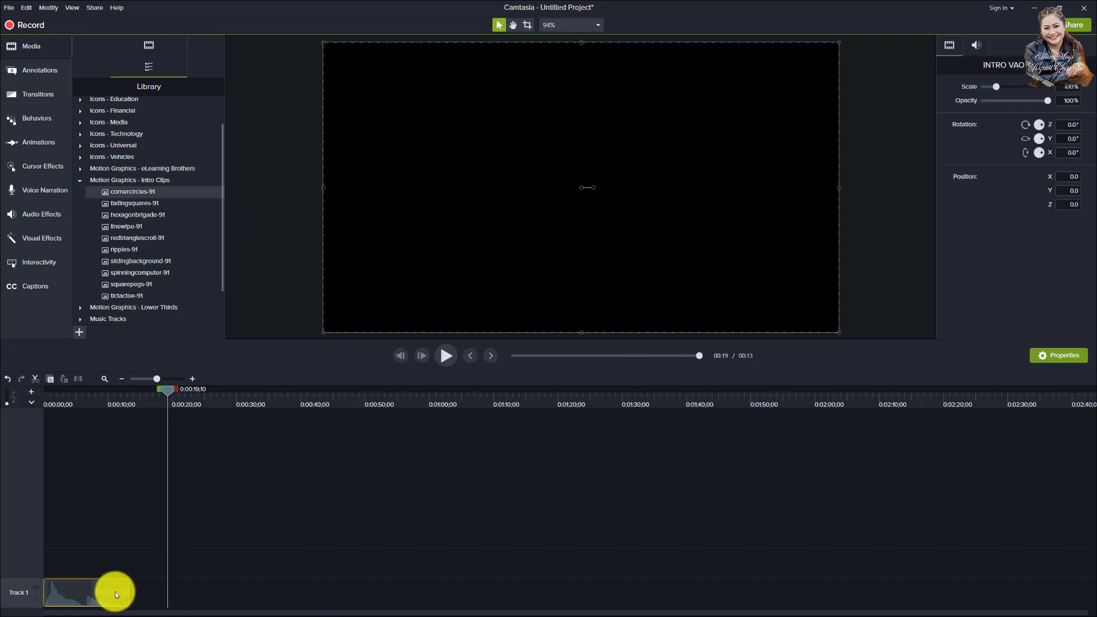
pyautogui.press('Delete')
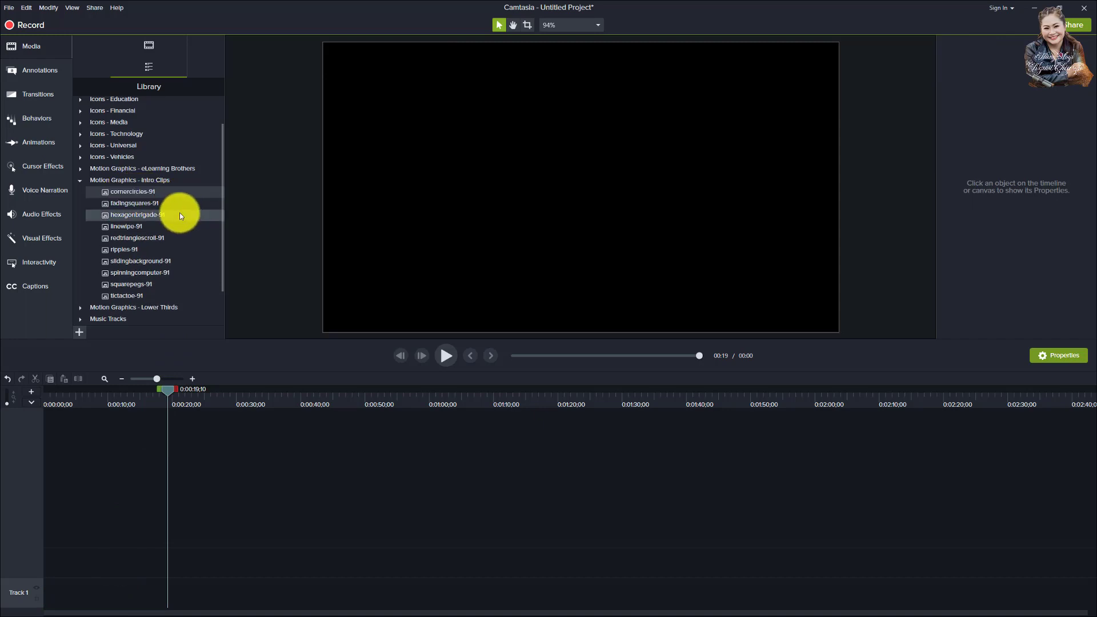
# Step: Add the cornercircles-91 intro template from the library to Track 1 at the playhead, 0:00:19;10
pyautogui.click(145, 192)
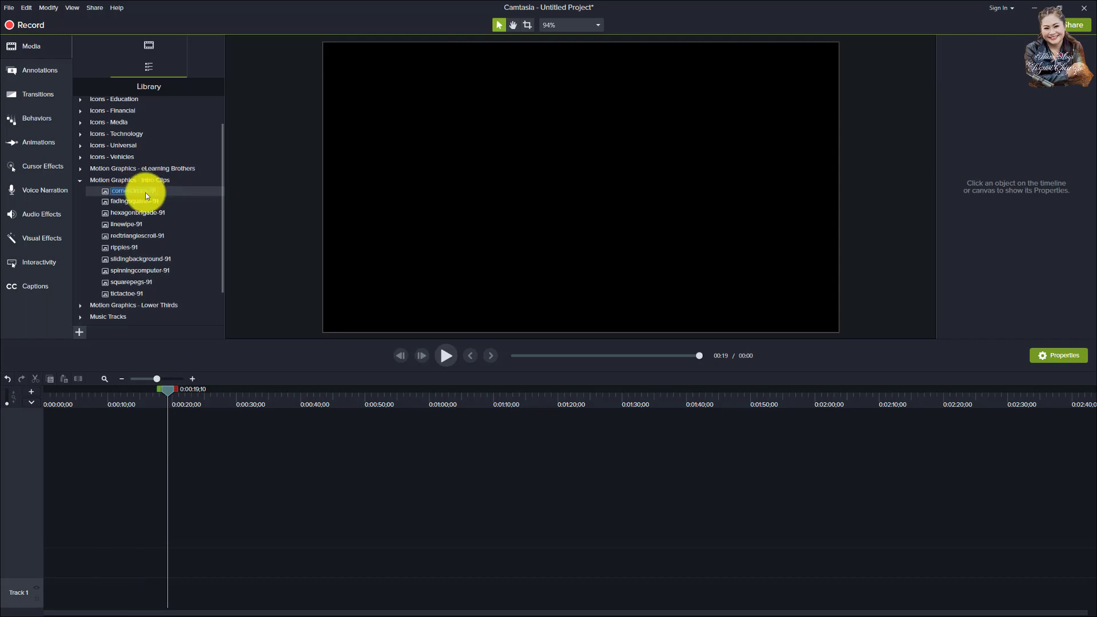
pyautogui.click(169, 195)
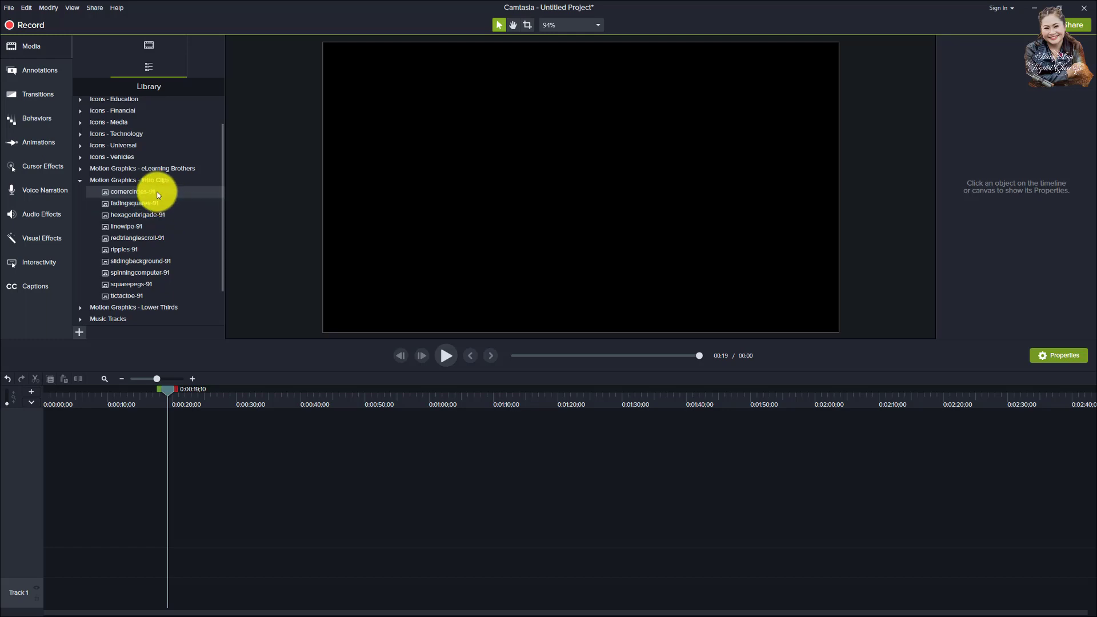
pyautogui.click(157, 195)
pyautogui.click(149, 193)
pyautogui.rightClick(149, 194)
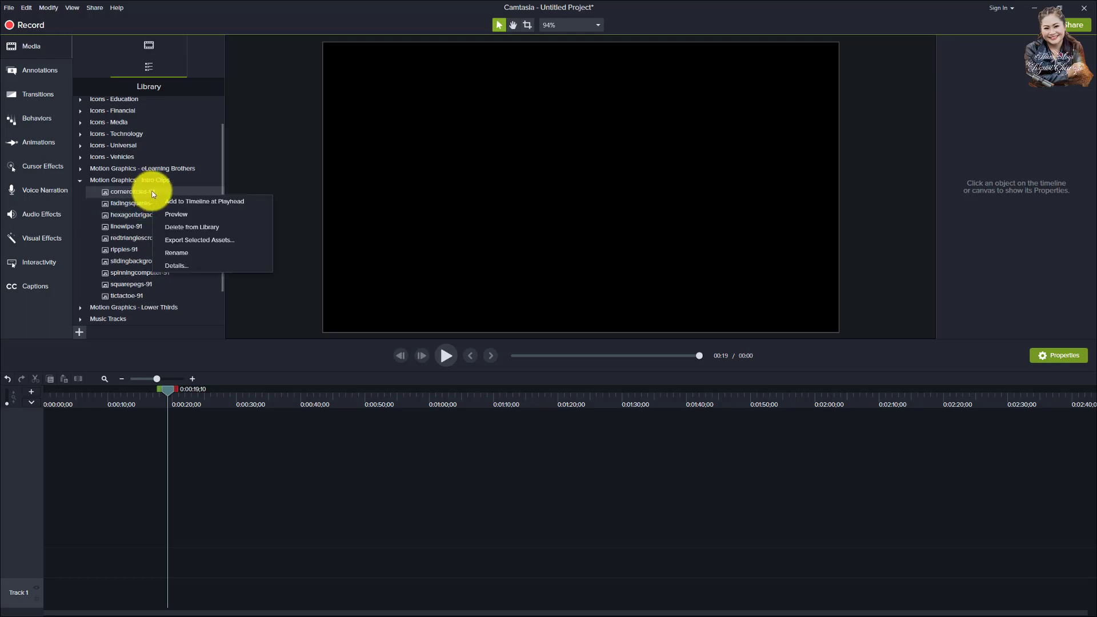
pyautogui.click(194, 202)
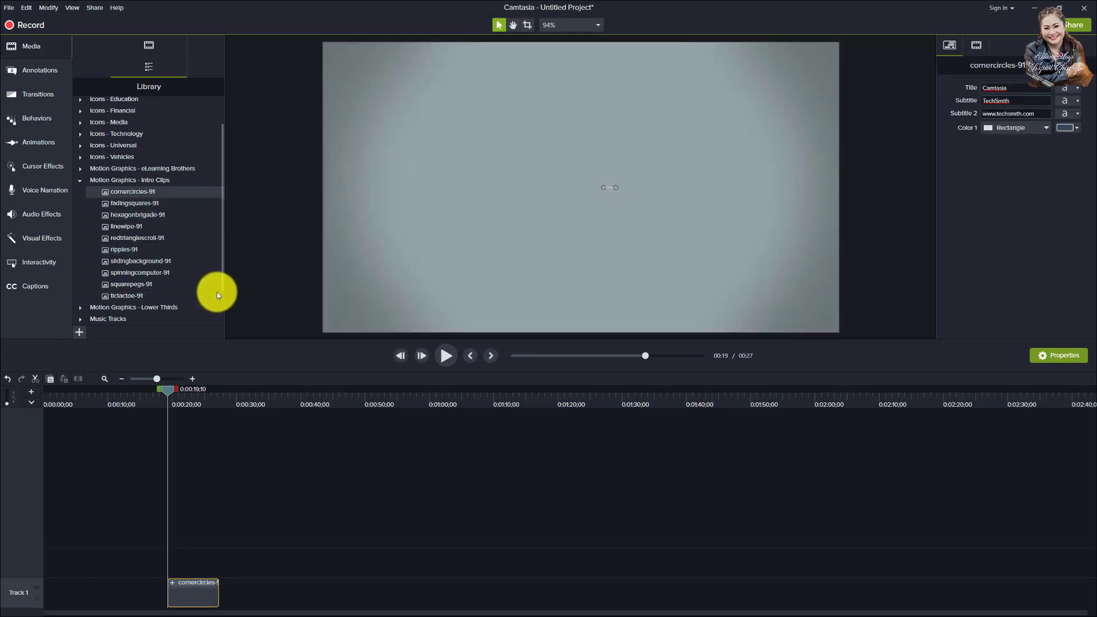
# Step: Move the playhead to 0:00:20;14 within the cornercircles-91 clip and set the canvas zoom to 50%
pyautogui.moveTo(180, 391)
pyautogui.mouseDown()
pyautogui.moveTo(230, 393)
pyautogui.moveTo(190, 382)
pyautogui.mouseUp()
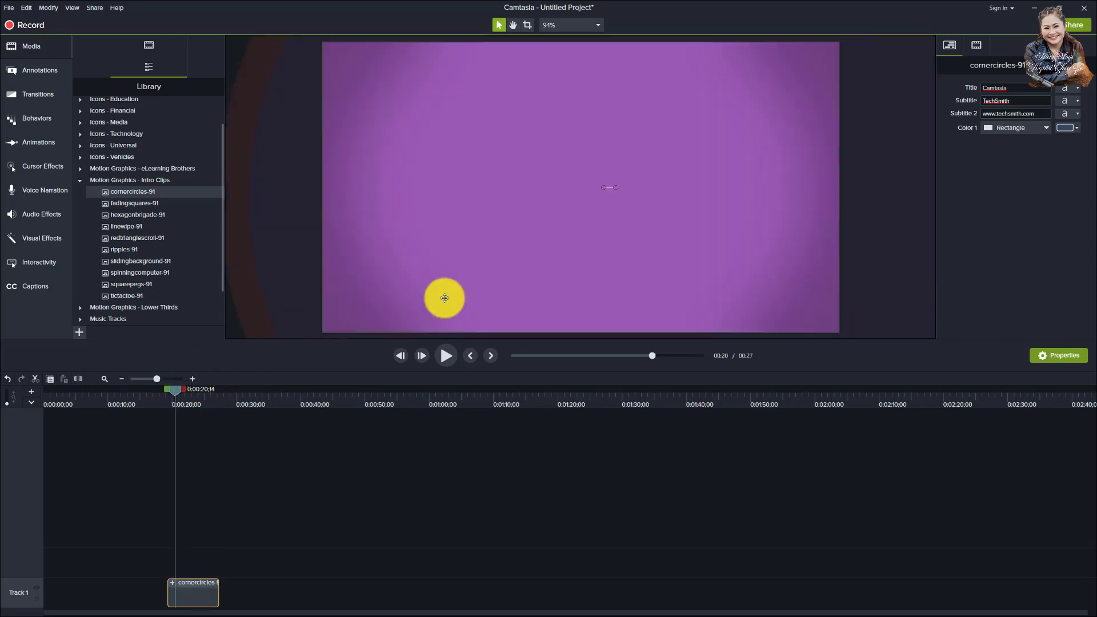
pyautogui.click(599, 26)
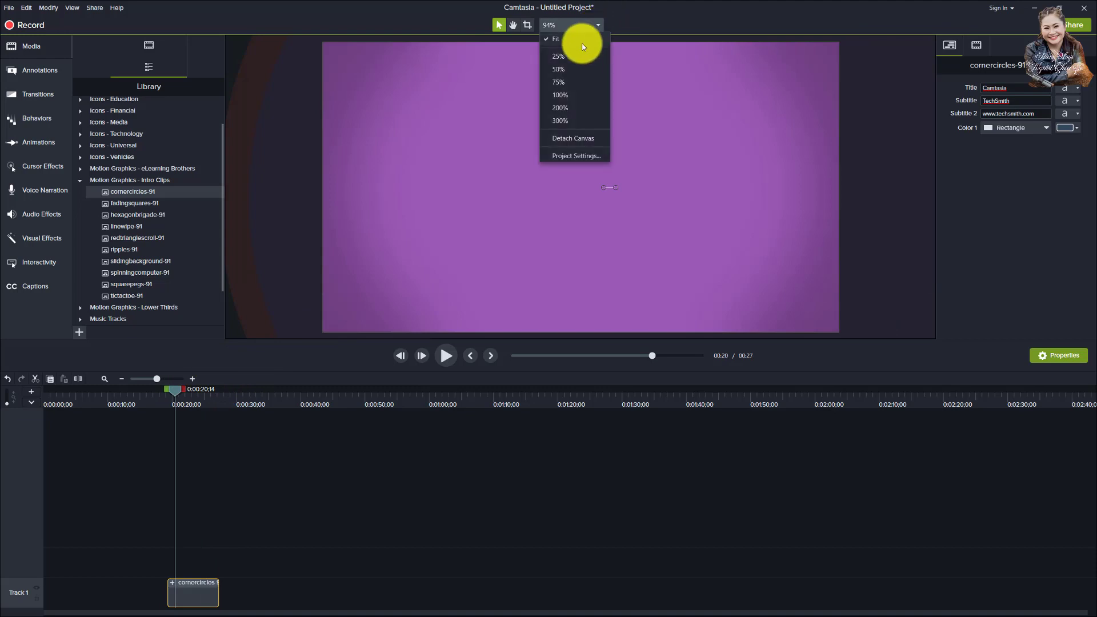
pyautogui.click(563, 70)
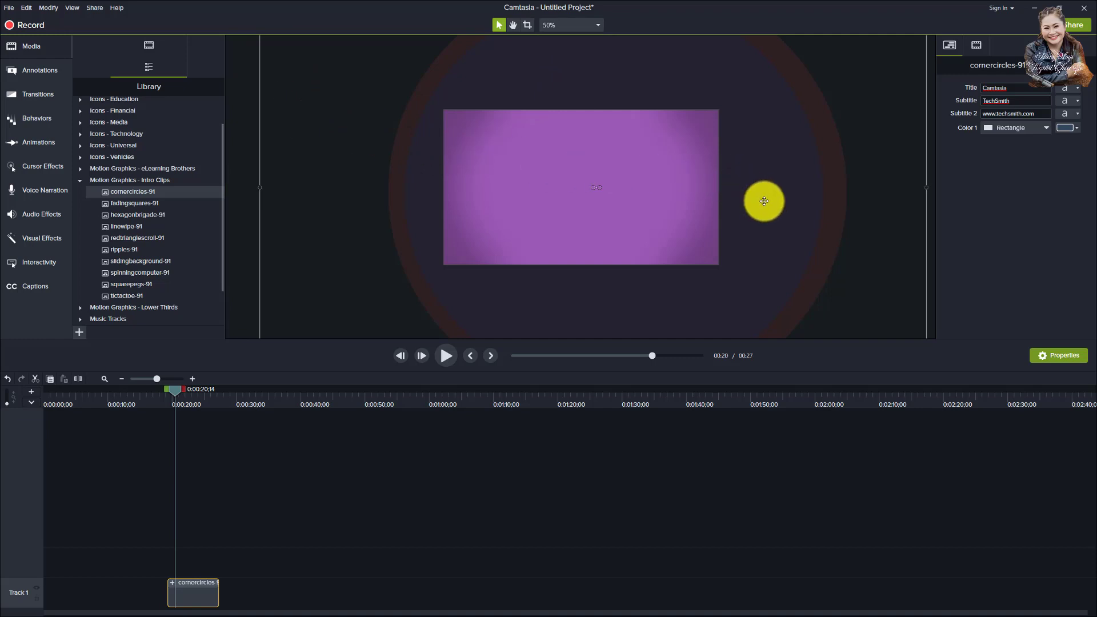
# Step: Scale the oversized cornercircles-91 clip down on the canvas until its height matches the video frame
pyautogui.moveTo(261, 187); pyautogui.dragTo(649, 277)
pyautogui.moveTo(720, 165); pyautogui.dragTo(536, 166)
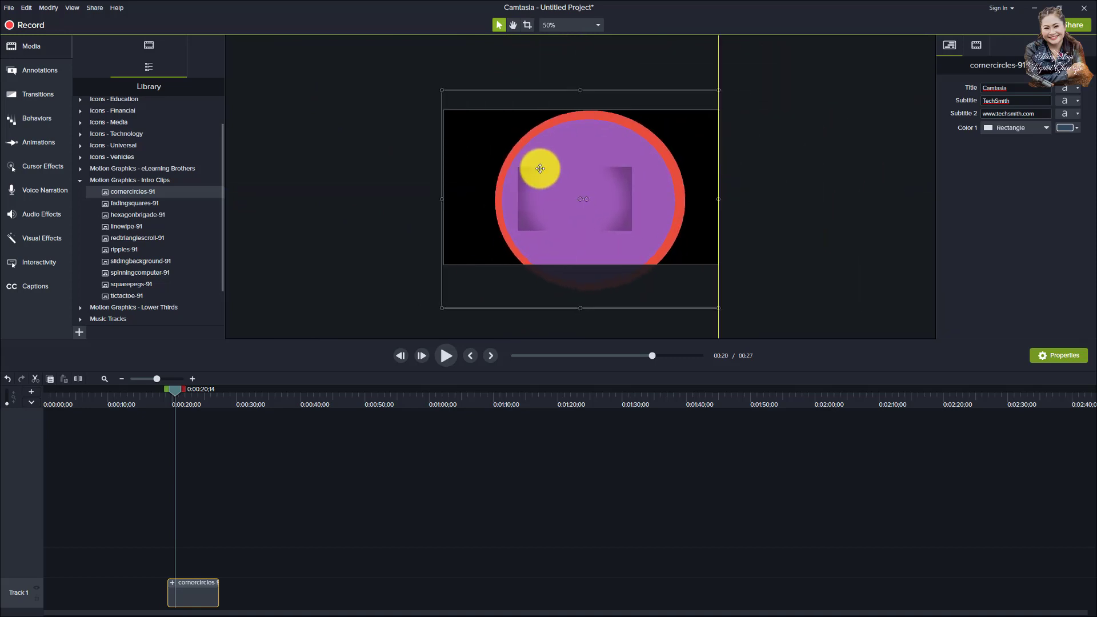
pyautogui.moveTo(442, 90); pyautogui.dragTo(467, 149)
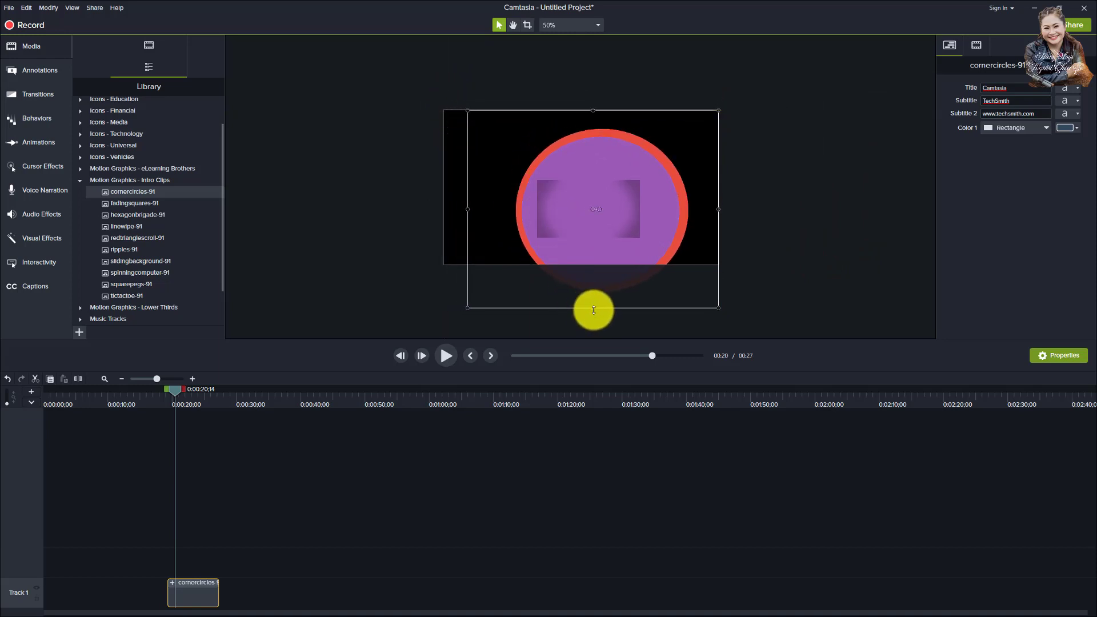
pyautogui.moveTo(594, 310); pyautogui.dragTo(584, 264)
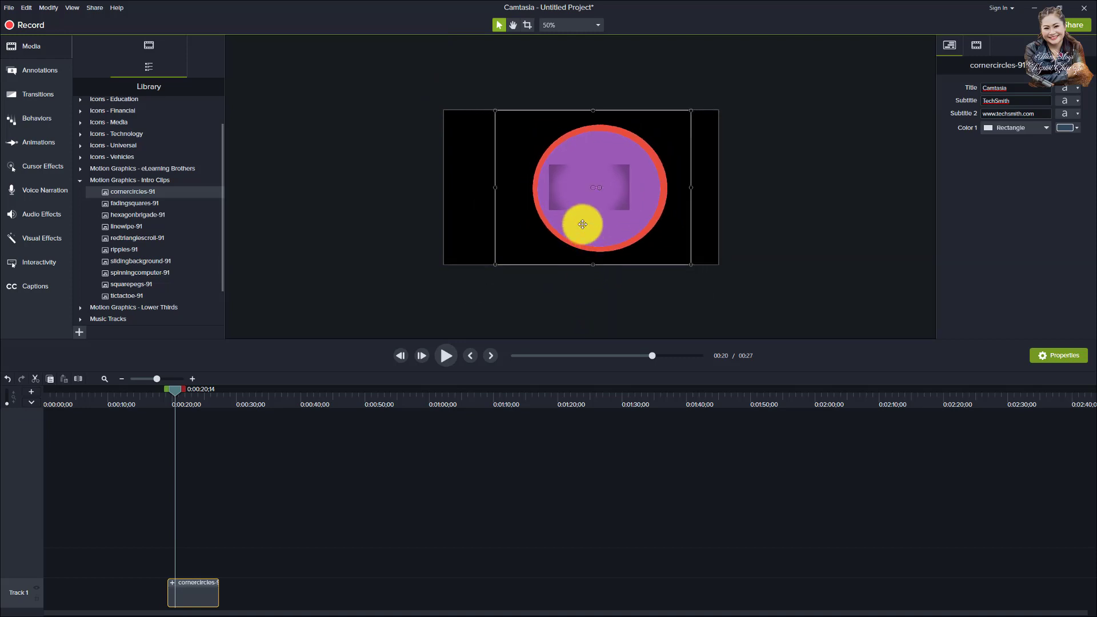
# Step: Align the cornercircles-91 clip with the frame's left edge and stretch its width to fill the whole video frame
pyautogui.moveTo(583, 224); pyautogui.dragTo(528, 228)
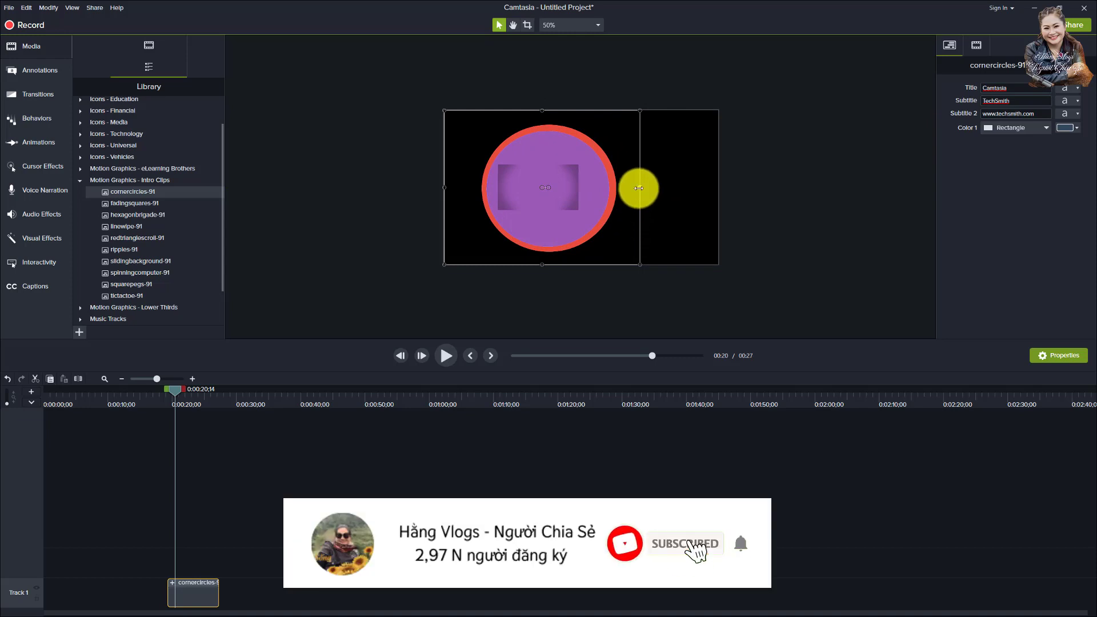
pyautogui.moveTo(638, 188); pyautogui.dragTo(671, 188)
pyautogui.moveTo(562, 196); pyautogui.dragTo(593, 197)
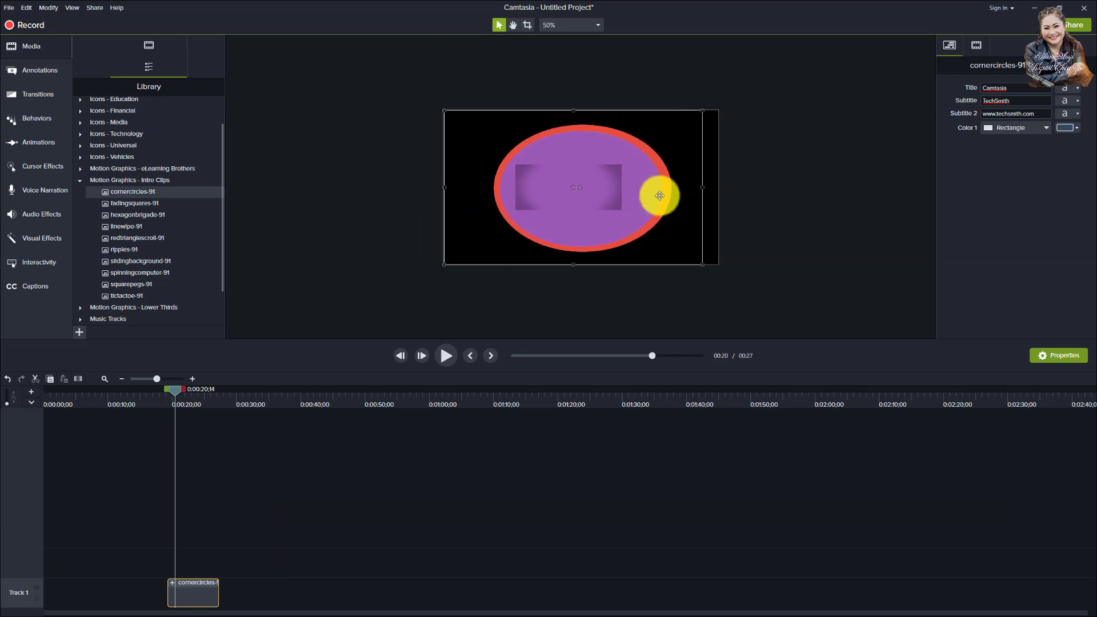
pyautogui.moveTo(703, 187); pyautogui.dragTo(717, 188)
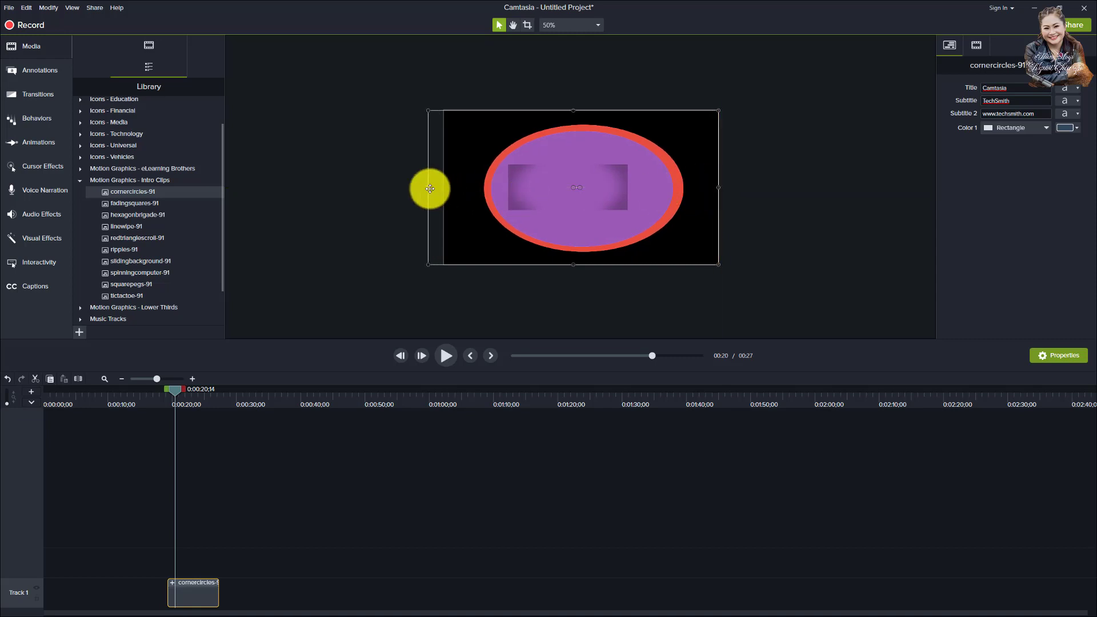
pyautogui.moveTo(434, 188); pyautogui.dragTo(444, 187)
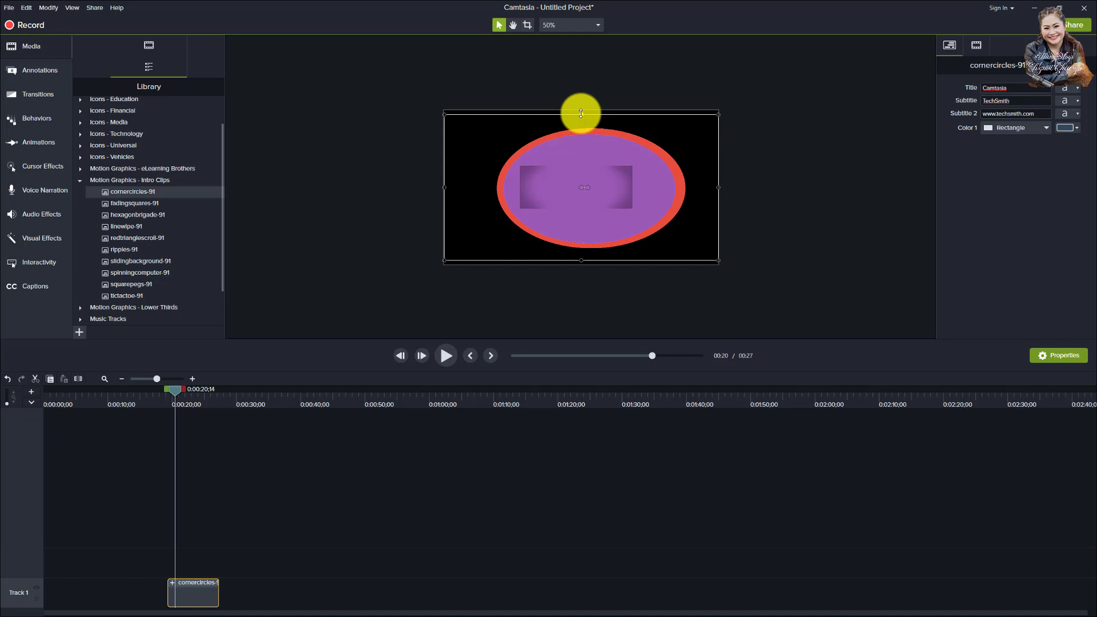
pyautogui.moveTo(581, 113); pyautogui.dragTo(582, 111)
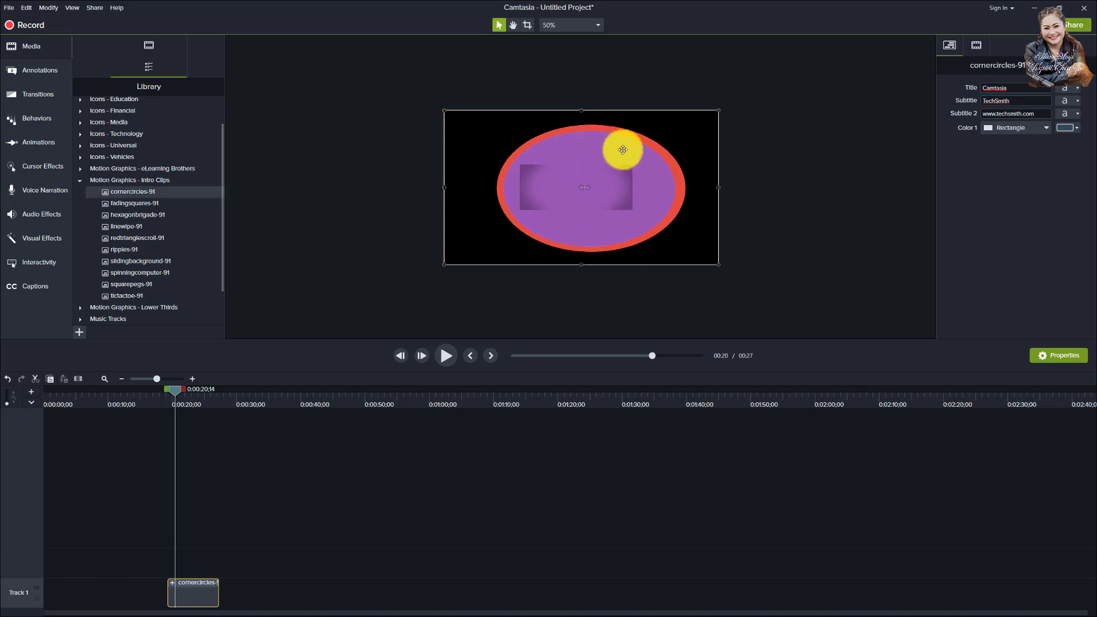
pyautogui.click(769, 181)
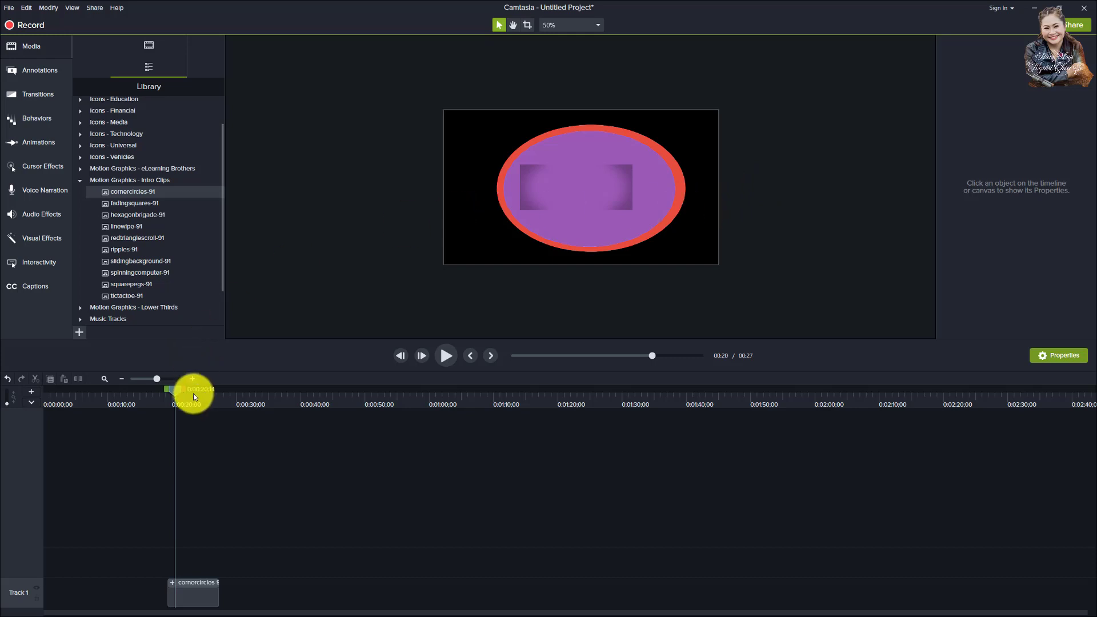
# Step: Play the resized cornercircles-91 clip from 0:00:19;00 to 0:00:25;14 and delete it from Track 1
pyautogui.moveTo(170, 391); pyautogui.dragTo(165, 393)
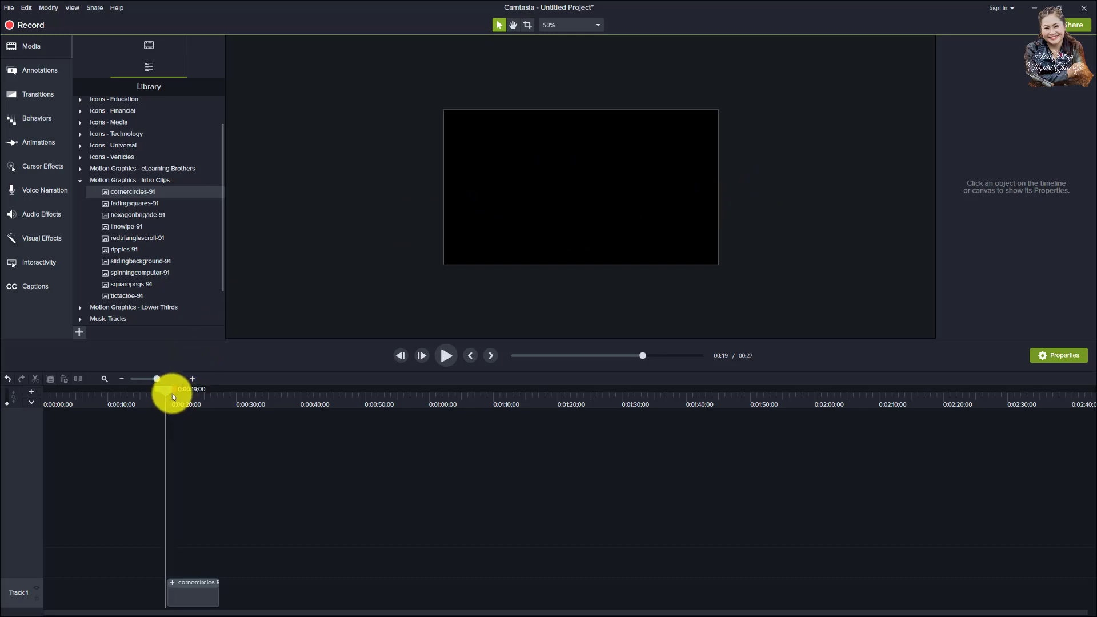
pyautogui.press('space')
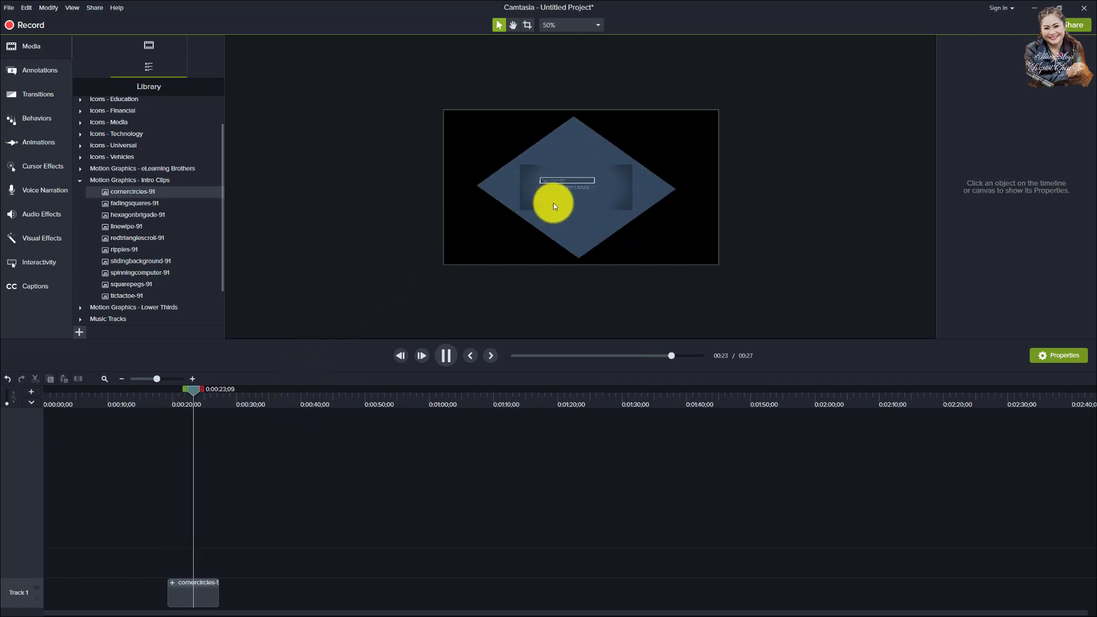
pyautogui.click(582, 203)
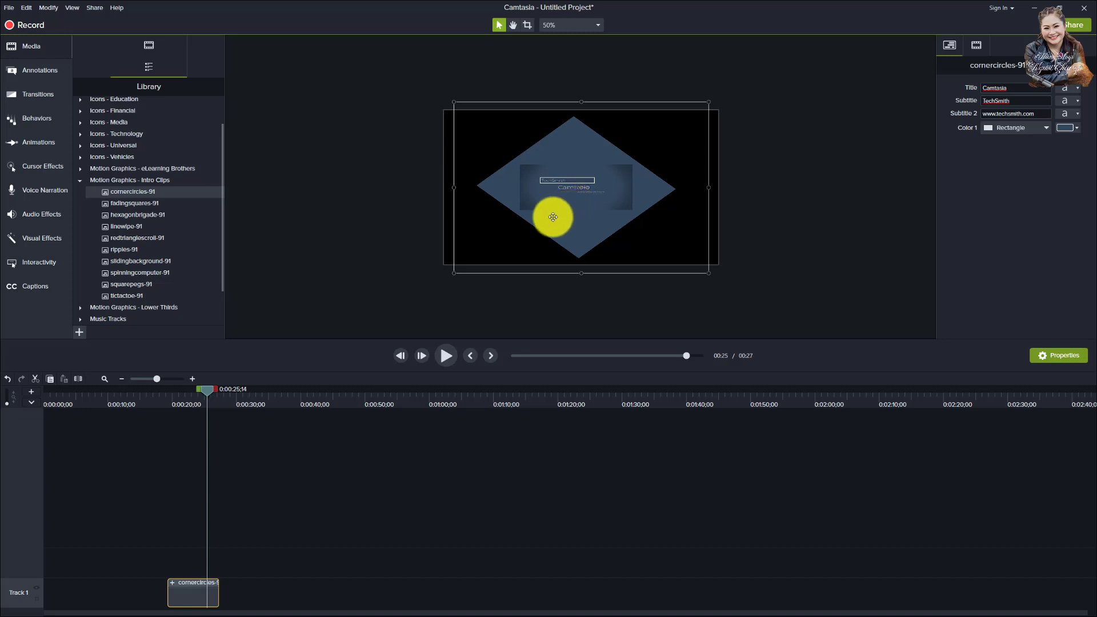
pyautogui.press('Delete')
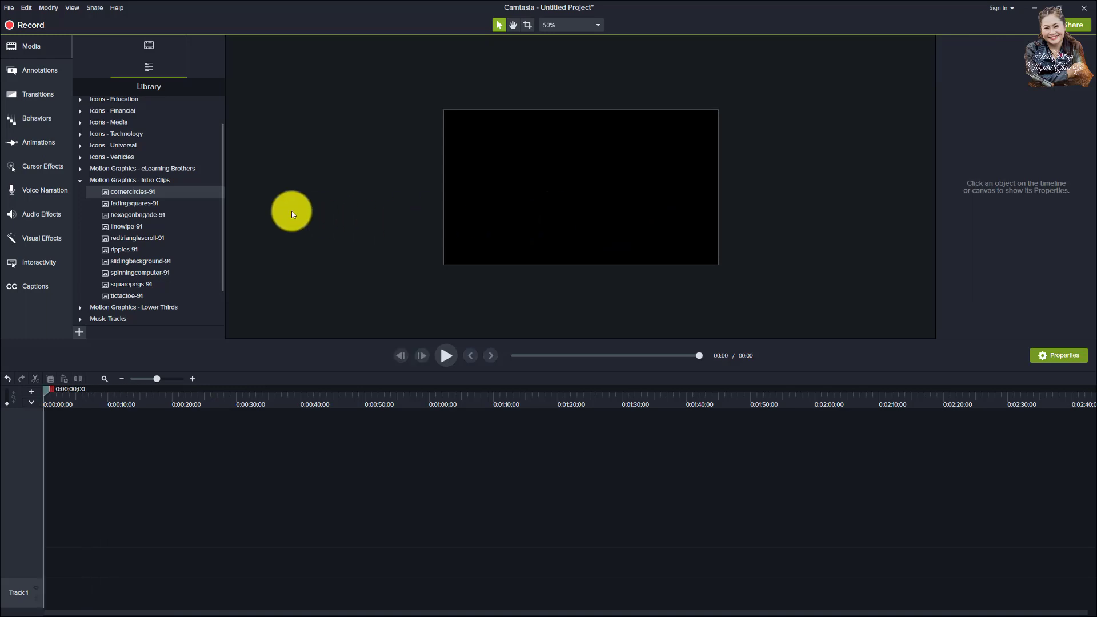
# Step: Preview the fadingsquares-91 and hexagonbrigade-91 intro templates from the library
pyautogui.click(136, 204)
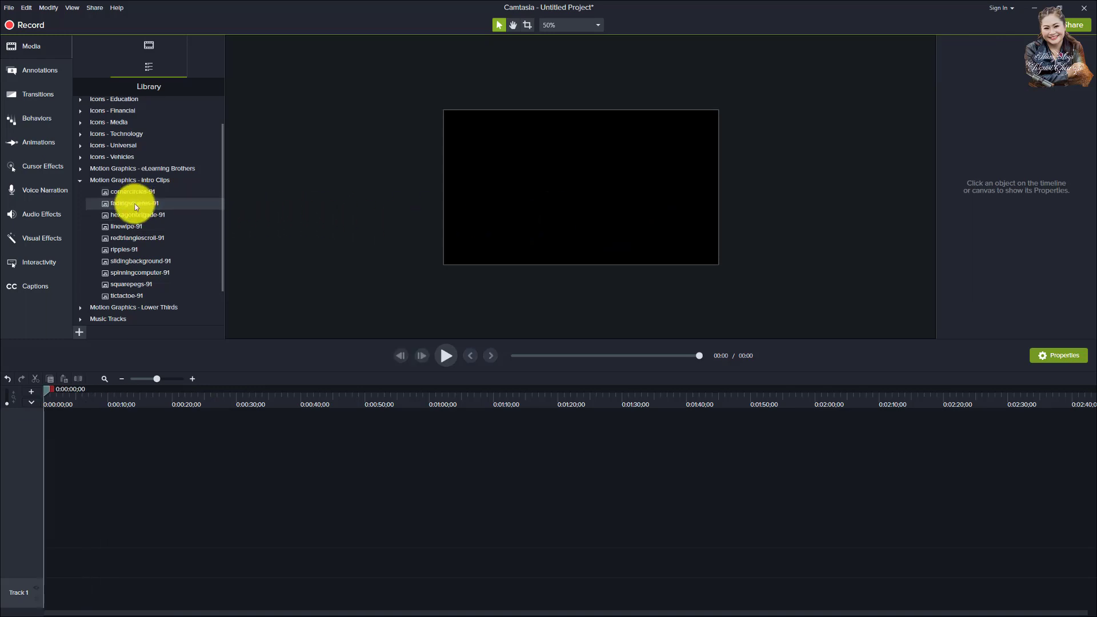
pyautogui.doubleClick(136, 205)
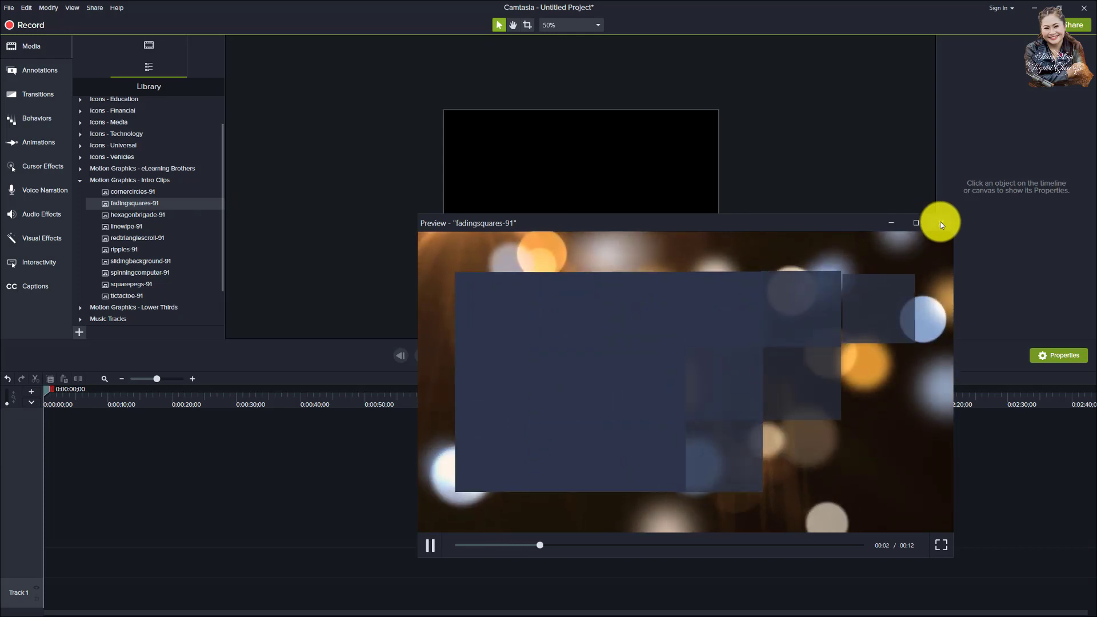
pyautogui.click(942, 224)
pyautogui.doubleClick(145, 215)
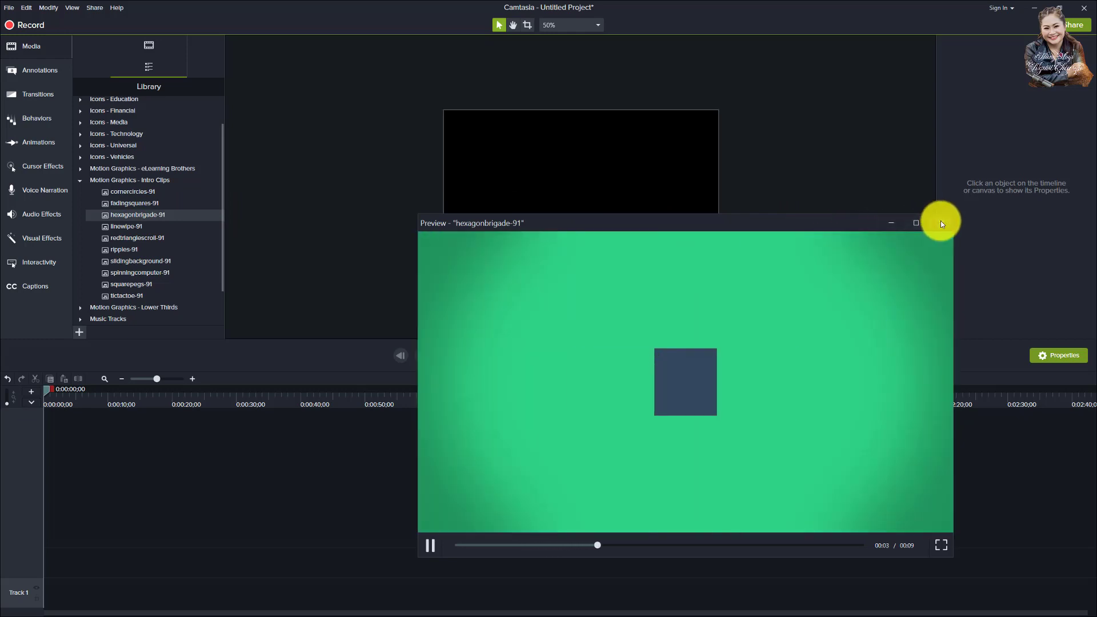
pyautogui.click(940, 222)
# Step: Try the hexagonbrigade-91 template at the start of Track 1, playing it to 0:00:07;29 before deleting it
pyautogui.rightClick(146, 217)
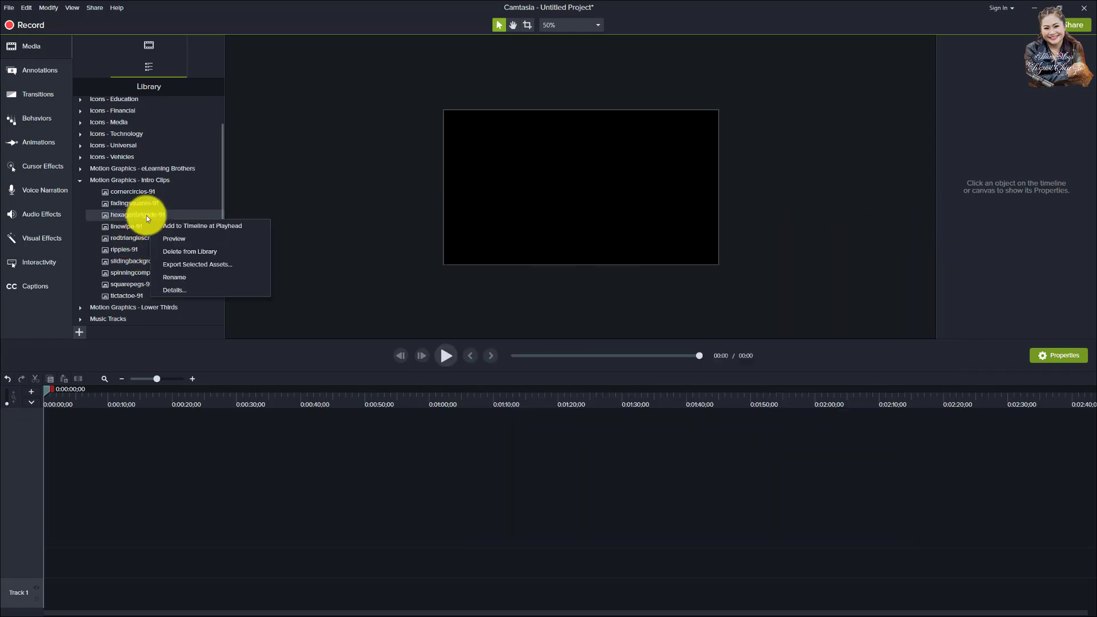
pyautogui.click(170, 228)
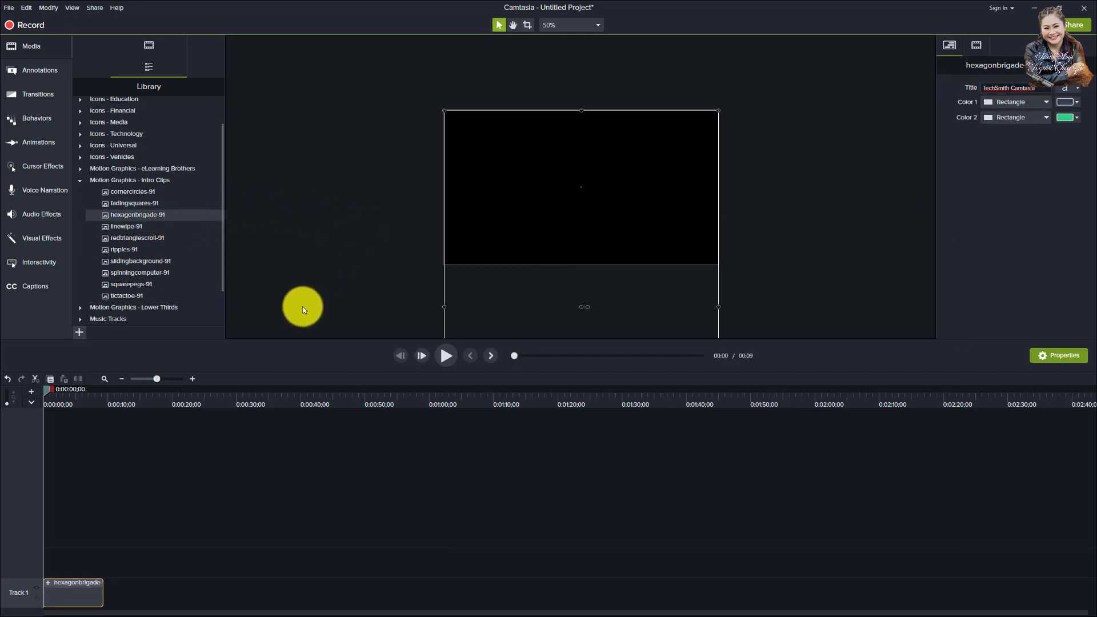
pyautogui.press('space')
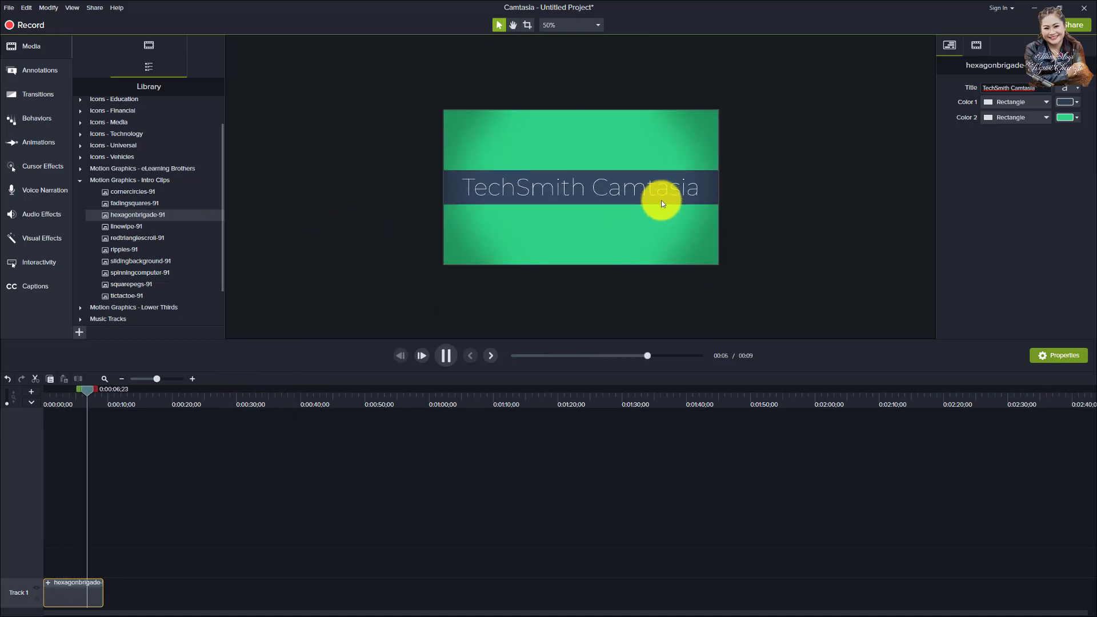
pyautogui.click(642, 191)
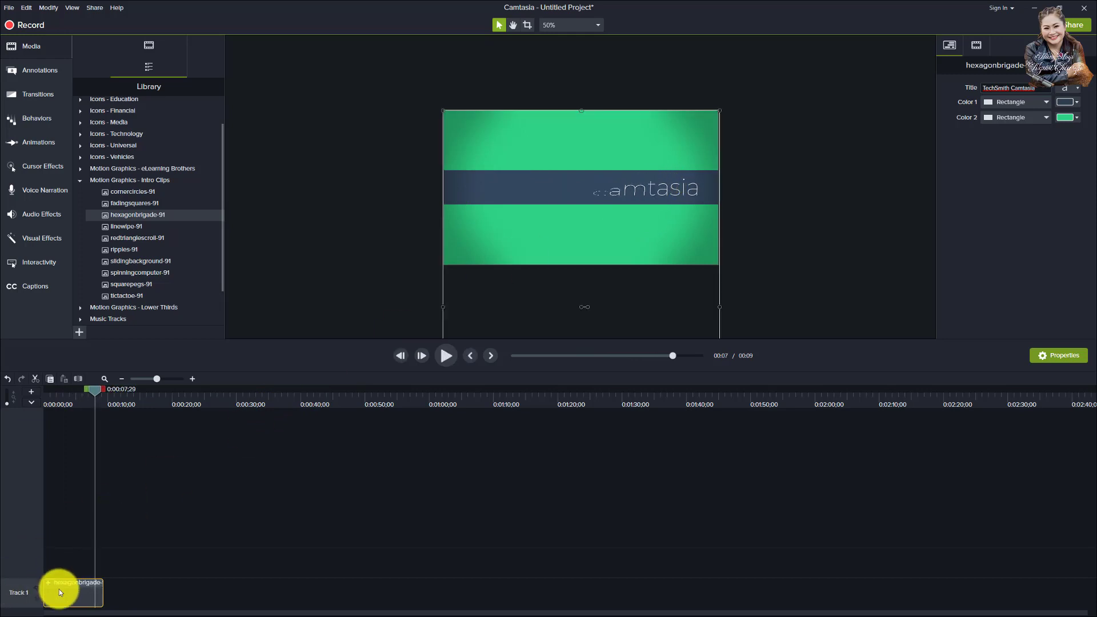
pyautogui.press('Delete')
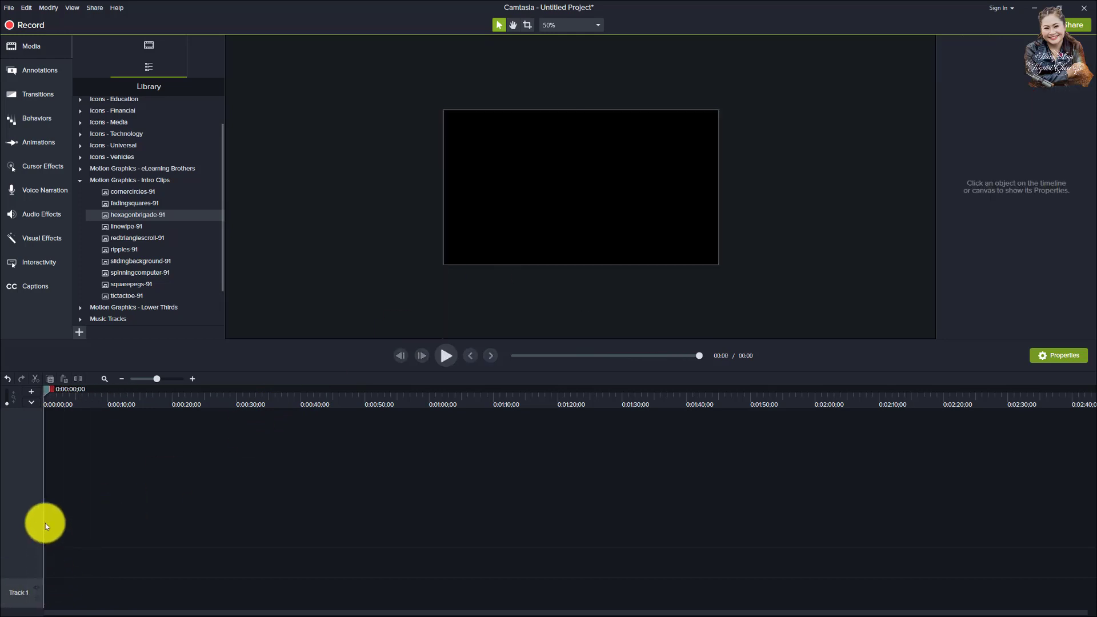
# Step: Add the cornercircles-91 template at the start of Track 1 and play it back, returning the playhead to 0:00:00;17
pyautogui.rightClick(121, 191)
pyautogui.click(138, 200)
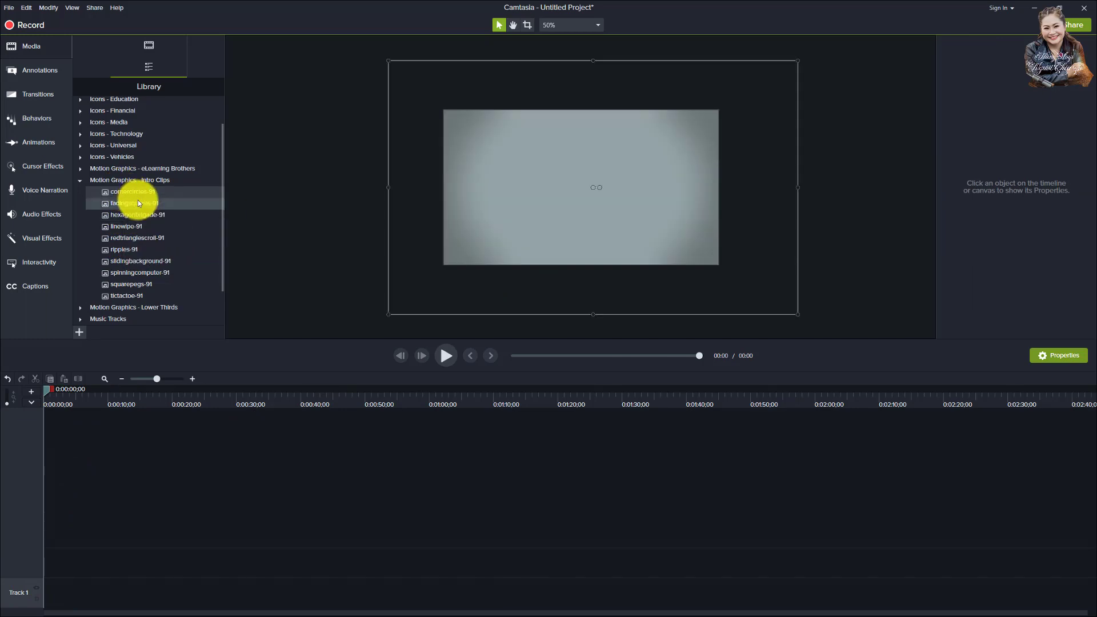
pyautogui.press('space')
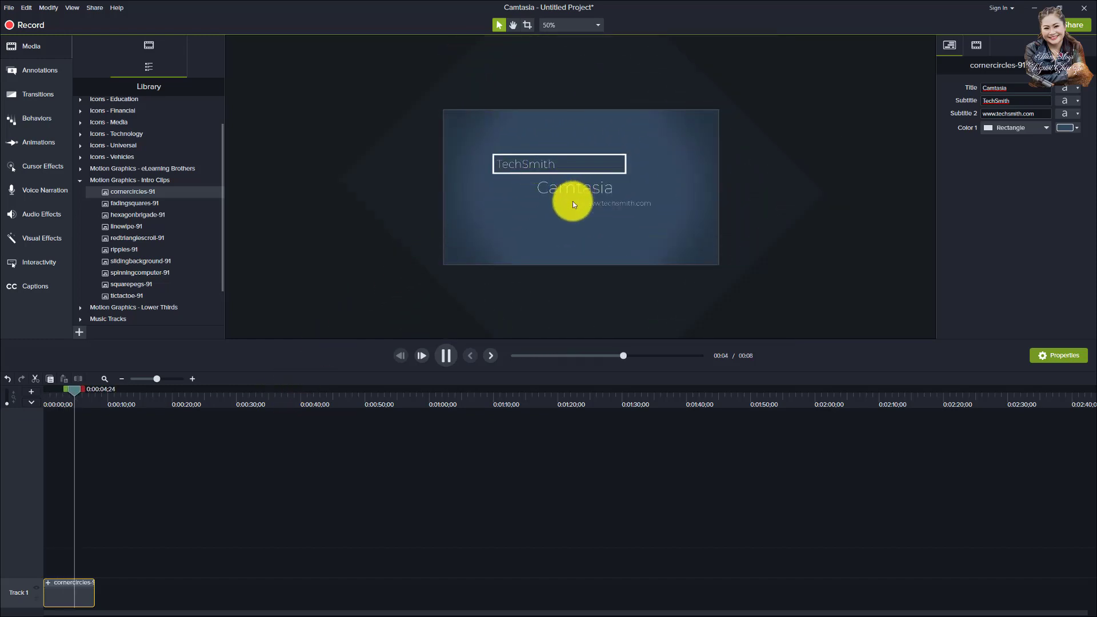
pyautogui.press('space')
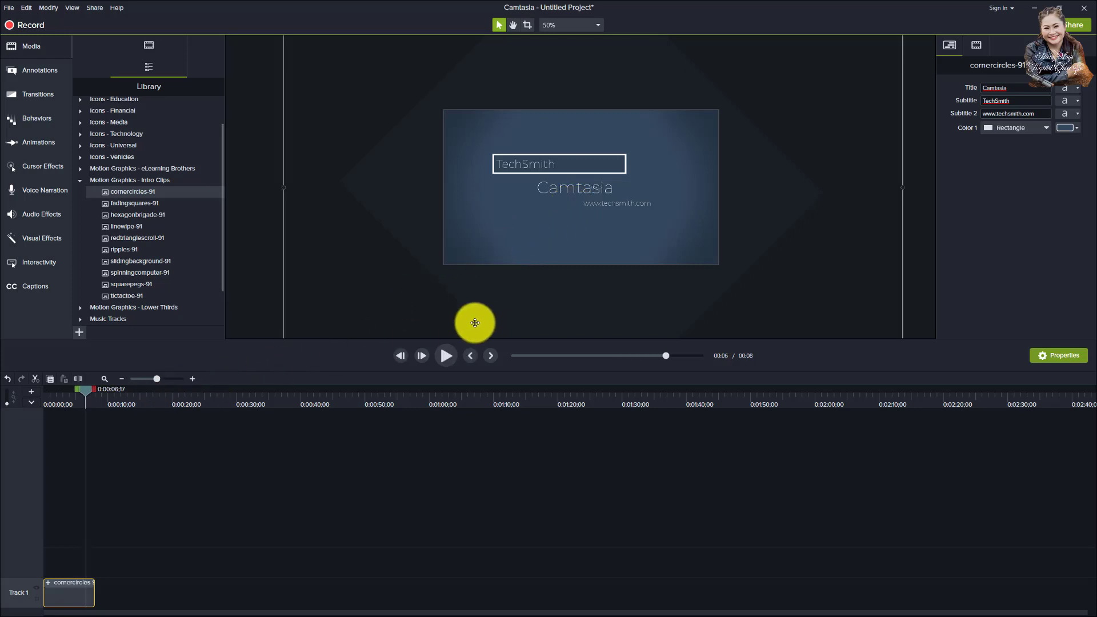
pyautogui.moveTo(84, 390); pyautogui.dragTo(48, 404)
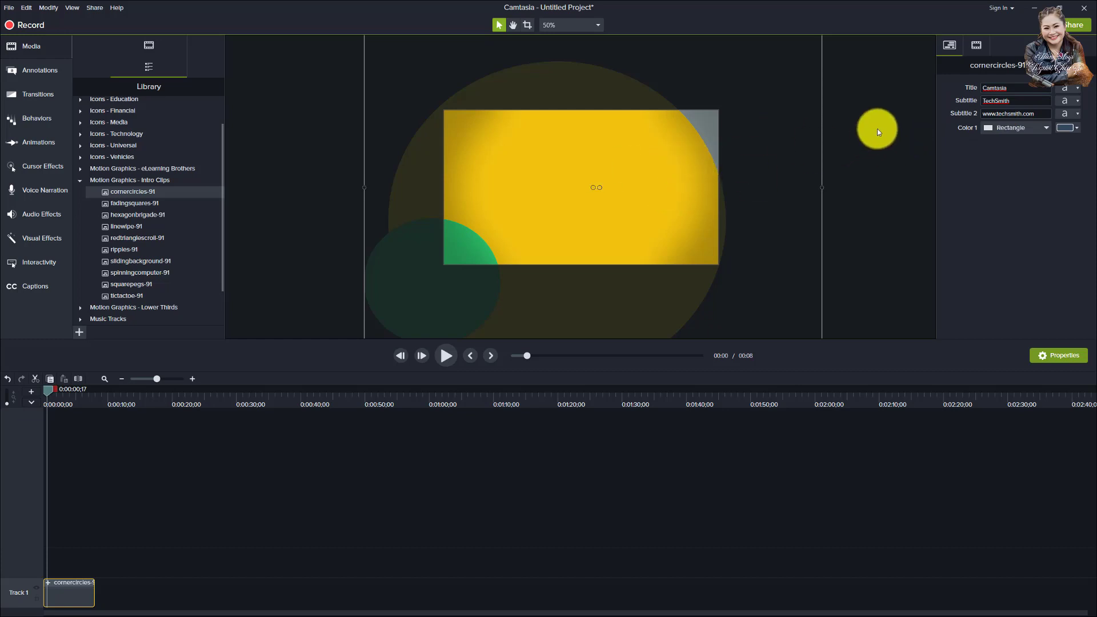
# Step: Play the cornercircles-91 intro from its start and pause at 0:00:04;22, where the title and subtitles appear
pyautogui.click(1009, 88)
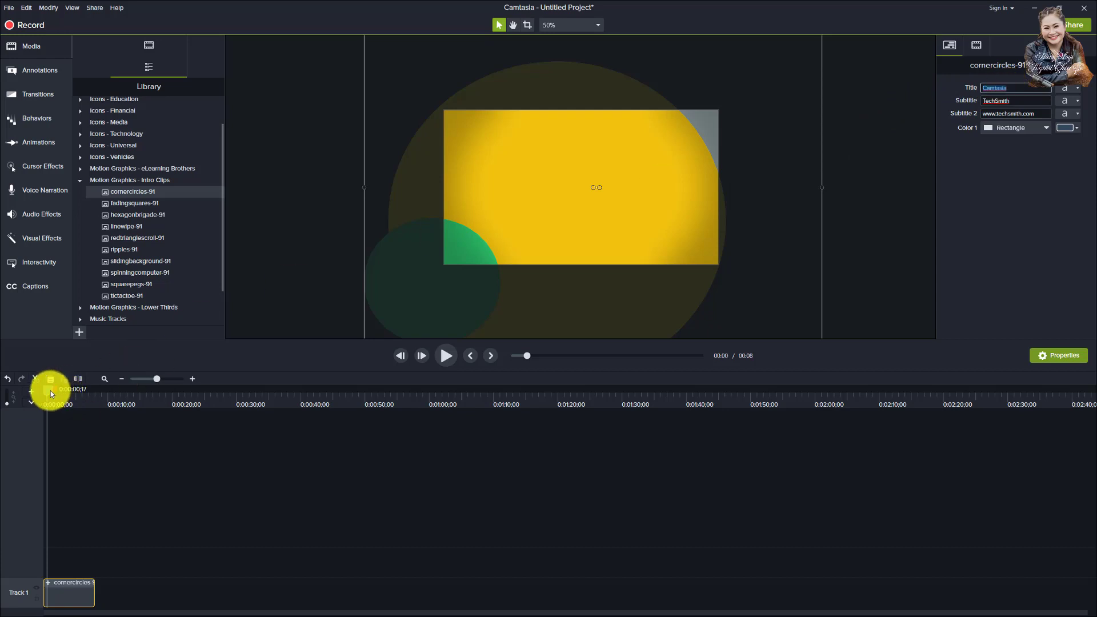
pyautogui.moveTo(50, 391); pyautogui.dragTo(48, 392)
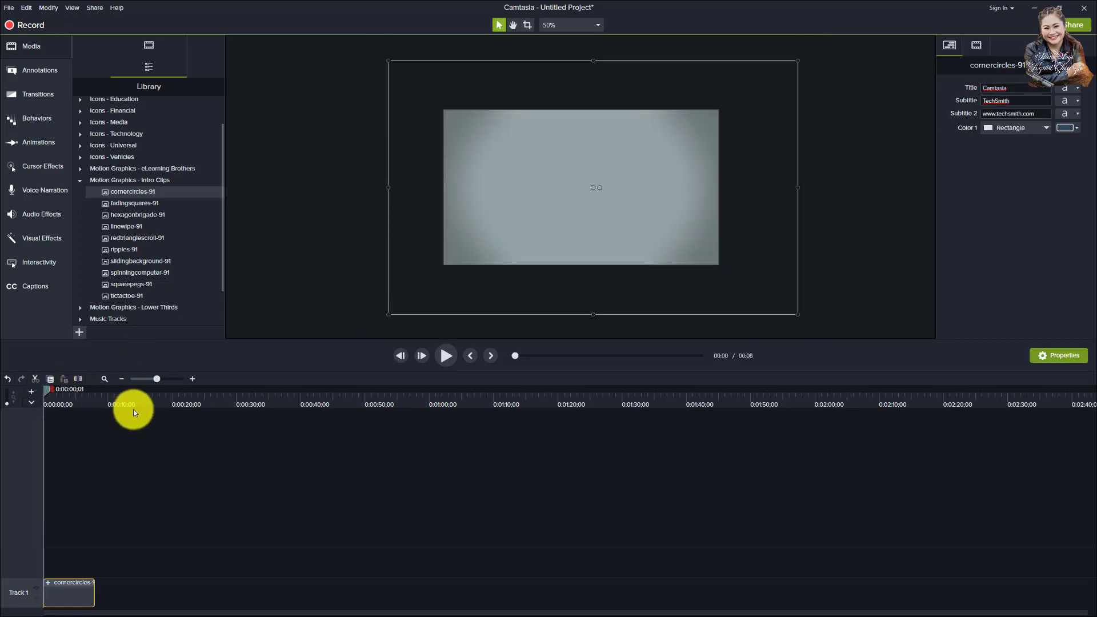
pyautogui.press('space')
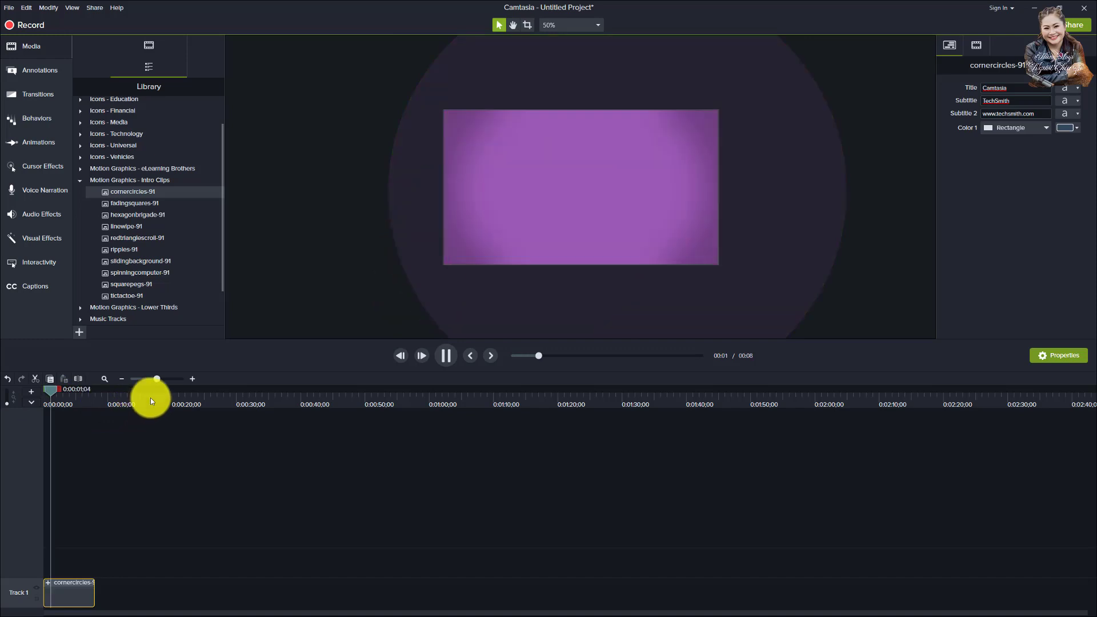
pyautogui.click(365, 266)
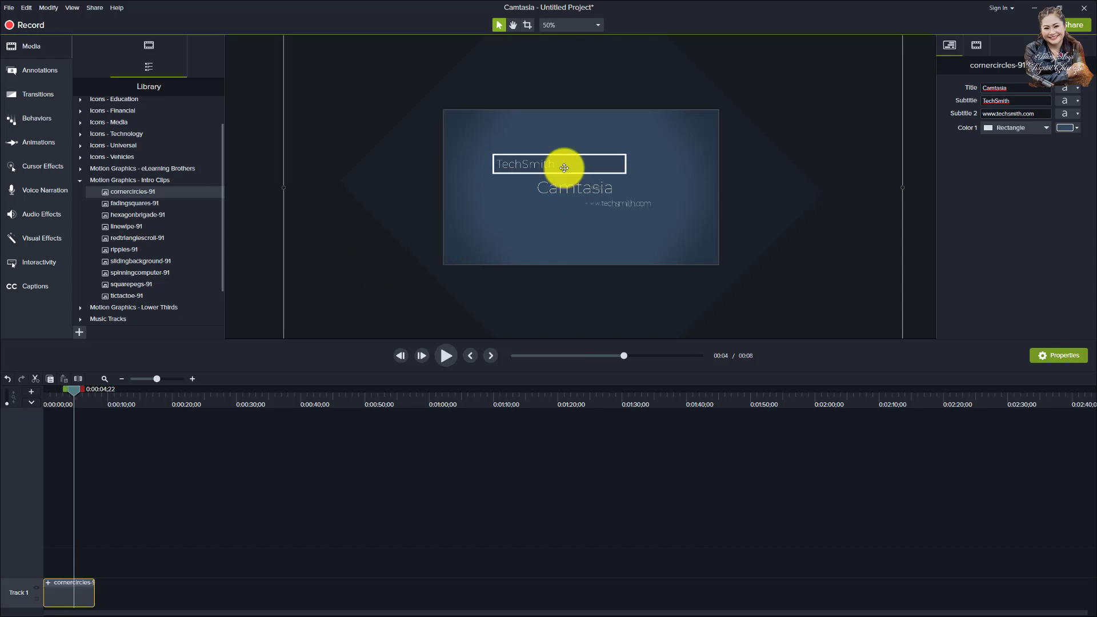
# Step: Clear the placeholder text TechSmith from the template's Subtitle
pyautogui.doubleClick(1016, 101)
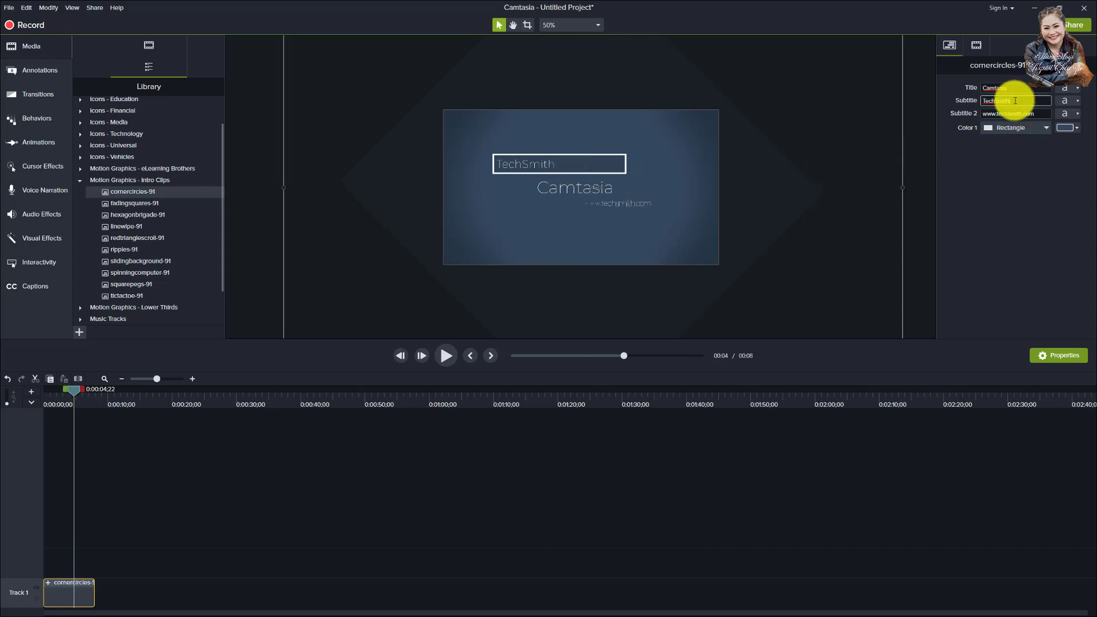
pyautogui.press('BackSpace')
pyautogui.press('BackSpace')
pyautogui.press('BackSpace')
pyautogui.press('BackSpace')
pyautogui.press('BackSpace')
pyautogui.press('BackSpace')
pyautogui.write('Haw')
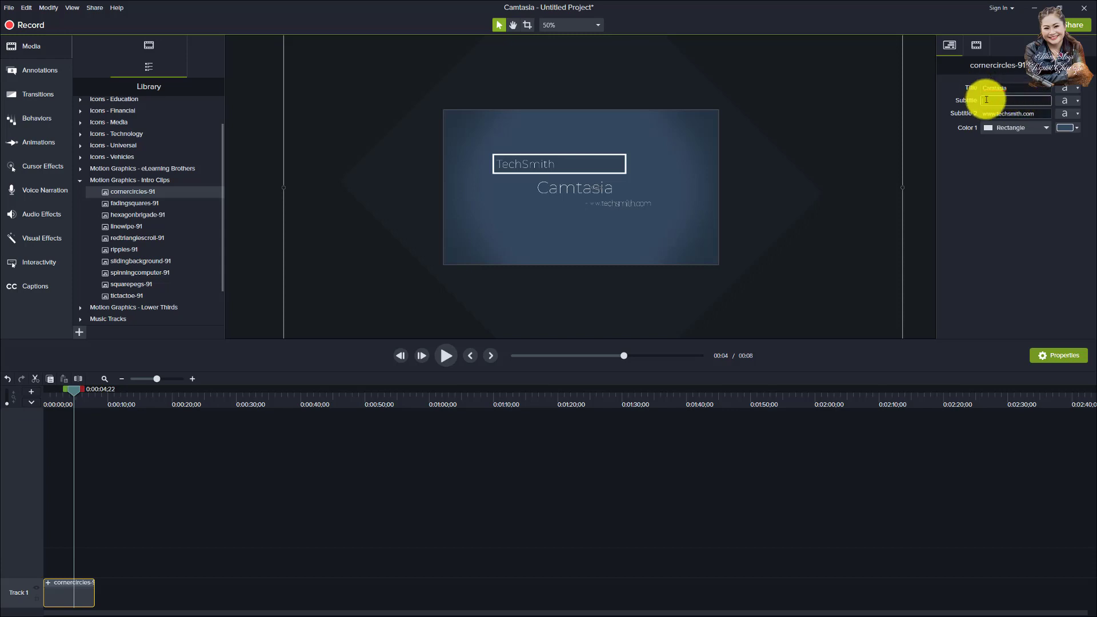
# Step: Minimize Camtasia and open a blank Notepad document
pyautogui.click(1035, 8)
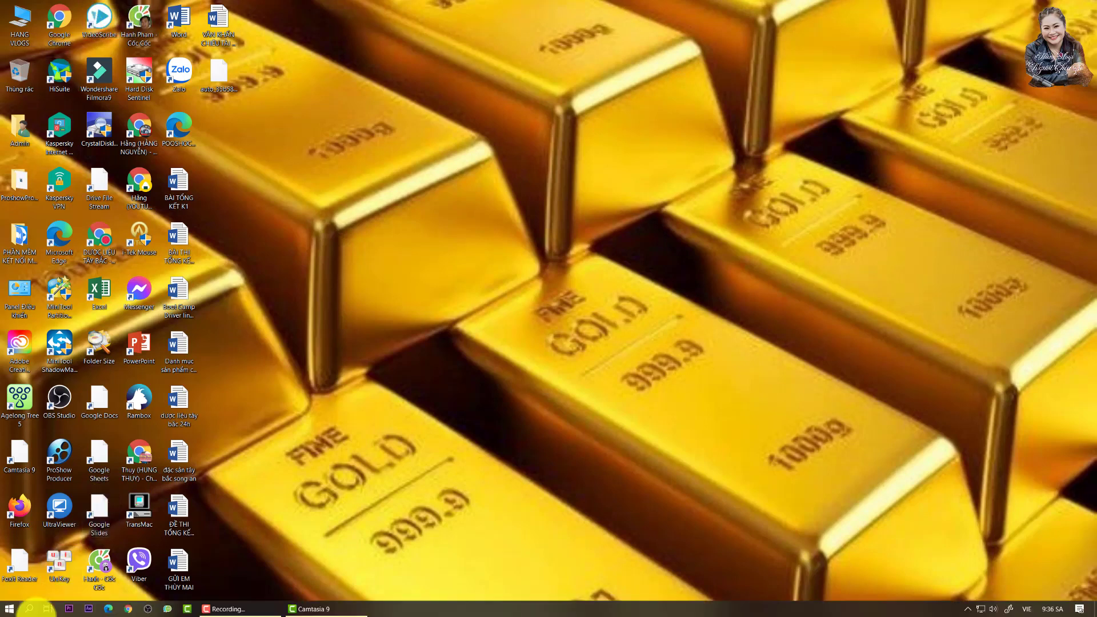
pyautogui.click(32, 612)
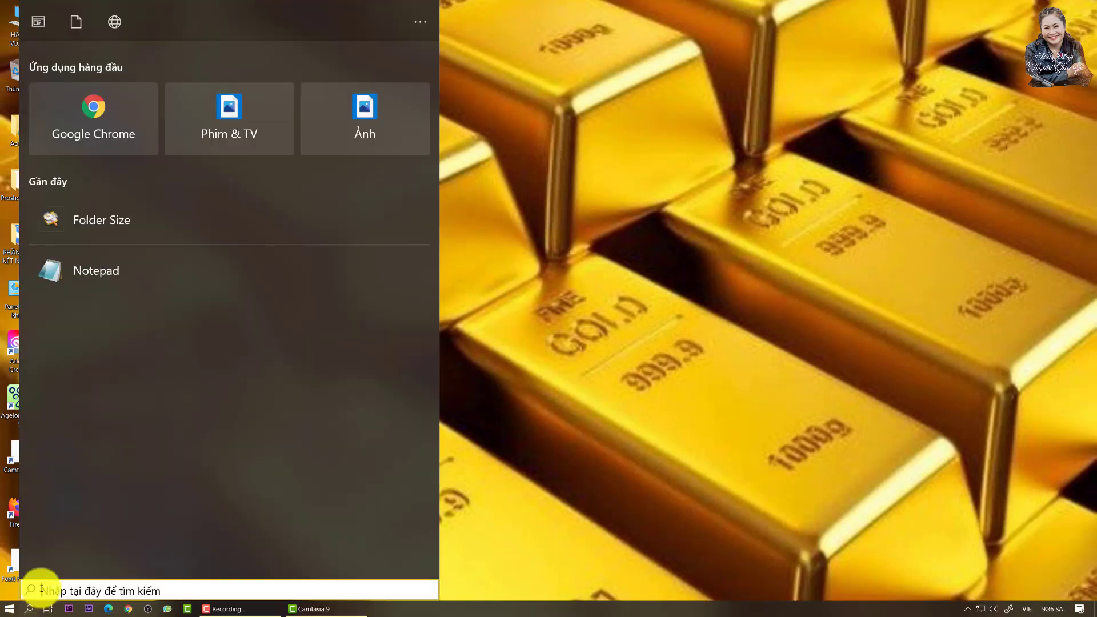
pyautogui.click(89, 272)
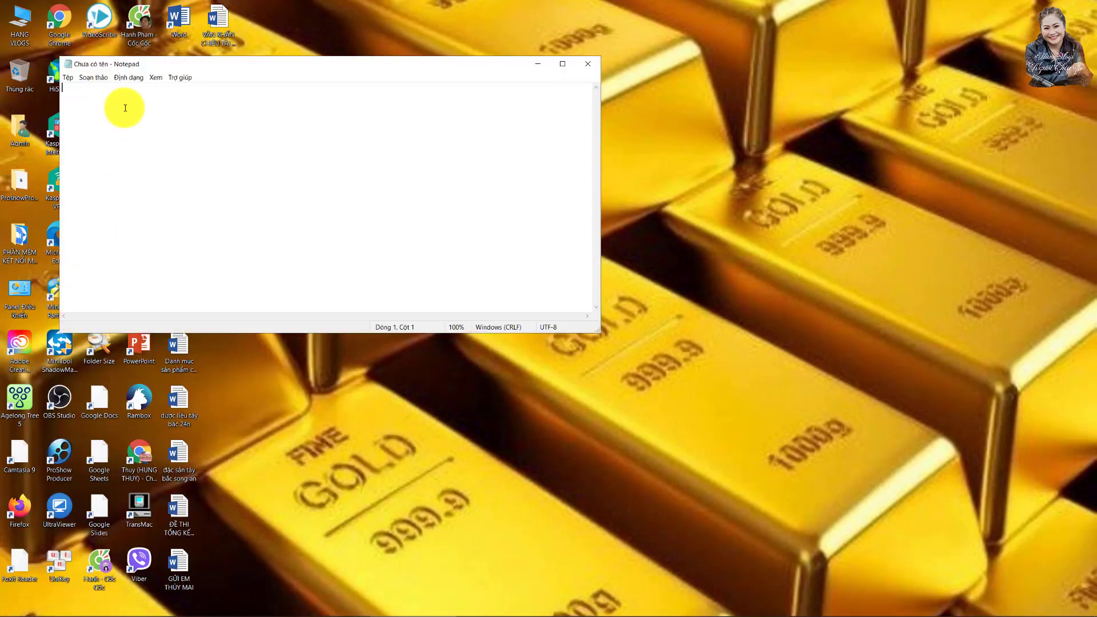
pyautogui.write('hảng vlogs')
pyautogui.press('BackSpace')
pyautogui.press('BackSpace')
pyautogui.press('BackSpace')
pyautogui.press('BackSpace')
pyautogui.press('BackSpace')
pyautogui.press('BackSpace')
pyautogui.press('BackSpace')
pyautogui.press('BackSpace')
pyautogui.press('BackSpace')
pyautogui.press('BackSpace')
# Step: Write "HẰNG VLOGS - NGƯỜI CHIA SẺ" in the Notepad document and copy the whole line
pyautogui.write('HẰNG VLOGS - ')
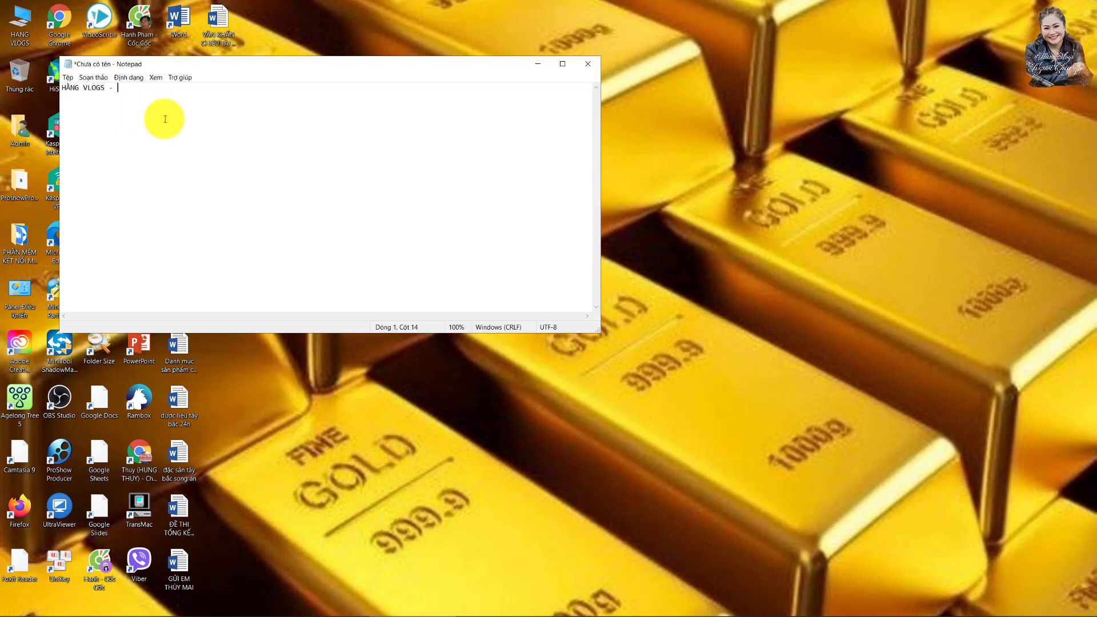
pyautogui.write('NGƯỜI CHIA SE')
pyautogui.hotkey('ctrl', 'a')
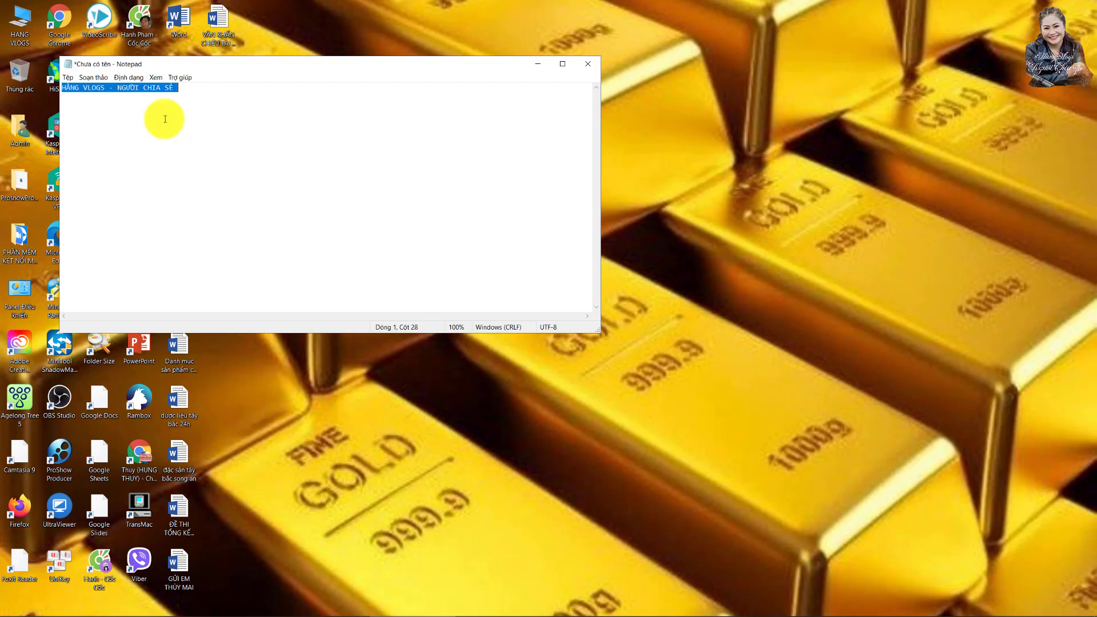
pyautogui.rightClick(110, 89)
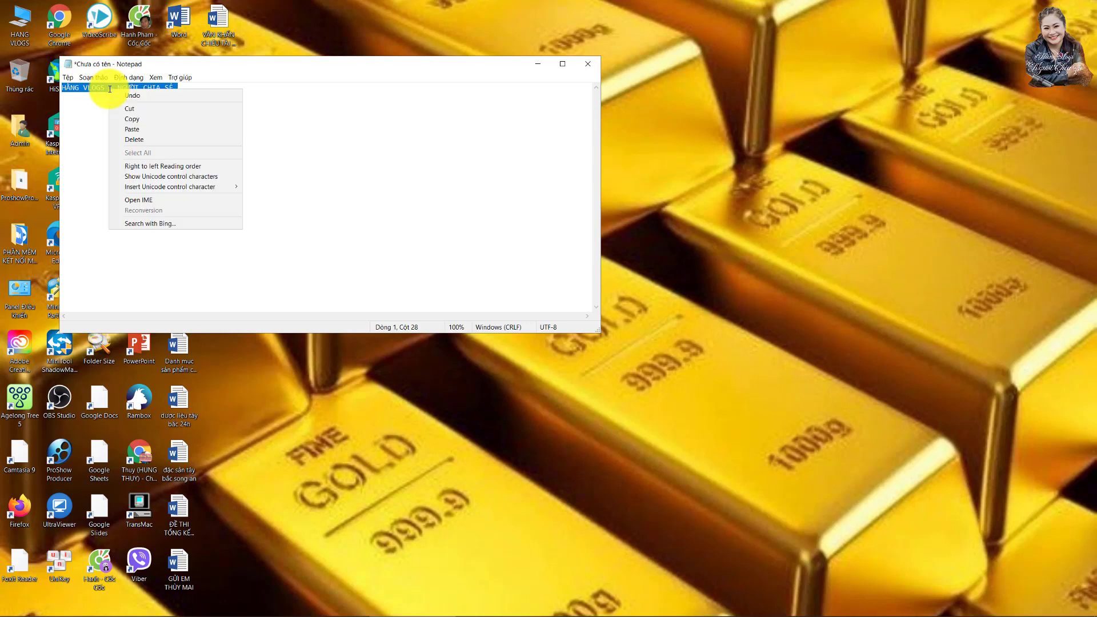
pyautogui.click(134, 120)
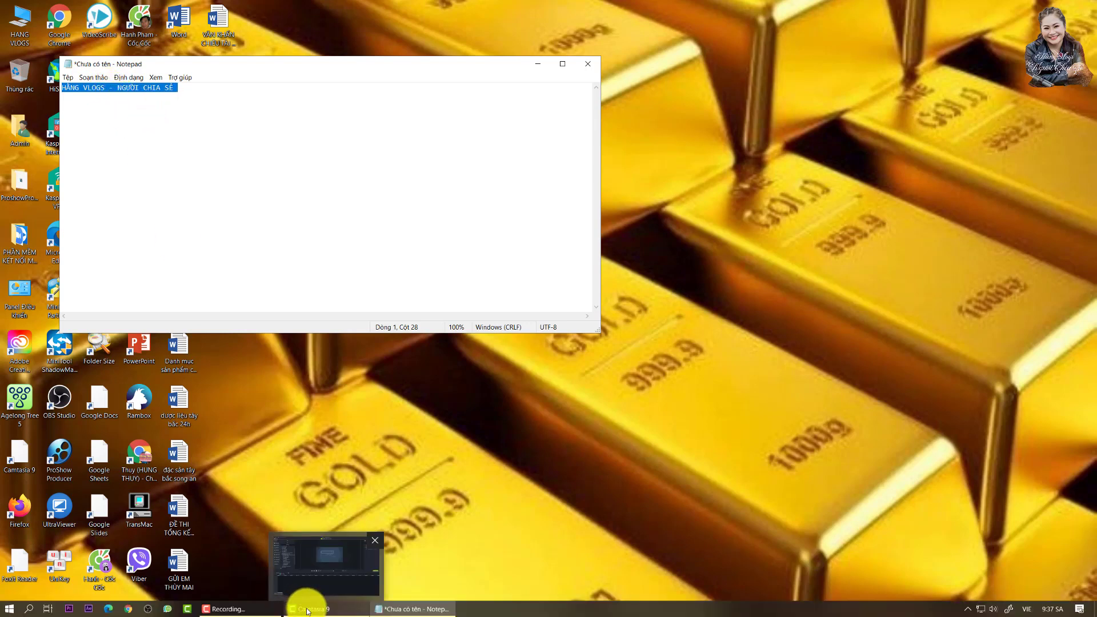
# Step: Switch back to Camtasia and paste the copied channel line as the template's Subtitle
pyautogui.click(308, 610)
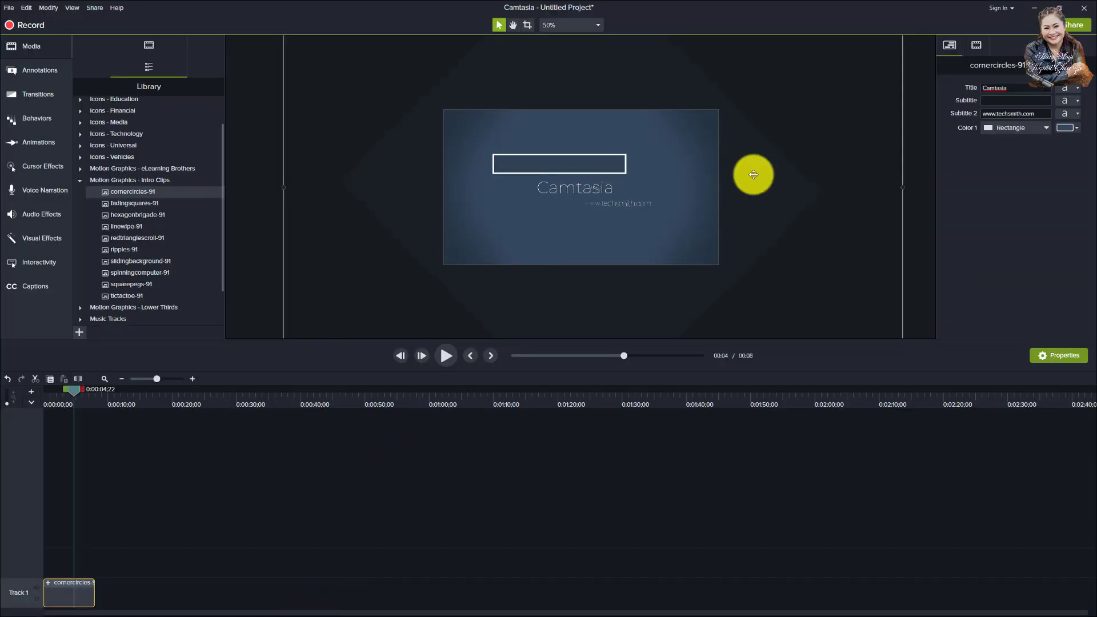
pyautogui.click(1001, 101)
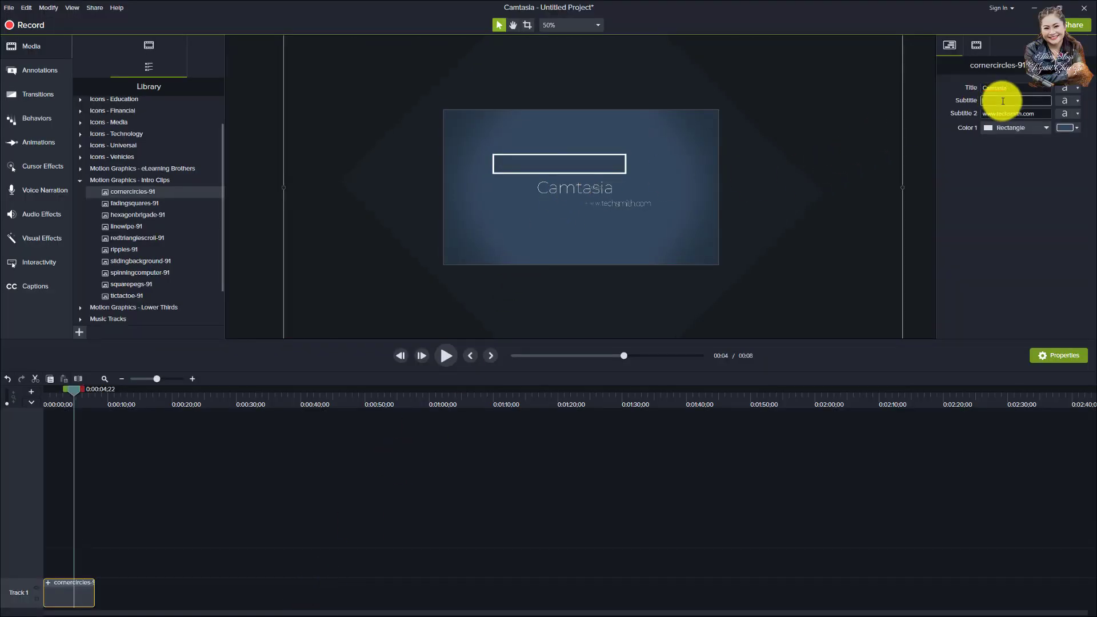
pyautogui.hotkey('ctrl', 'v')
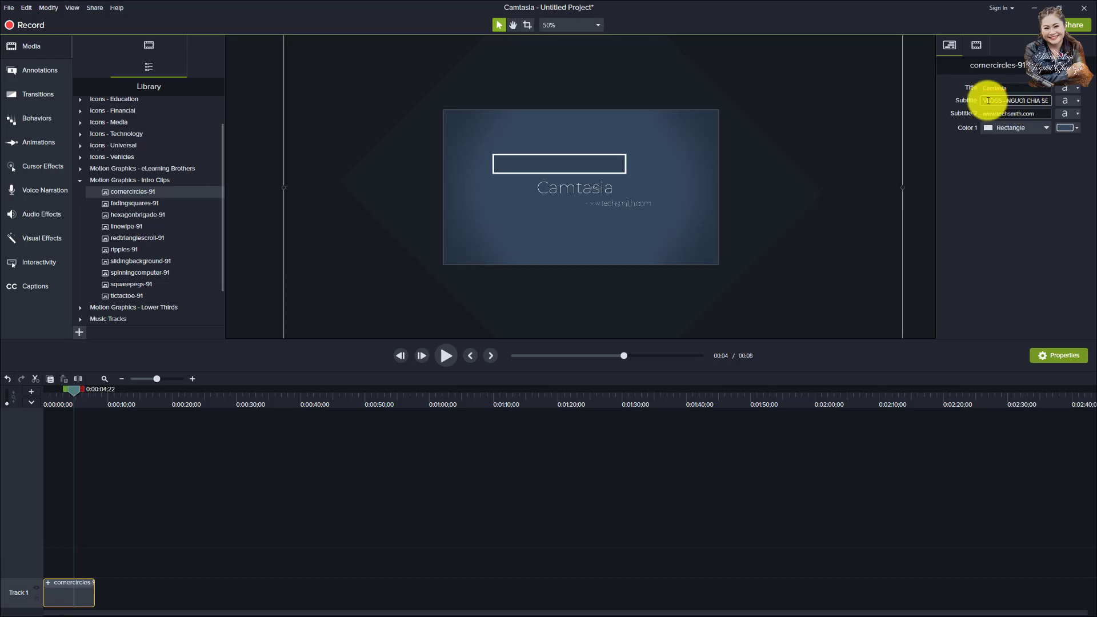
# Step: Format the Subtitle text with the Oswald SemiBold font in yellow
pyautogui.hotkey('ctrl', 'a')
pyautogui.click(1077, 102)
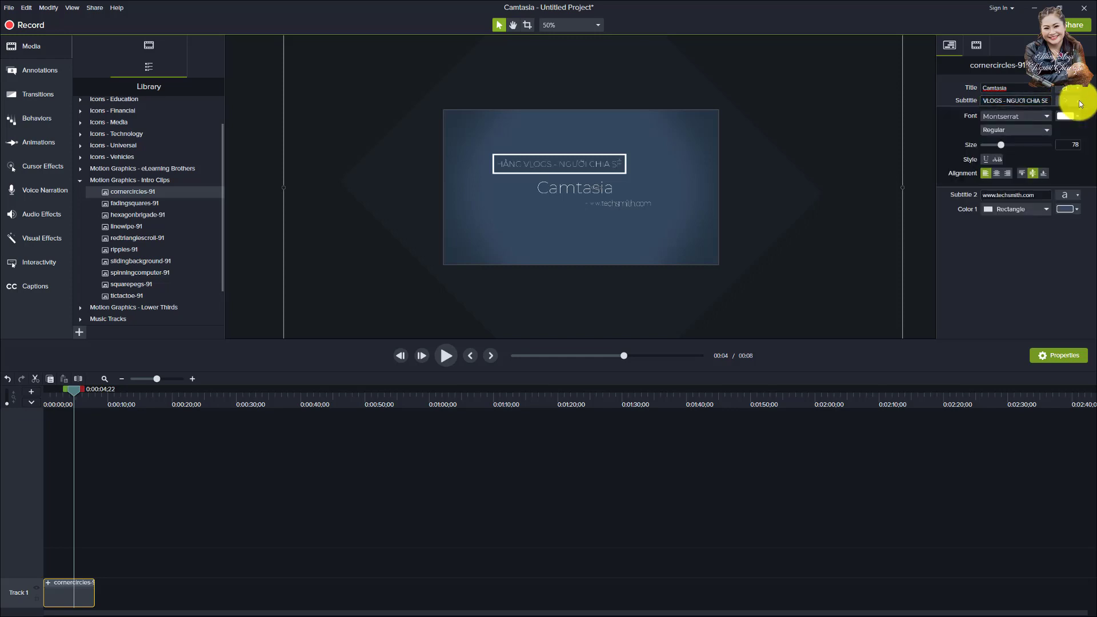
pyautogui.click(1045, 115)
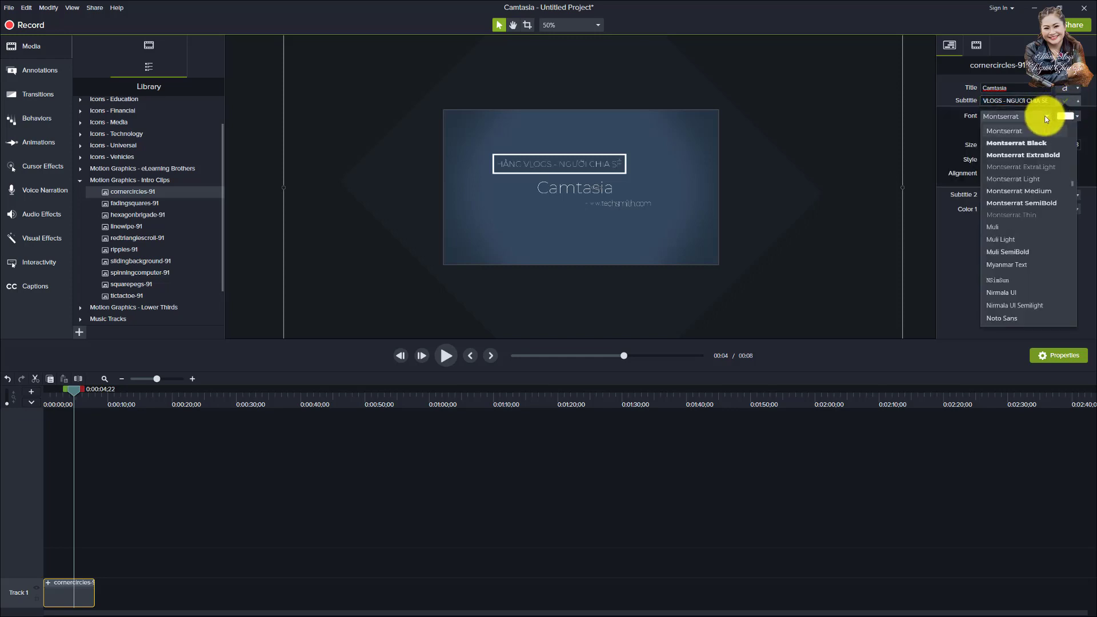
pyautogui.scroll(-3, 1037, 157)
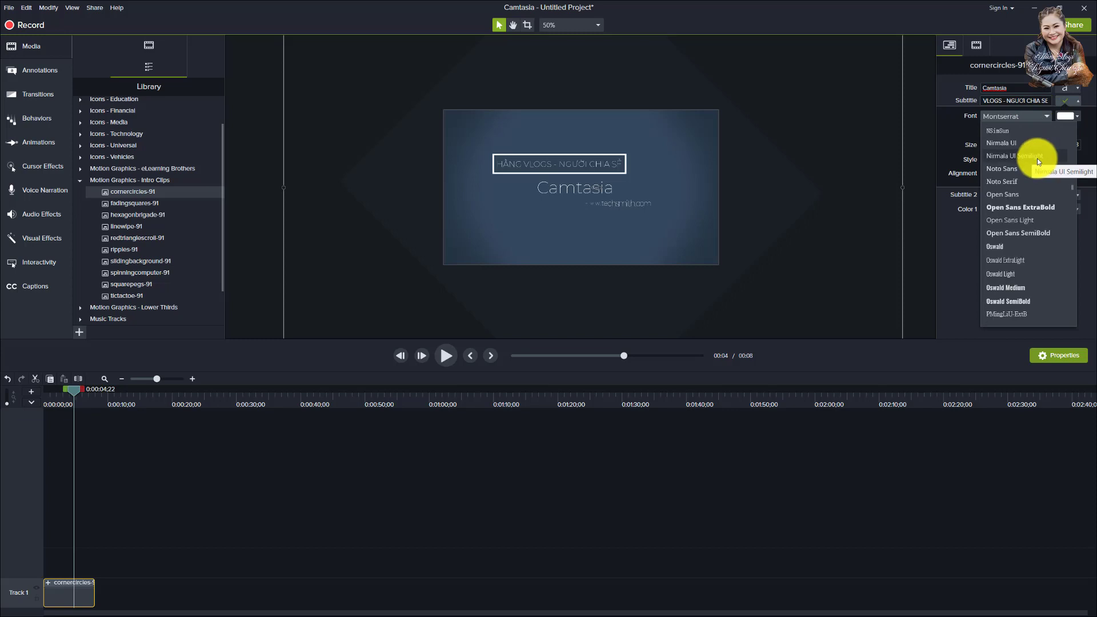
pyautogui.click(1014, 301)
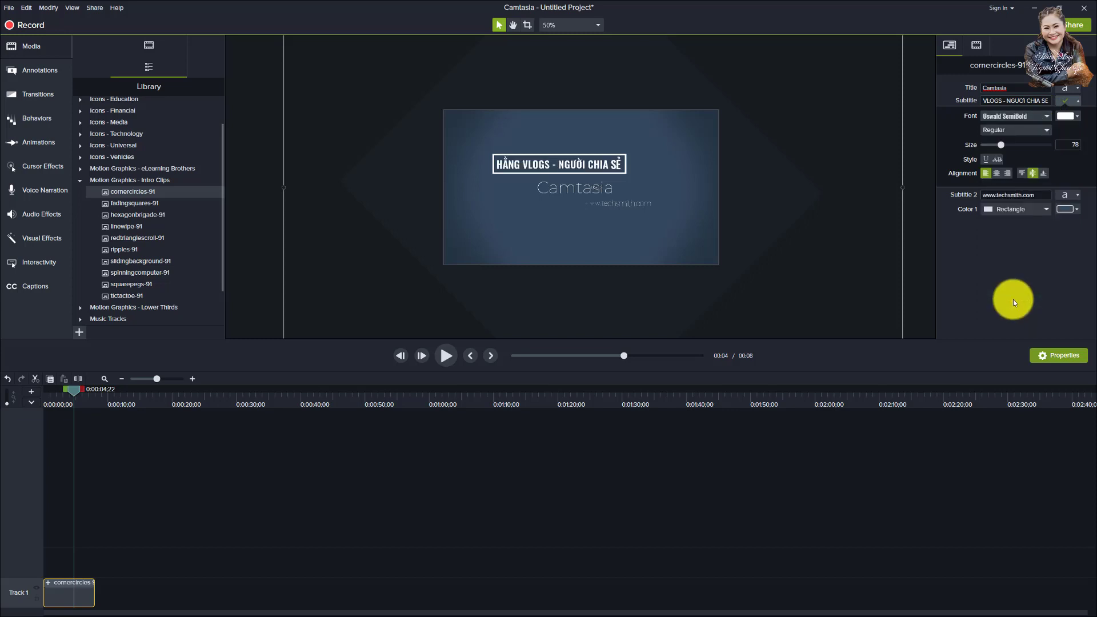
pyautogui.click(1068, 118)
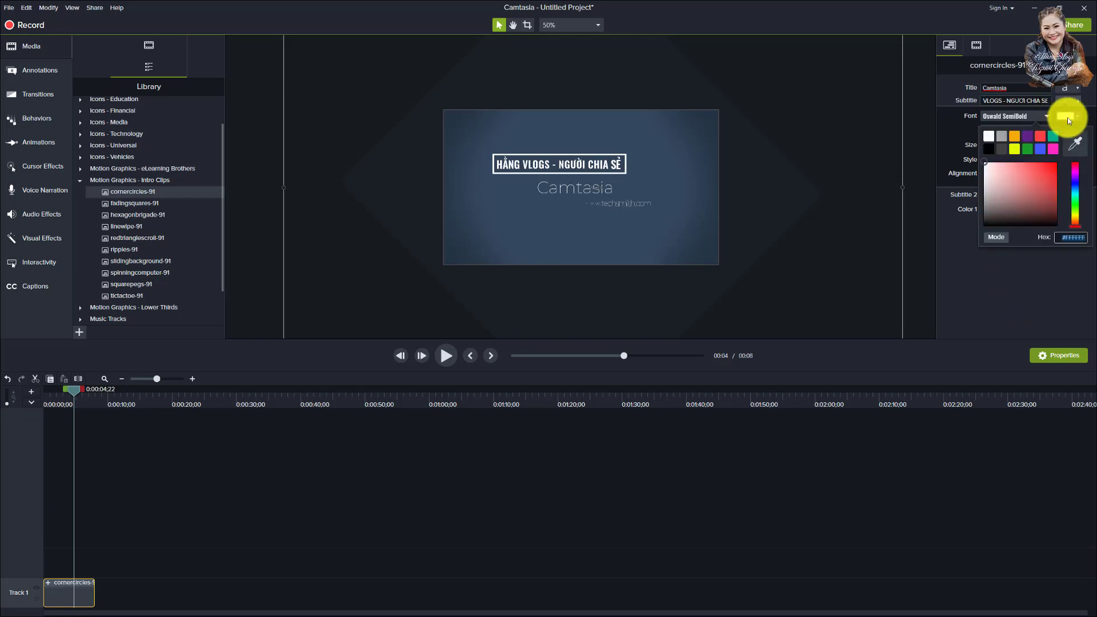
pyautogui.click(1015, 150)
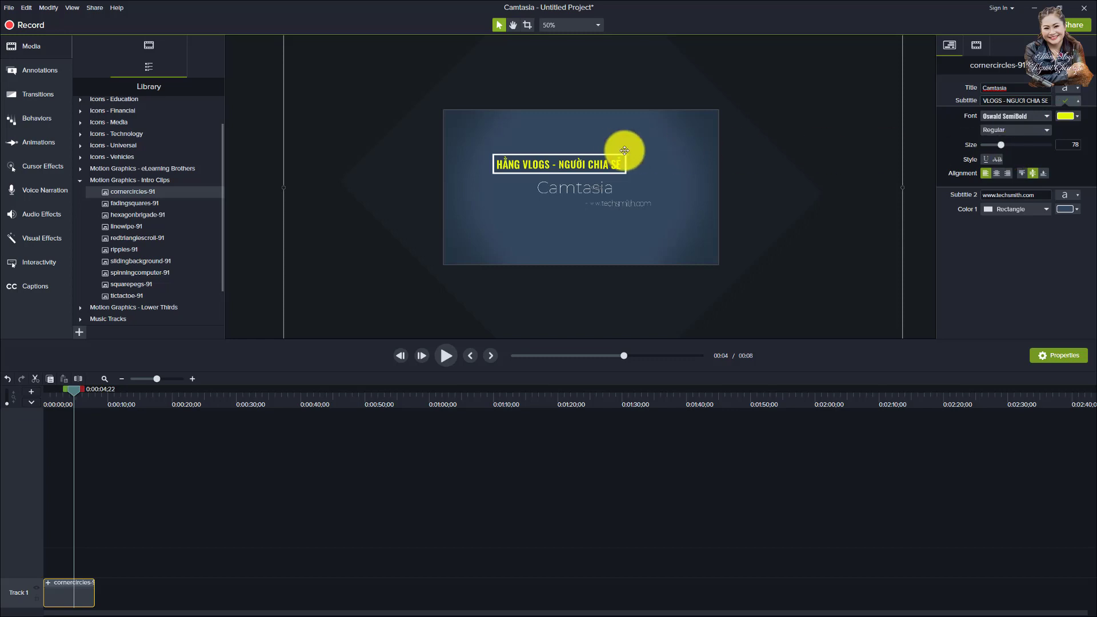
# Step: Replace the template's Title text with HOTLINE followed by the contact phone number
pyautogui.click(1009, 87)
pyautogui.doubleClick(1009, 87)
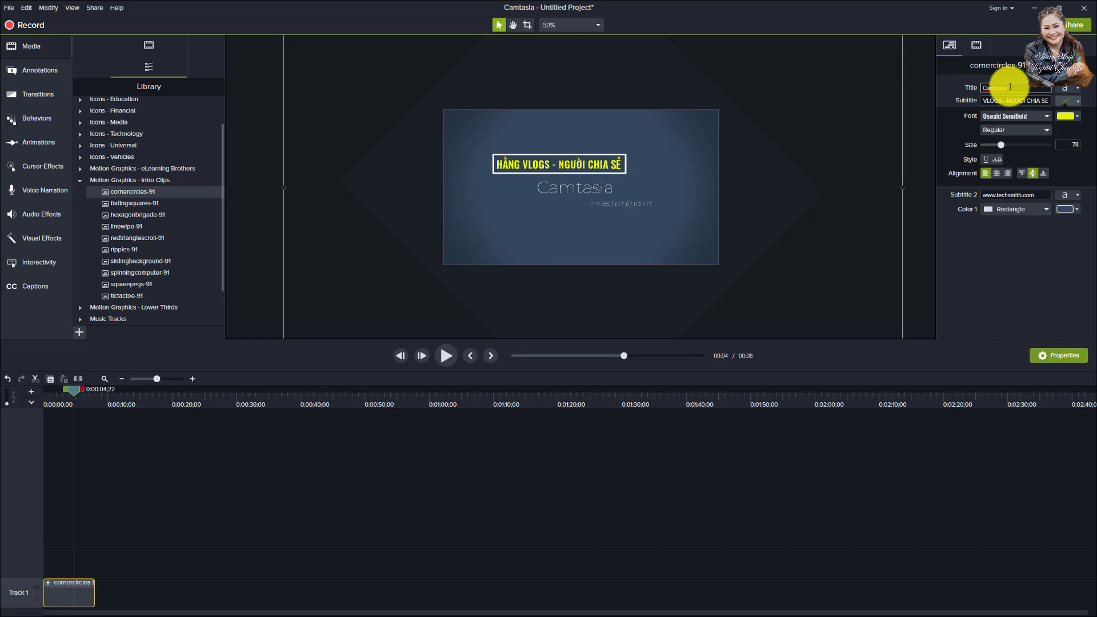
pyautogui.press('BackSpace')
pyautogui.press('BackSpace')
pyautogui.press('BackSpace')
pyautogui.press('BackSpace')
pyautogui.press('BackSpace')
pyautogui.write('HOTLINE 0968308')
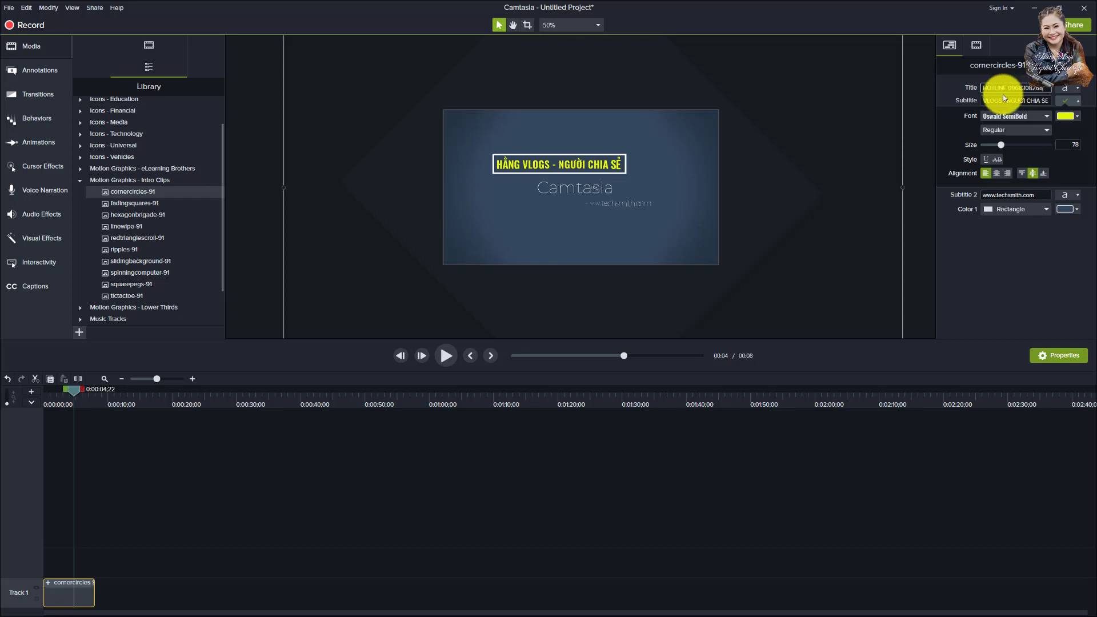
# Step: Set the Title text's font to Oswald SemiBold
pyautogui.tripleClick(1049, 88)
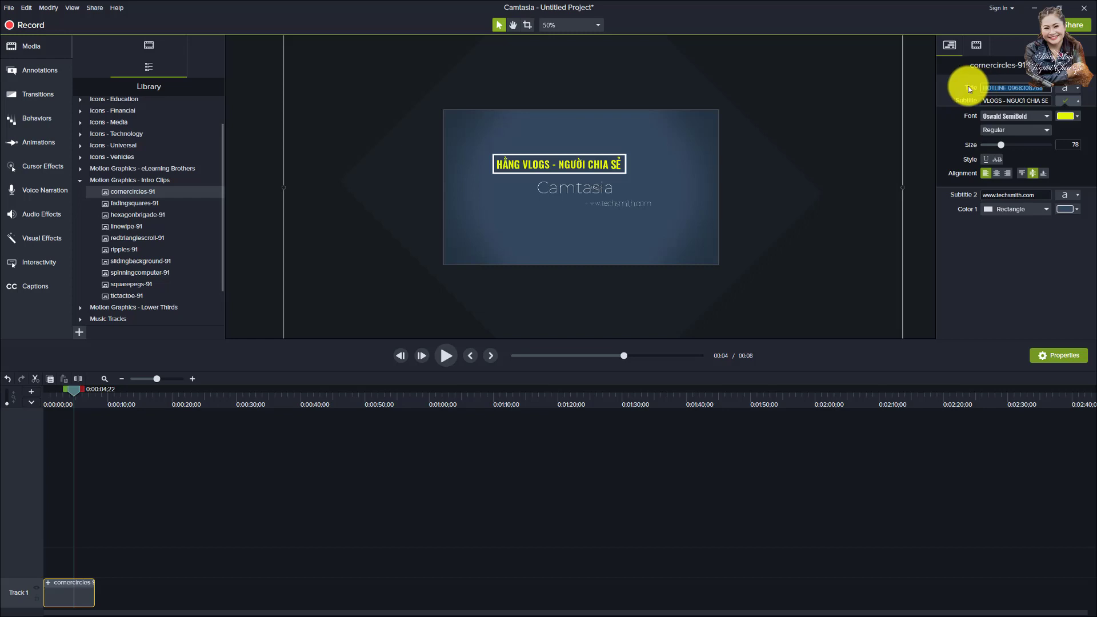
pyautogui.click(1079, 89)
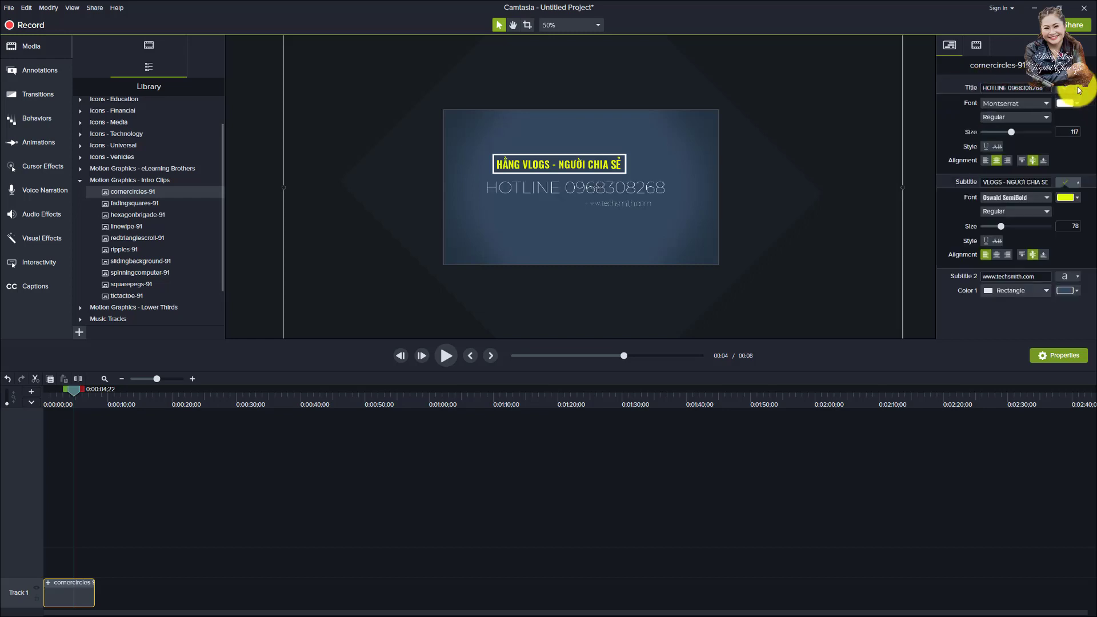
pyautogui.click(1029, 104)
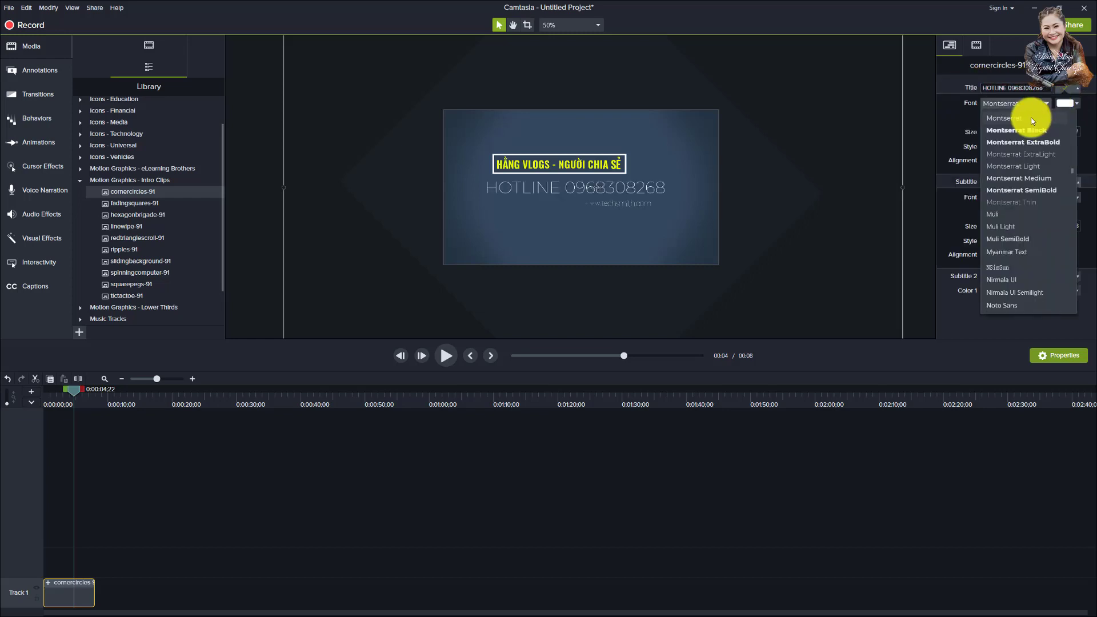
pyautogui.scroll(-3, 1028, 171)
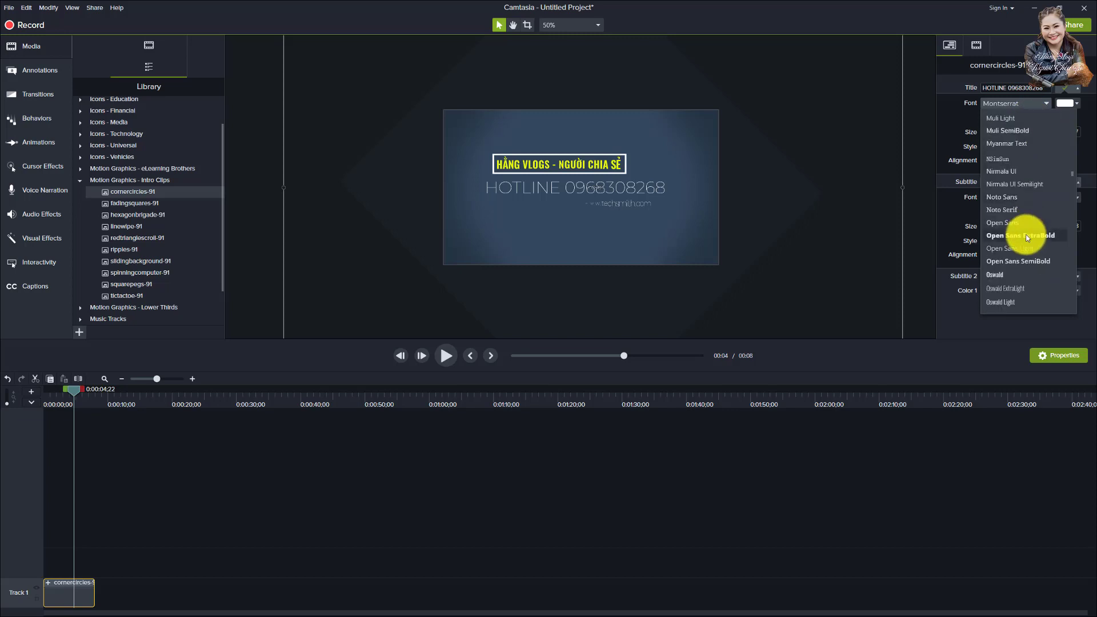
pyautogui.scroll(-1, 1027, 236)
pyautogui.click(1020, 289)
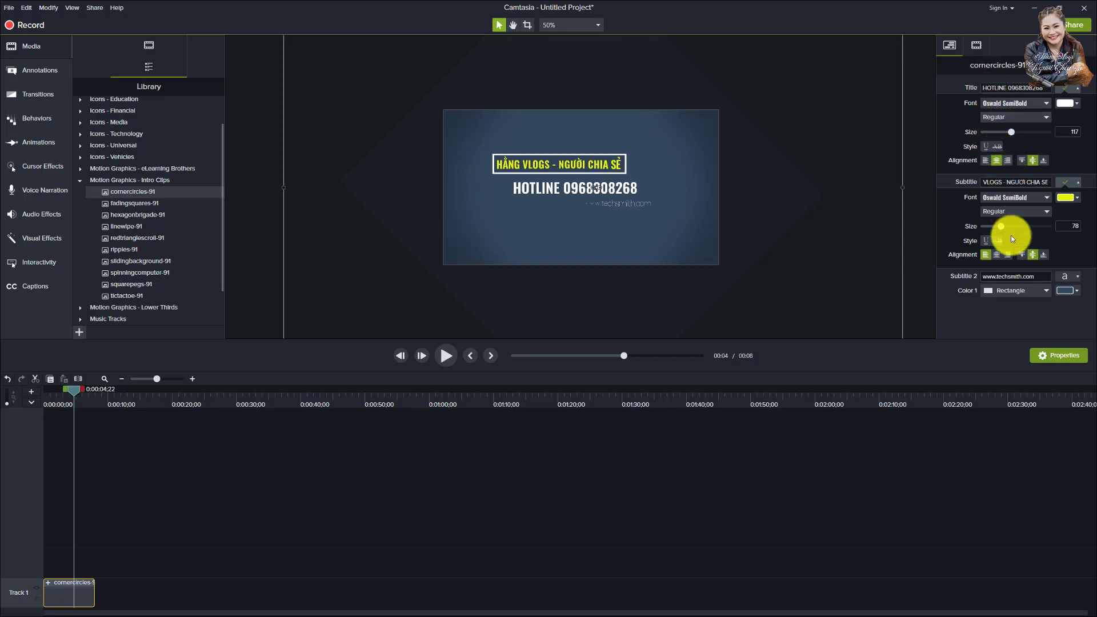
pyautogui.click(1024, 278)
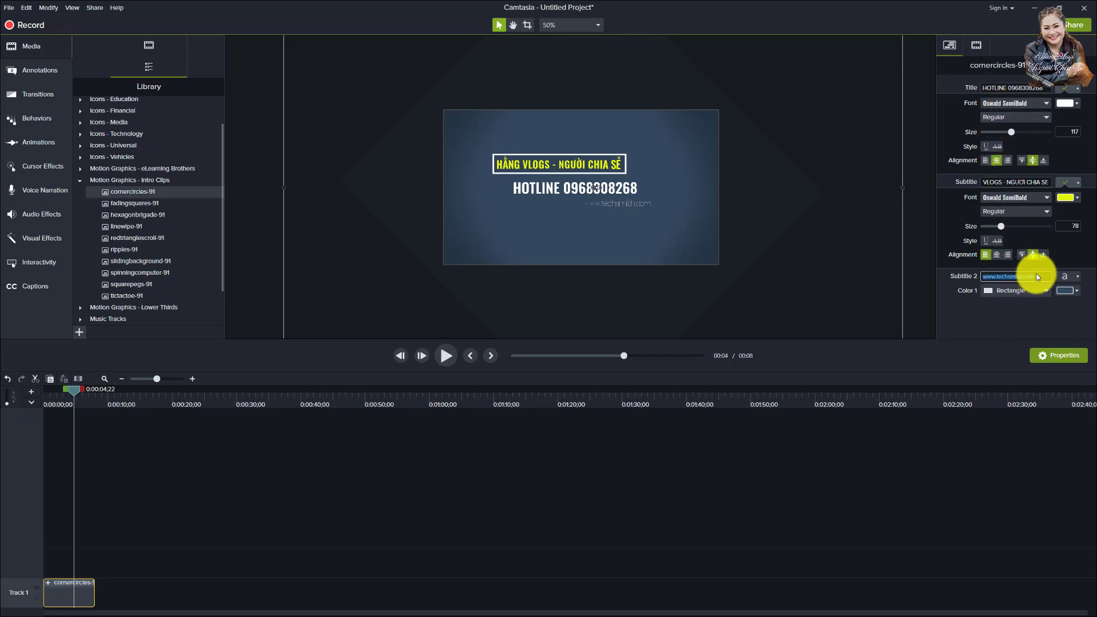
pyautogui.click(1037, 278)
pyautogui.press('BackSpace')
pyautogui.press('BackSpace')
pyautogui.press('BackSpace')
pyautogui.press('BackSpace')
pyautogui.press('BackSpace')
pyautogui.write('hangvlog')
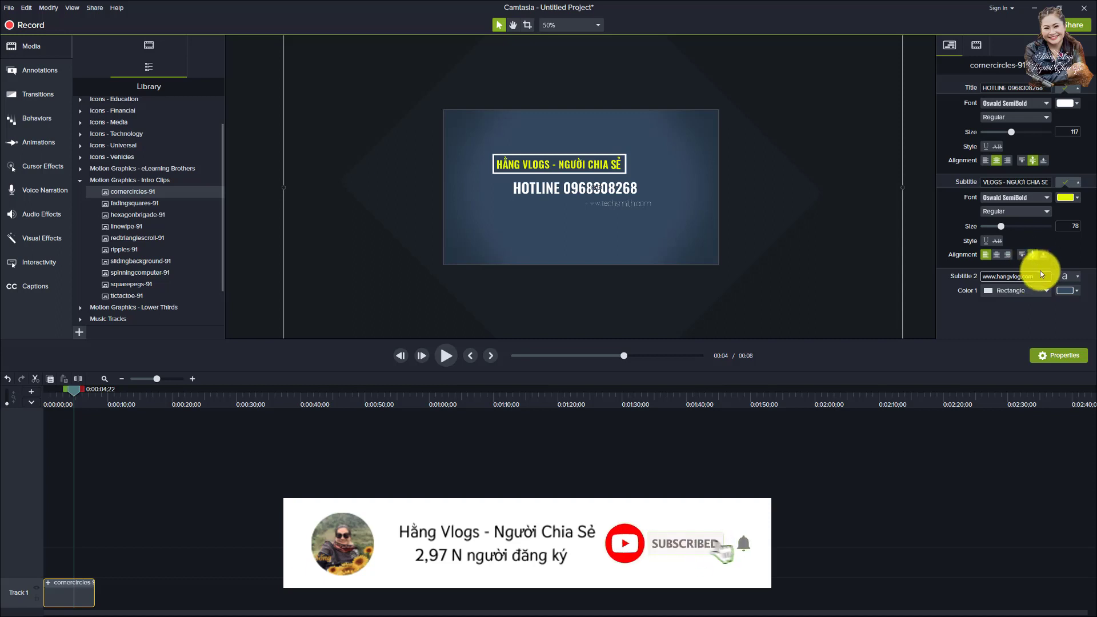
# Step: Set the Subtitle 2 web address font to Open Sans SemiBold
pyautogui.moveTo(1036, 277); pyautogui.dragTo(985, 275)
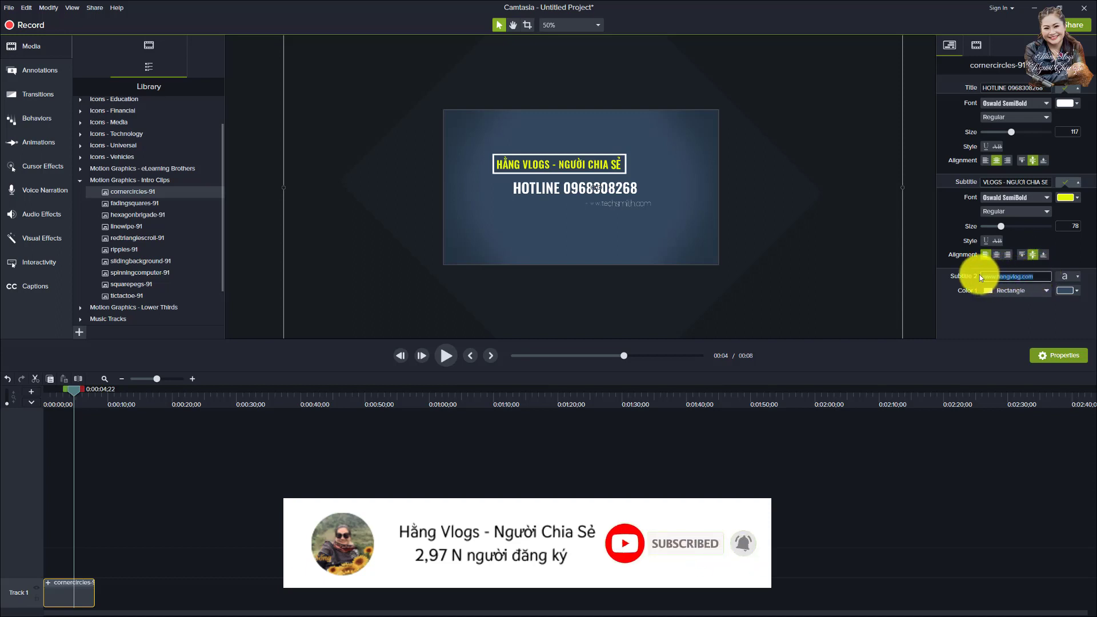
pyautogui.click(1073, 277)
pyautogui.click(1073, 278)
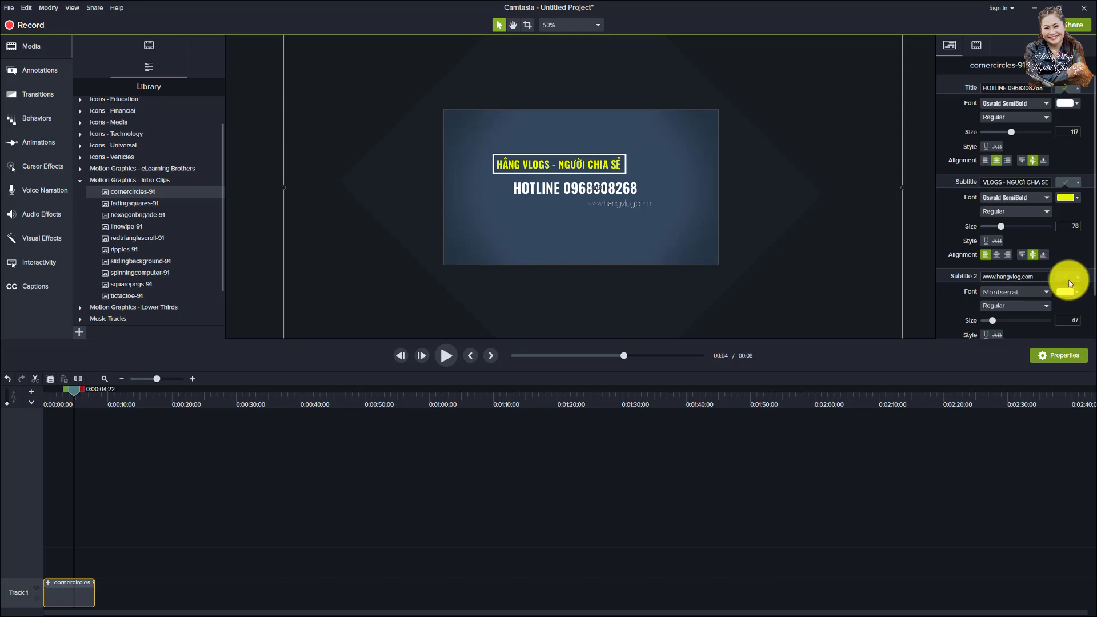
pyautogui.click(1045, 292)
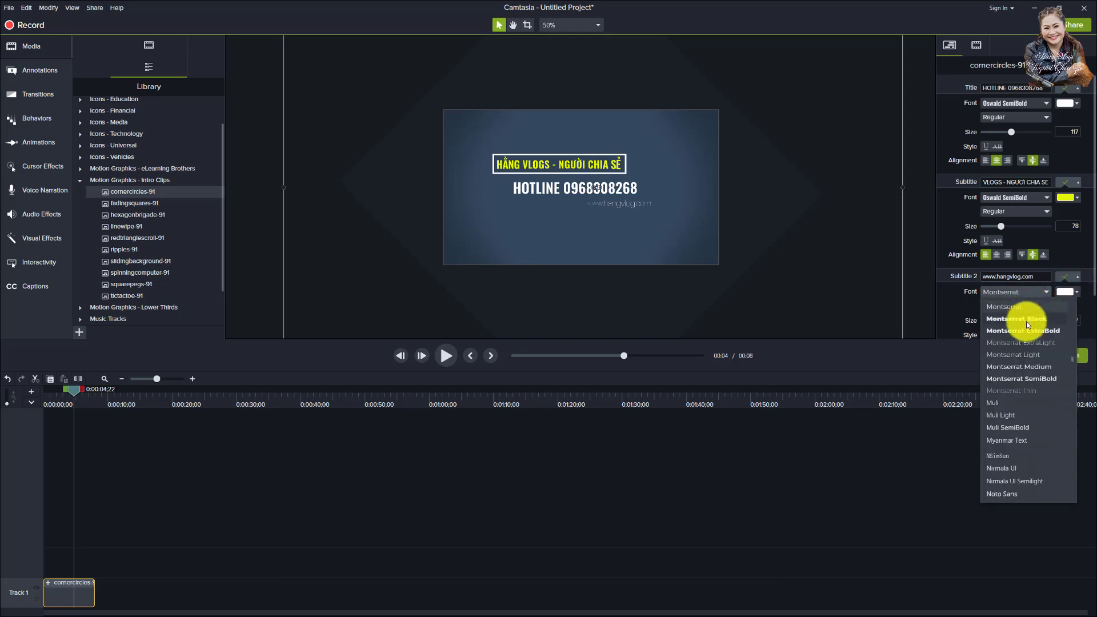
pyautogui.scroll(-1, 1026, 322)
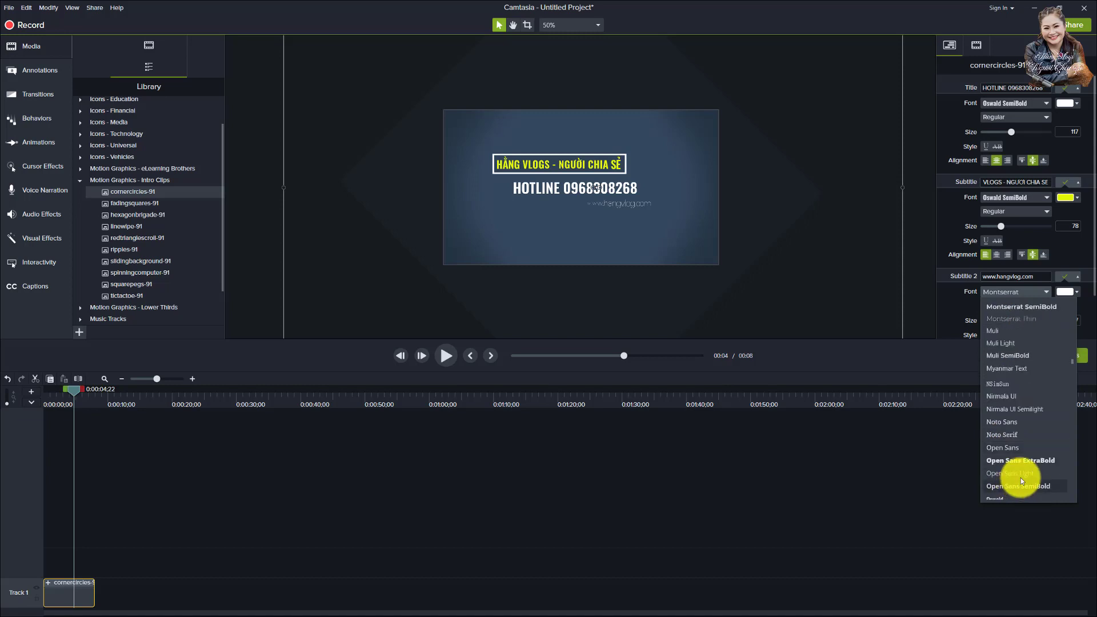
pyautogui.click(1016, 485)
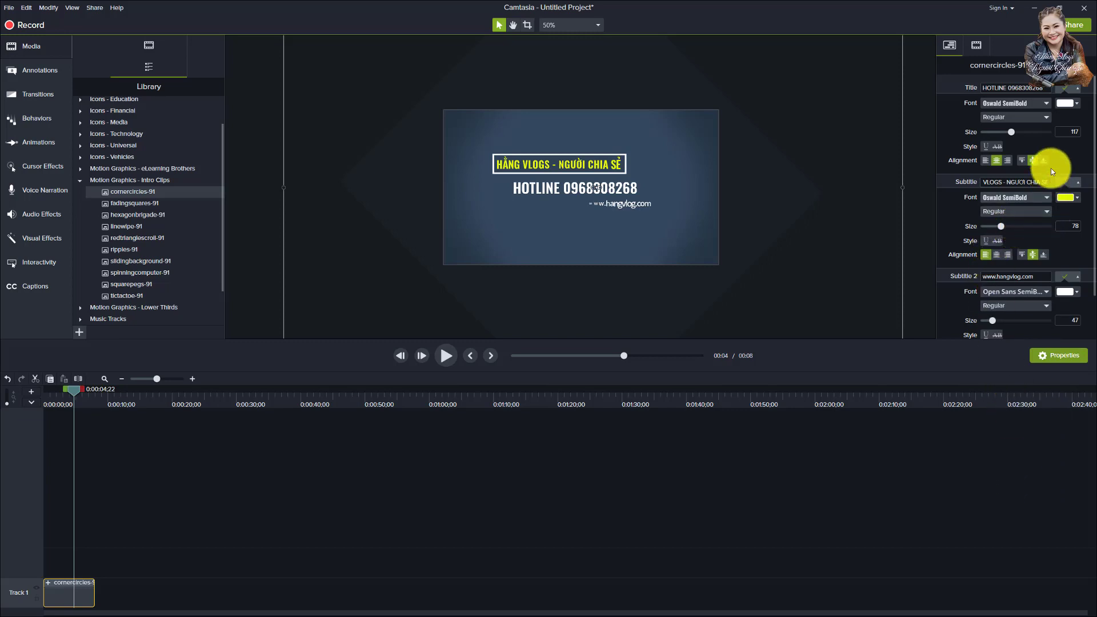
# Step: Color the Title and Subtitle 2 text yellow to match the Subtitle
pyautogui.click(1078, 104)
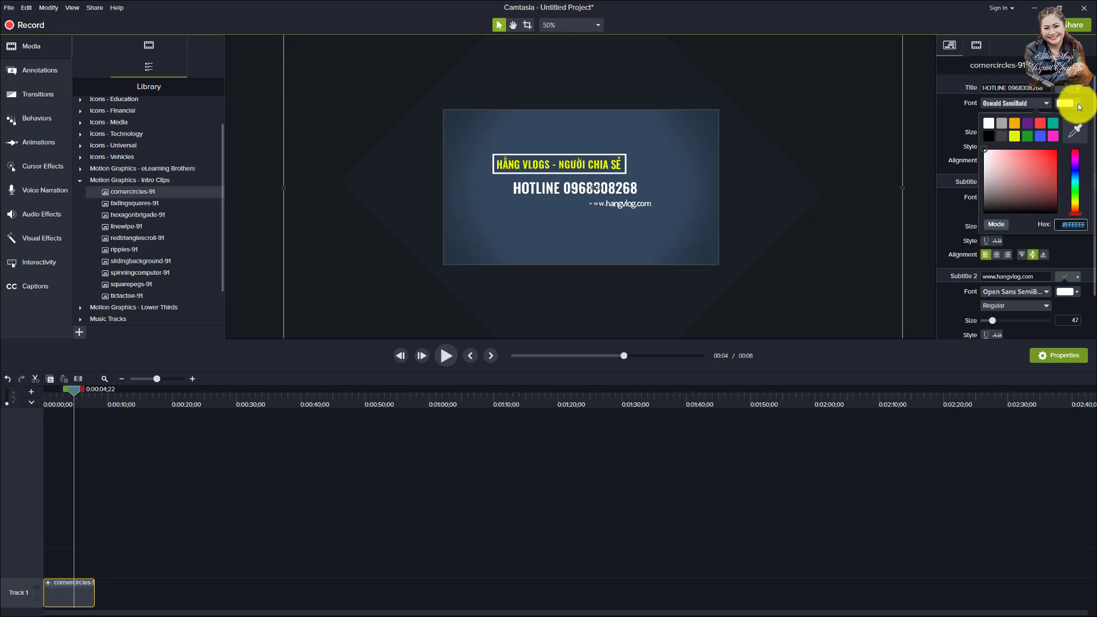
pyautogui.click(1015, 136)
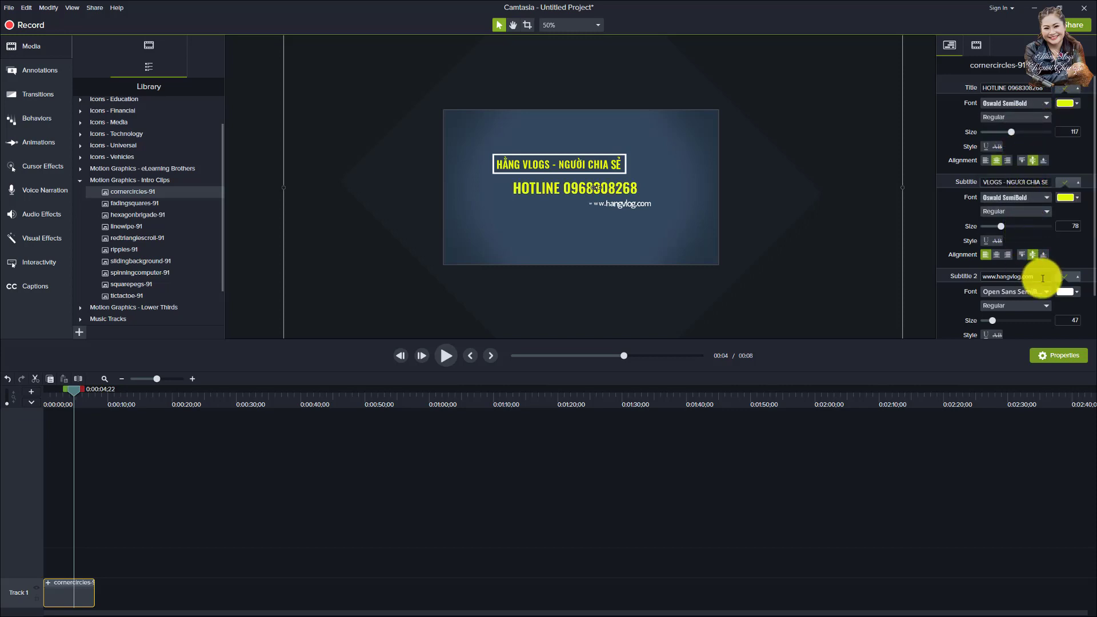
pyautogui.click(1075, 293)
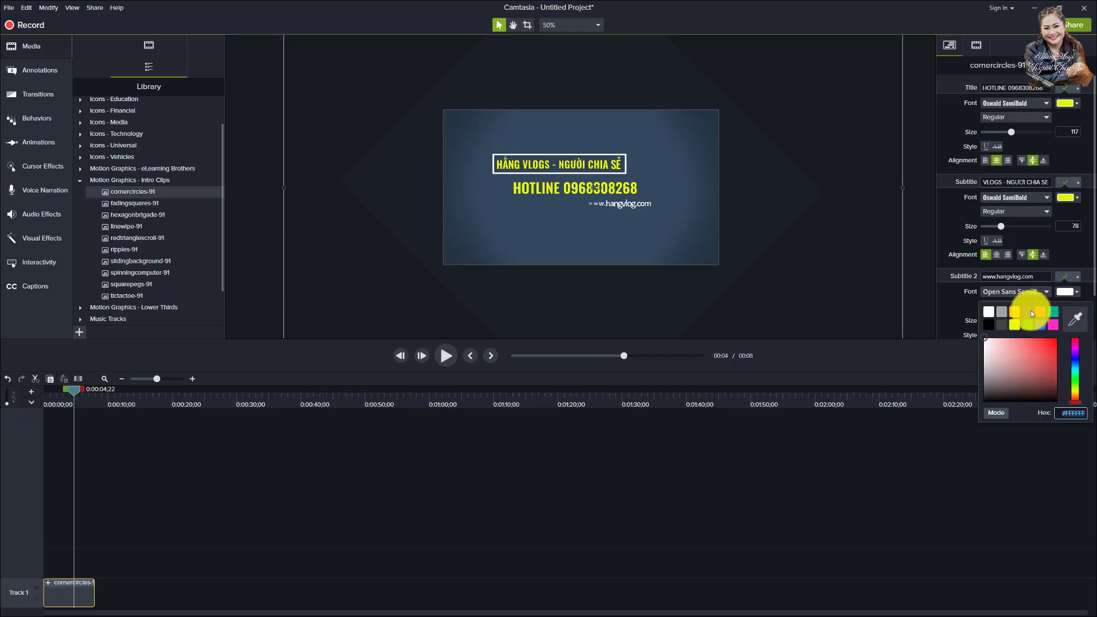
pyautogui.click(1019, 327)
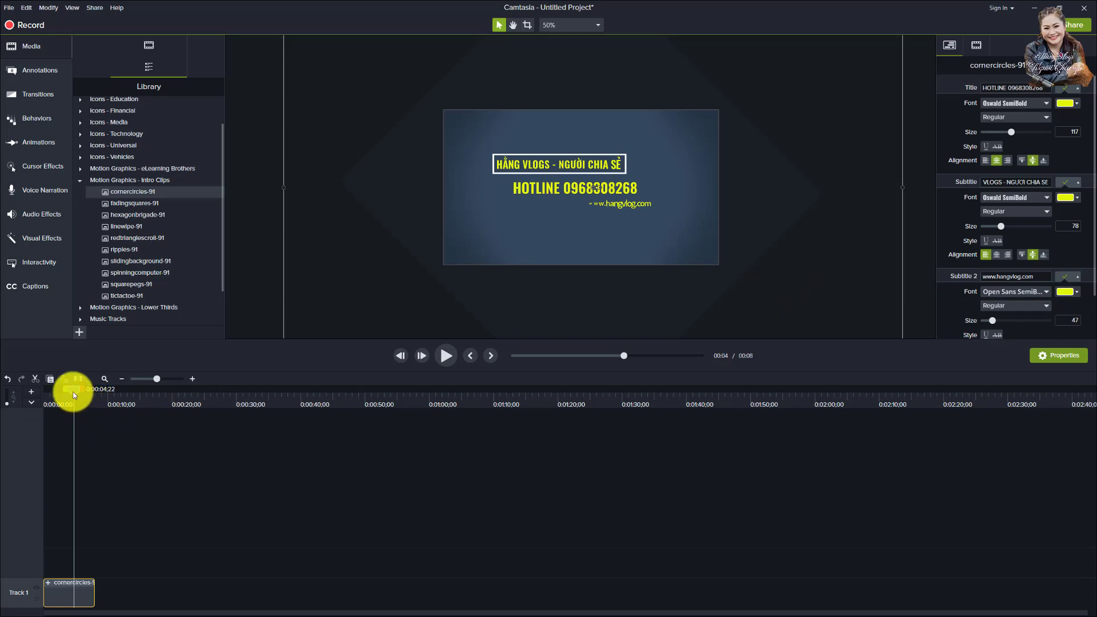
# Step: Play the intro from the beginning to check the customized text, and return the playhead to the start
pyautogui.click(45, 400)
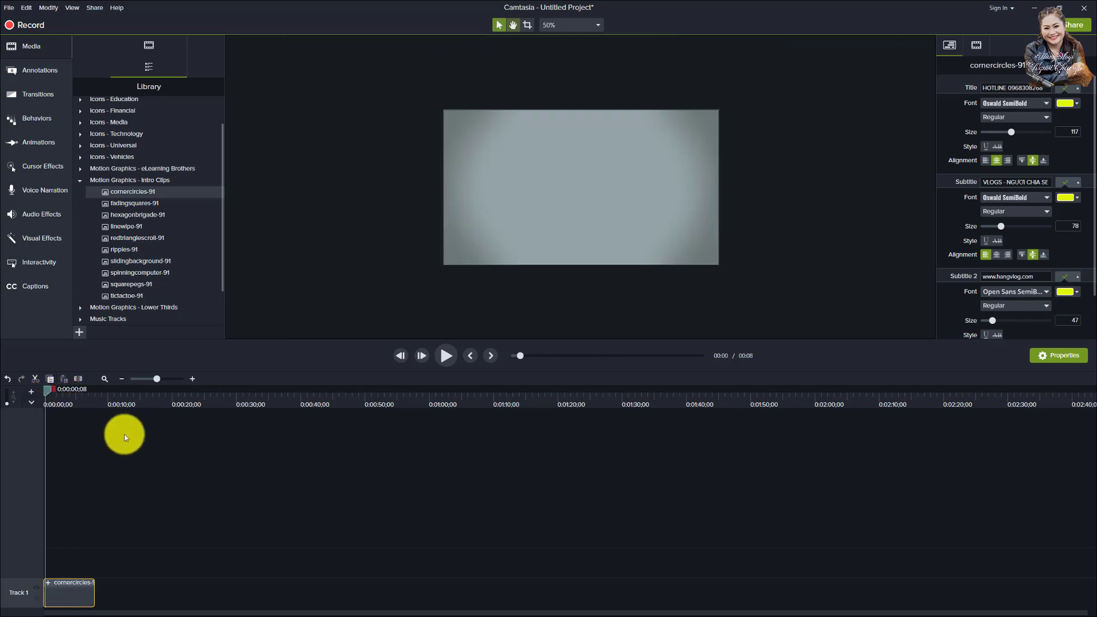
pyautogui.press('space')
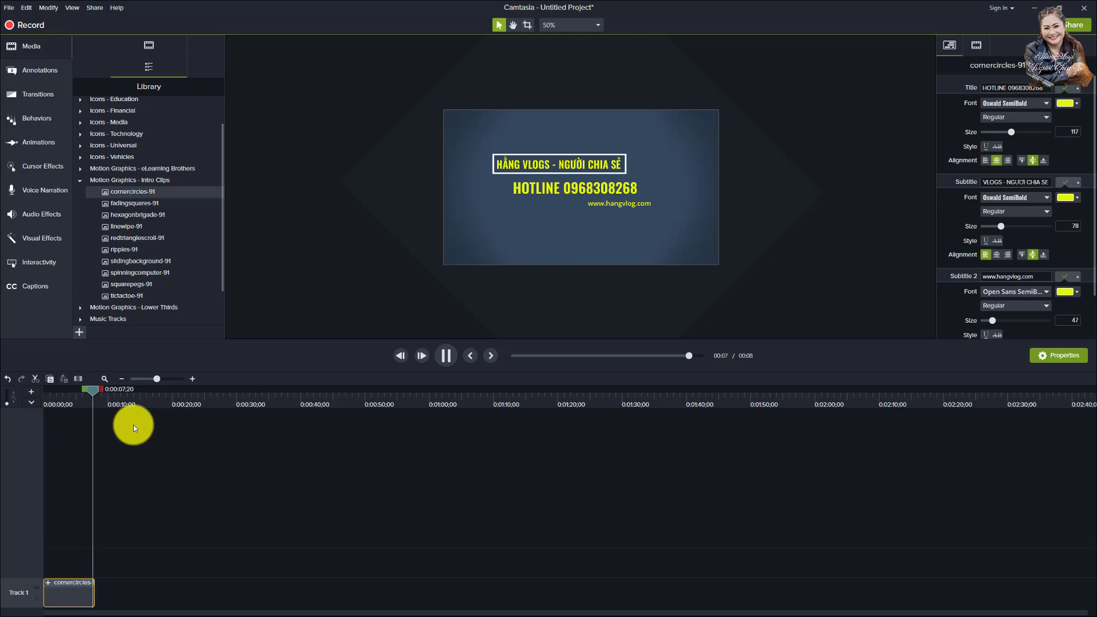
pyautogui.press('space')
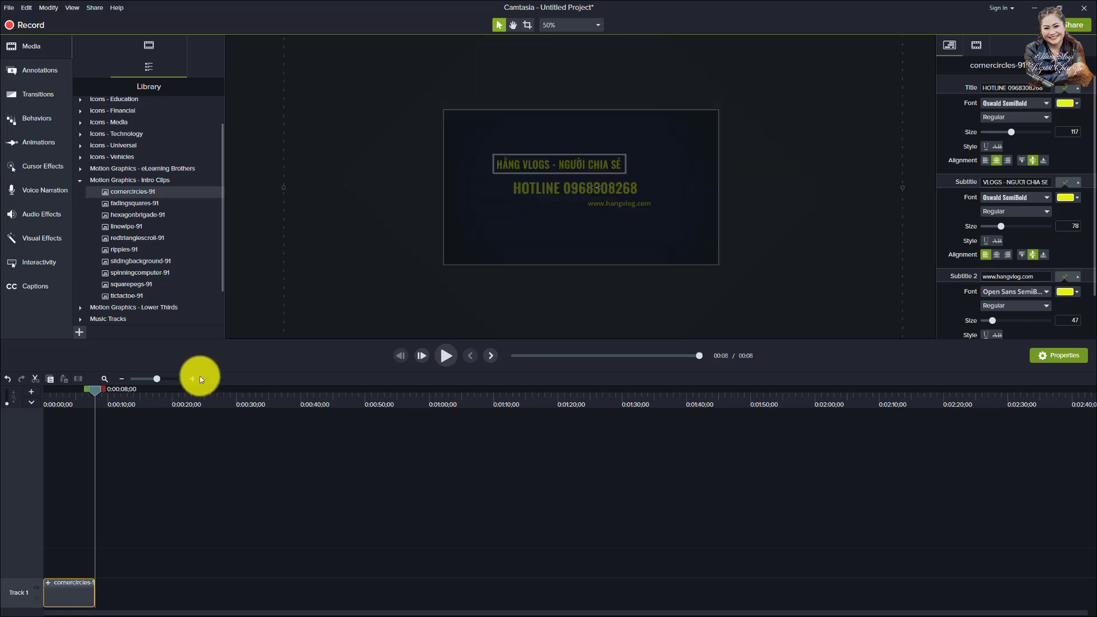
pyautogui.click(89, 391)
pyautogui.moveTo(60, 397); pyautogui.dragTo(23, 396)
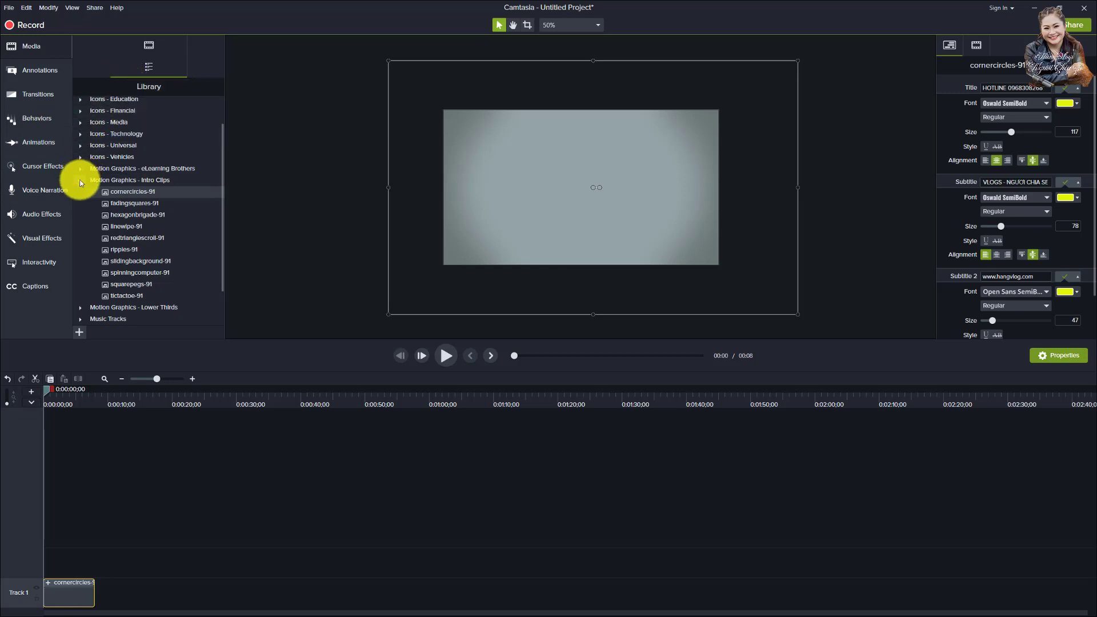
# Step: Collapse the Intro Clips folder and look through the library's Music Tracks
pyautogui.click(81, 183)
pyautogui.click(81, 241)
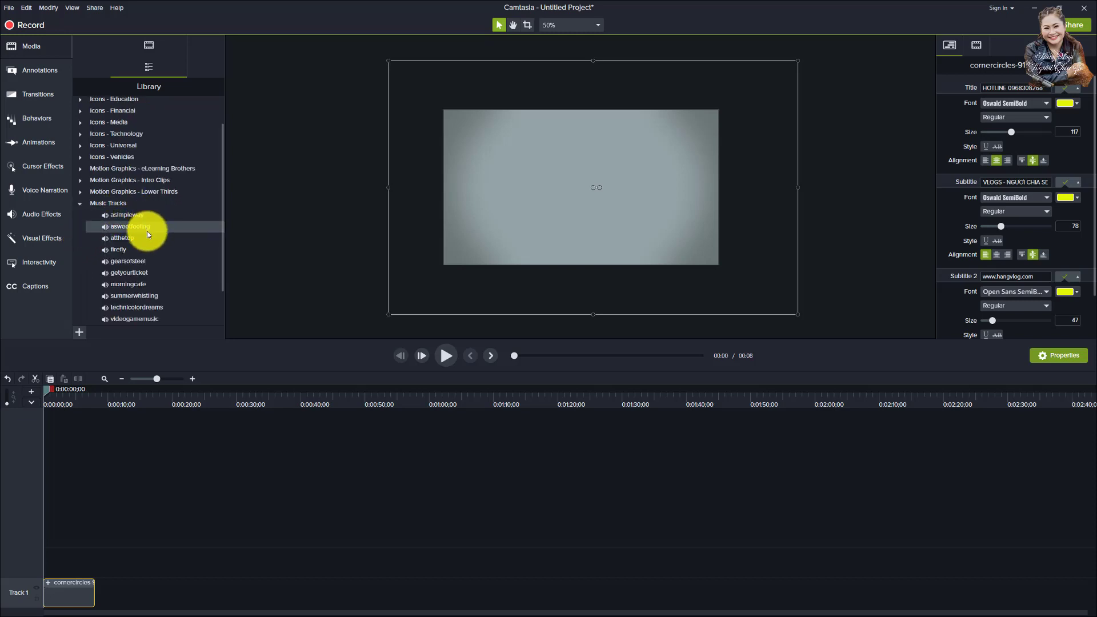
pyautogui.scroll(-1, 146, 231)
pyautogui.scroll(-1, 157, 220)
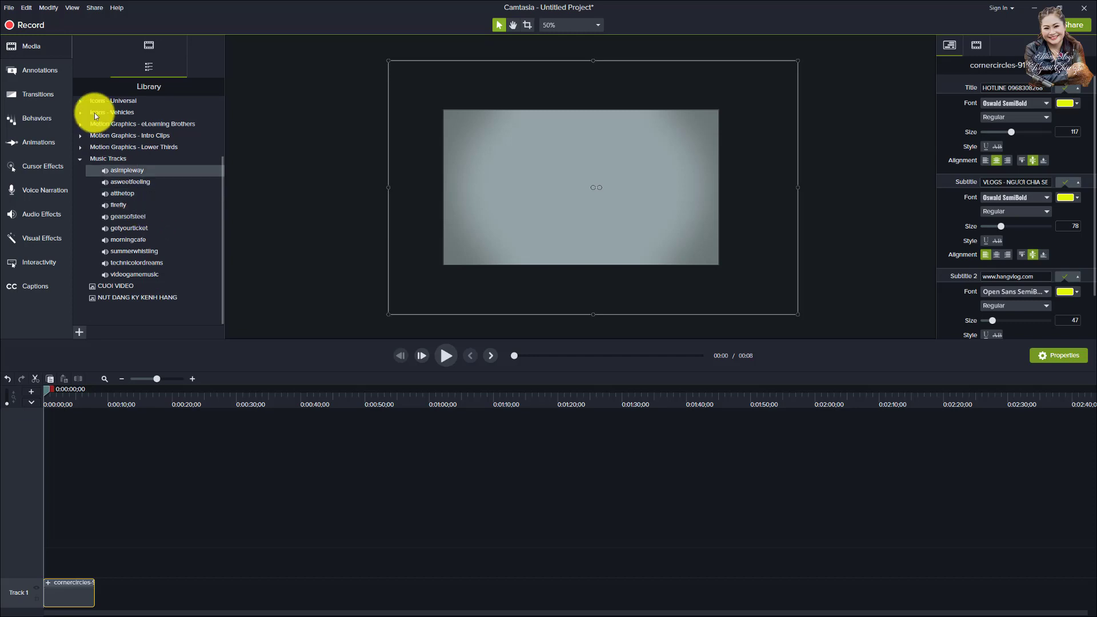
# Step: Import the INTRO VAO VIDEO file into the Media Bin and add it to the timeline at the playhead
pyautogui.click(27, 47)
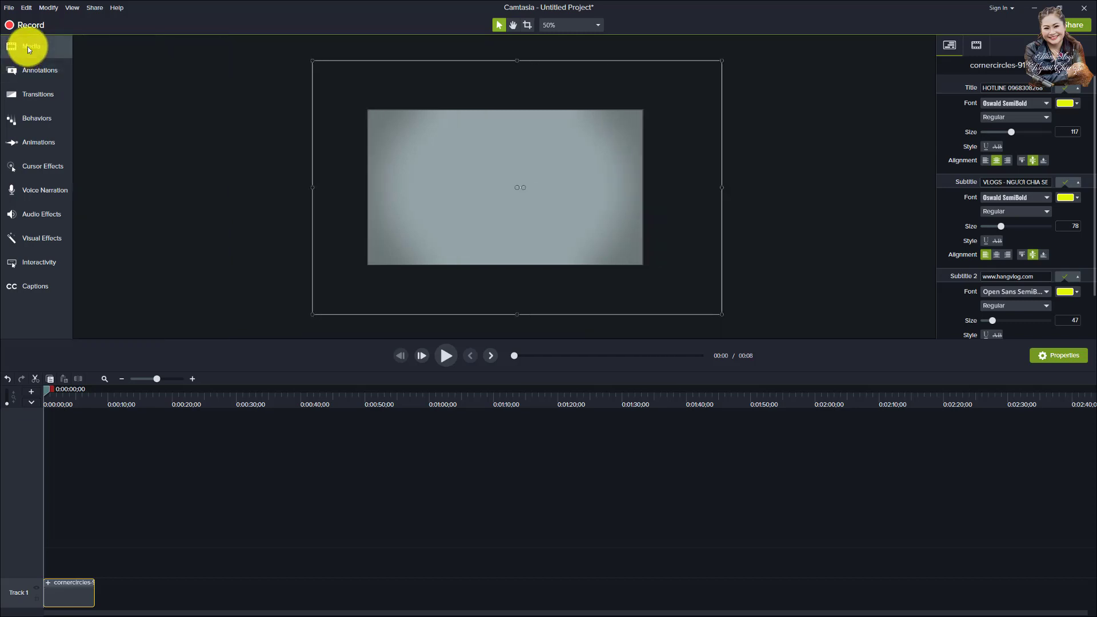
pyautogui.click(27, 46)
pyautogui.click(139, 47)
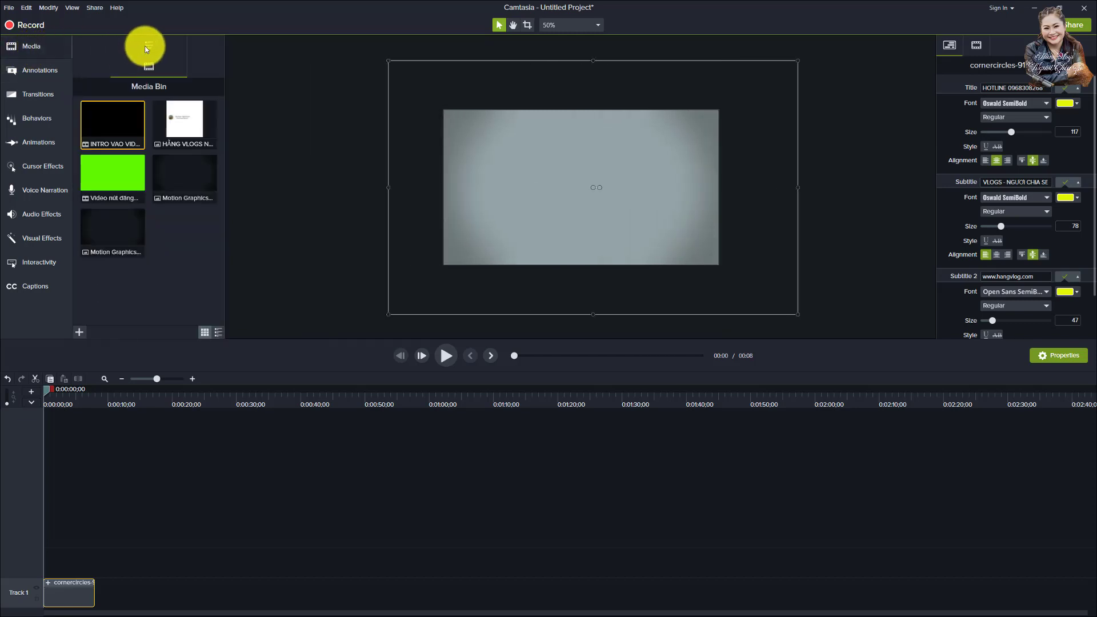
pyautogui.click(80, 333)
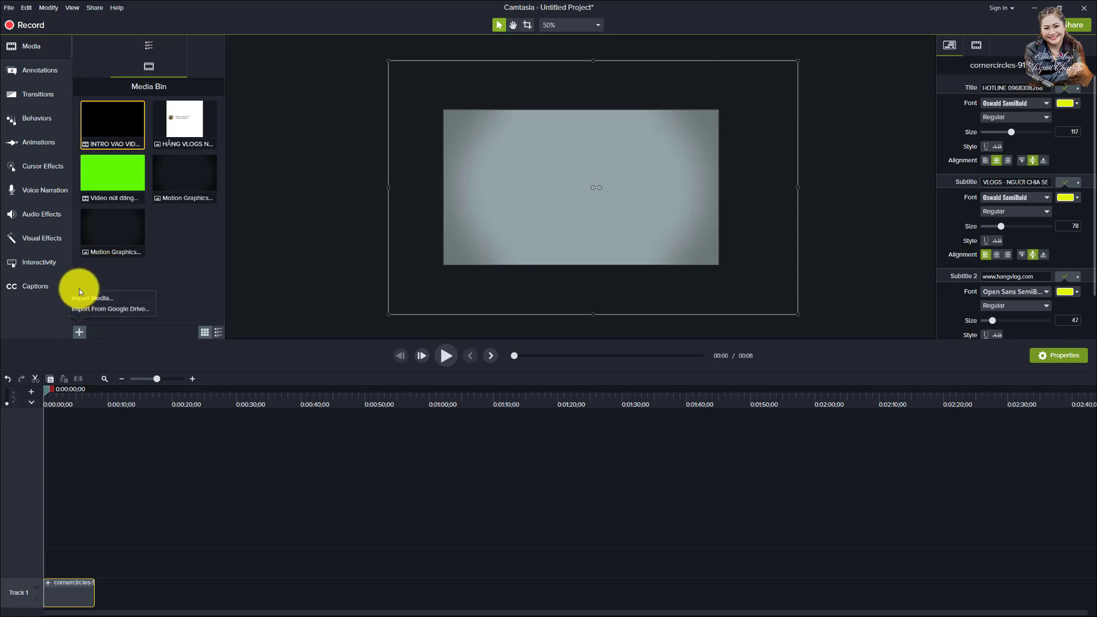
pyautogui.click(97, 300)
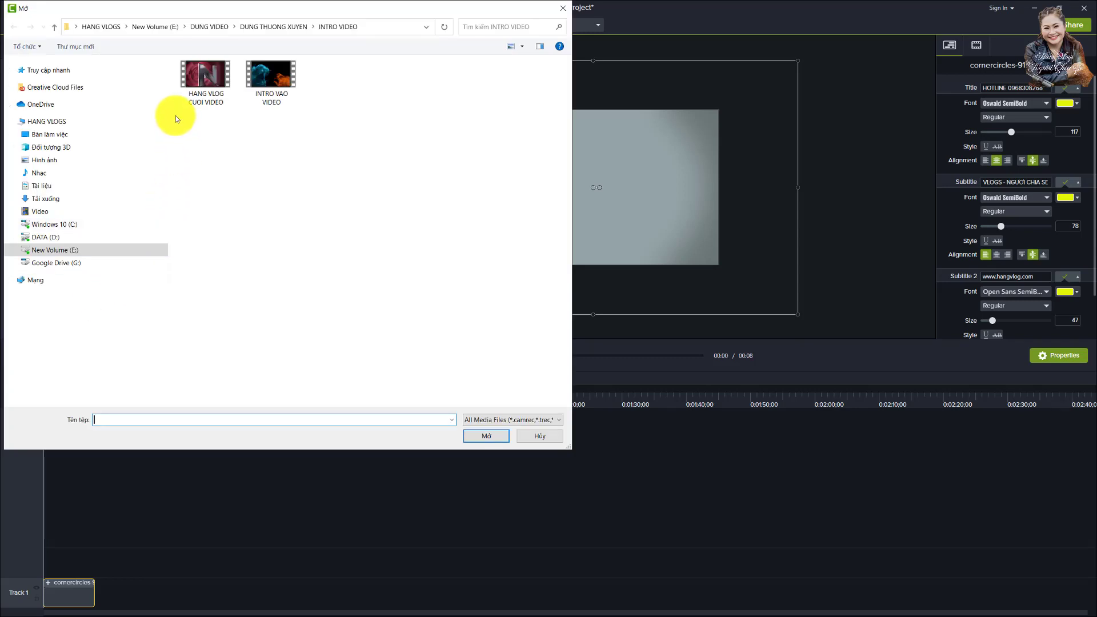
pyautogui.click(256, 75)
pyautogui.click(468, 436)
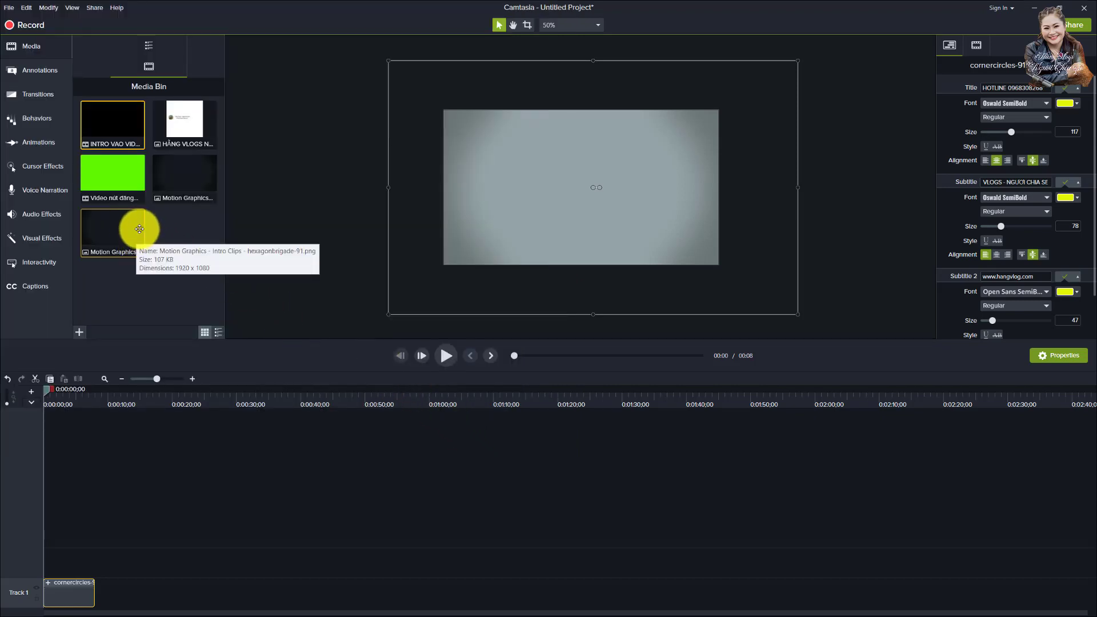
pyautogui.rightClick(118, 121)
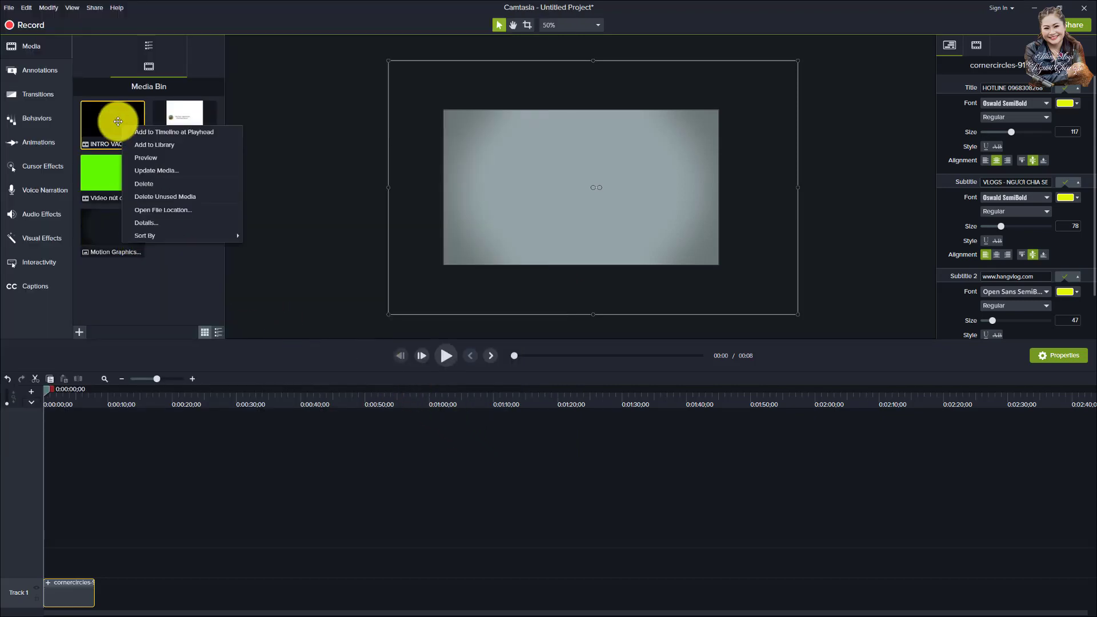
pyautogui.click(148, 135)
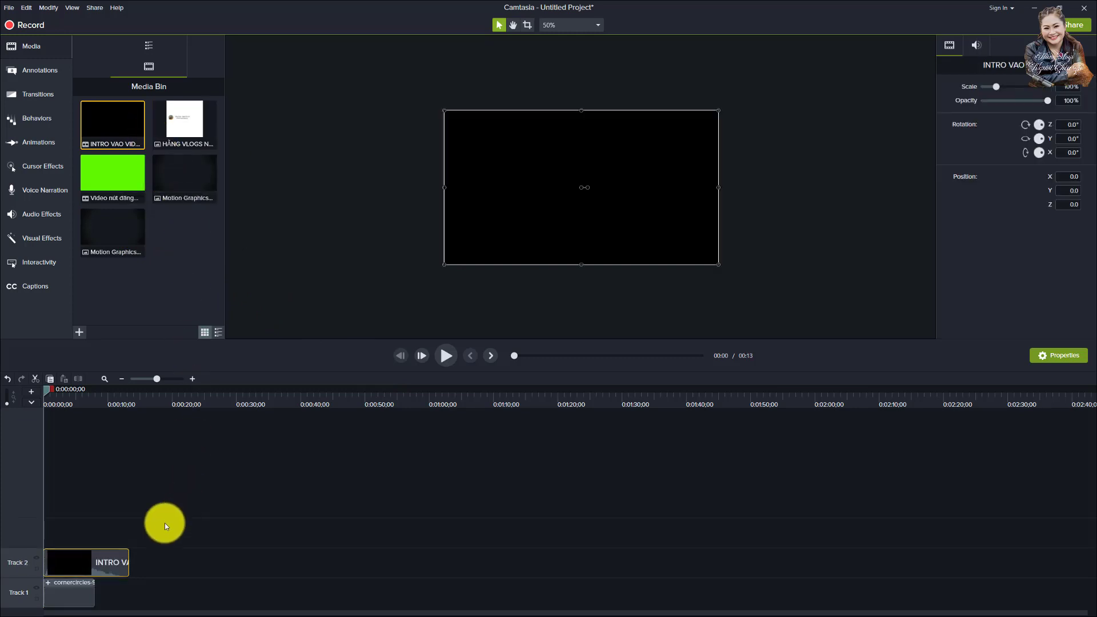
# Step: Separate the INTRO VAO VIDEO clip's audio from its video and delete the video part
pyautogui.rightClick(84, 560)
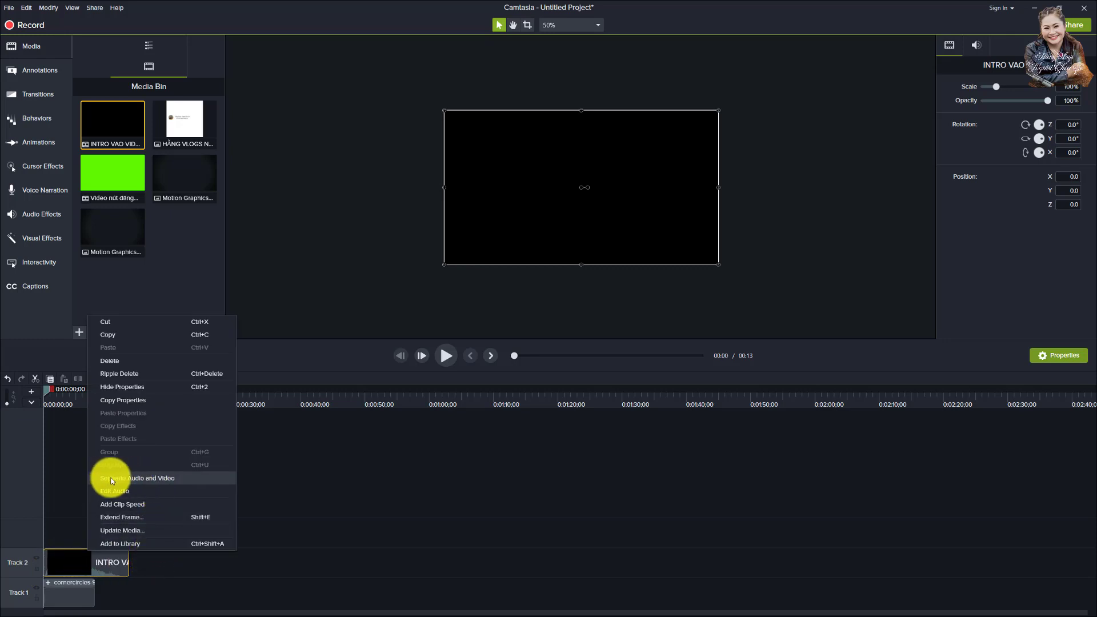
pyautogui.click(137, 480)
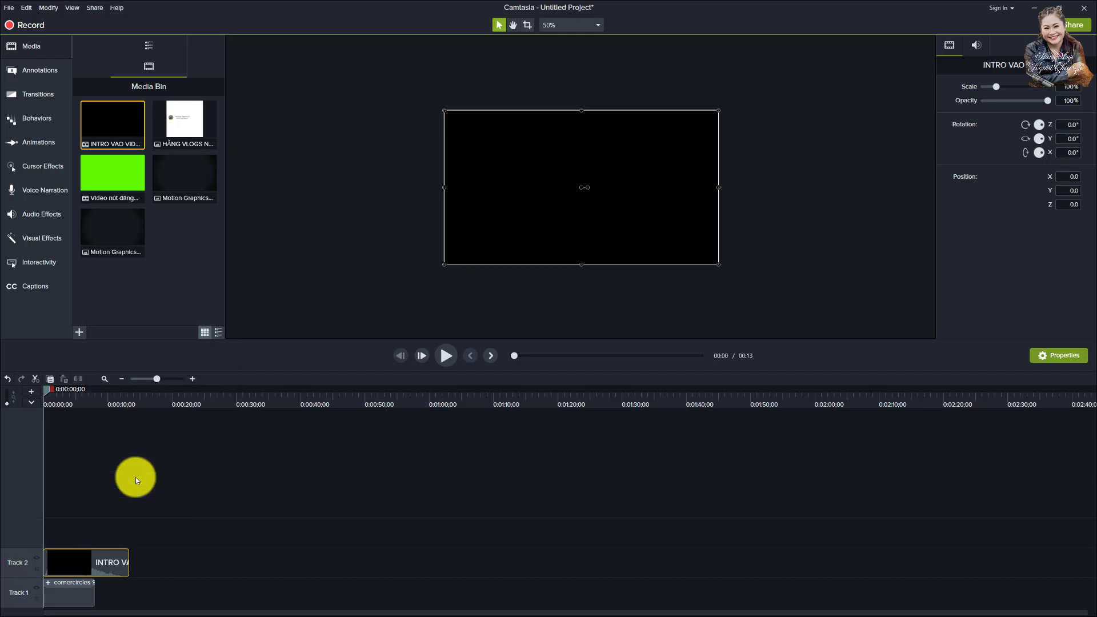
pyautogui.click(115, 563)
pyautogui.press('Delete')
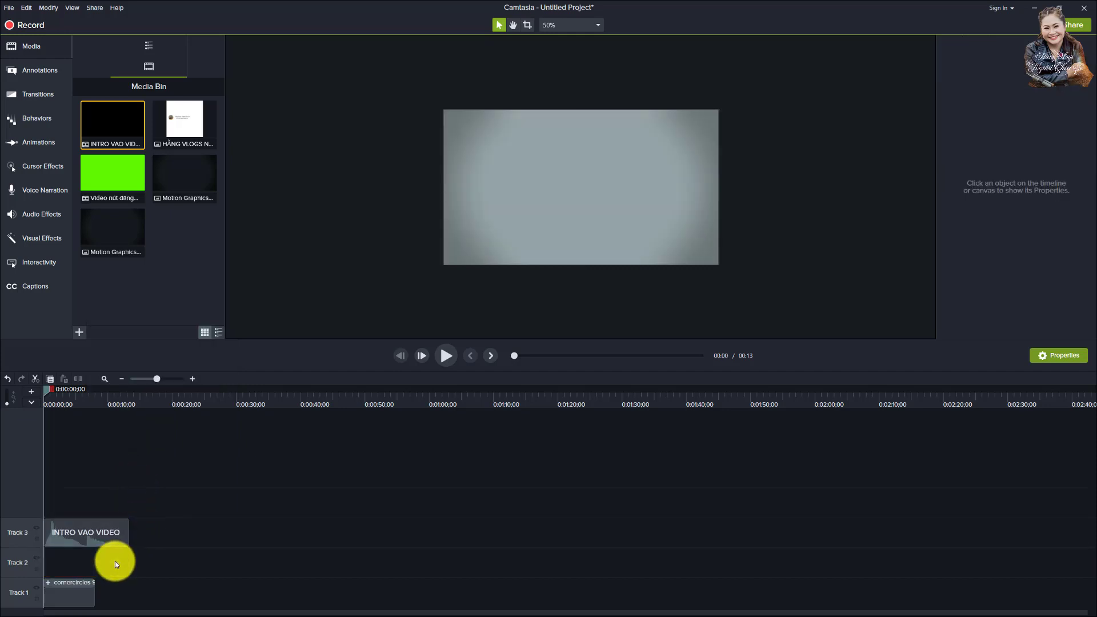
# Step: Move the separated INTRO VAO VIDEO audio down to Track 2 and play the intro with it
pyautogui.click(84, 537)
pyautogui.moveTo(84, 537); pyautogui.dragTo(80, 556)
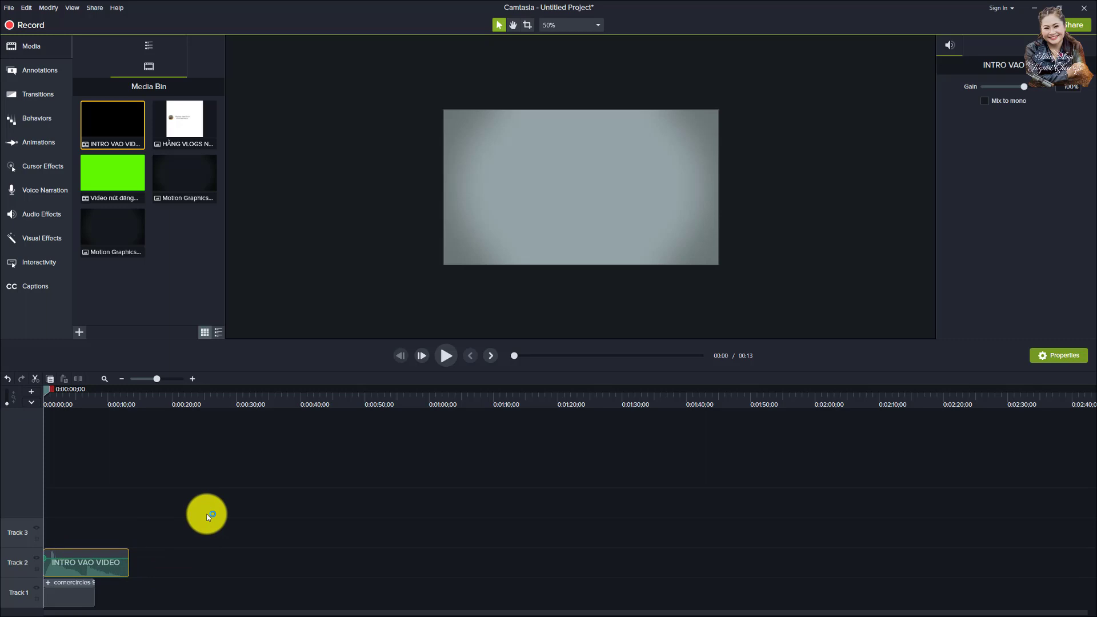
pyautogui.press('space')
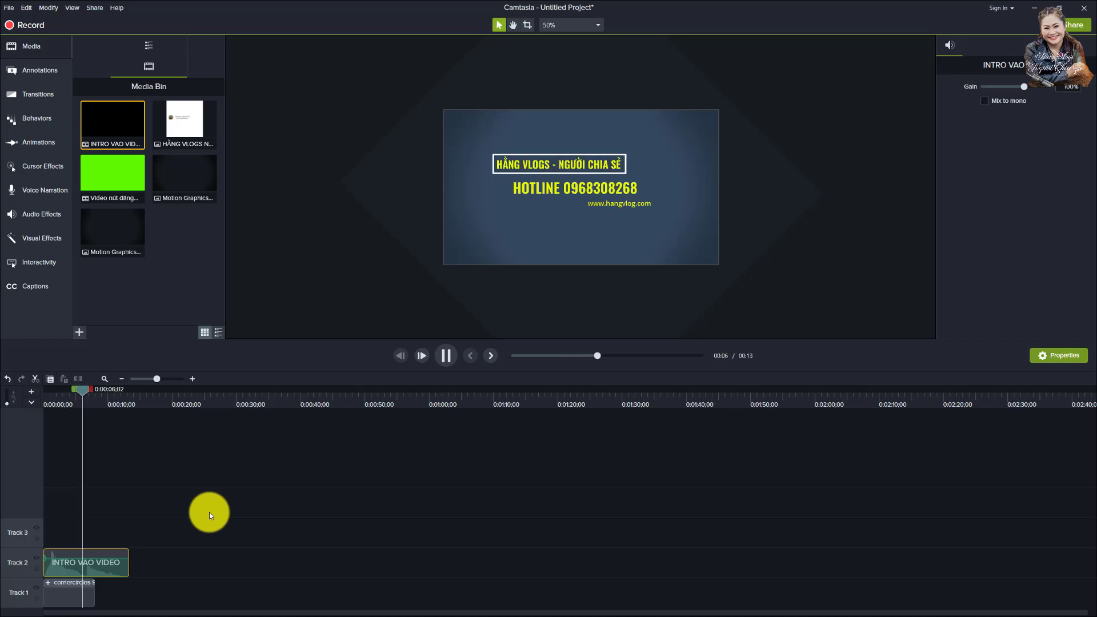
pyautogui.press('space')
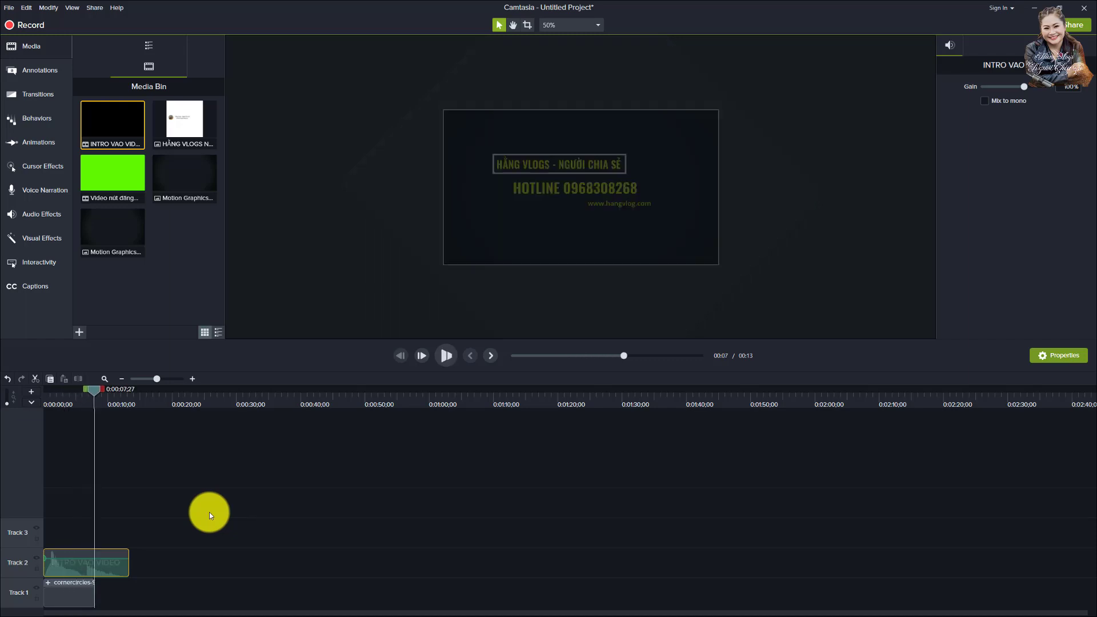
# Step: Import the Thiết_kế_không_tên-removebg-preview image into the Media Bin from the ICON CHO CLIP VÀ LADINGPAGE folder in Downloads (Tải xuống)
pyautogui.click(79, 334)
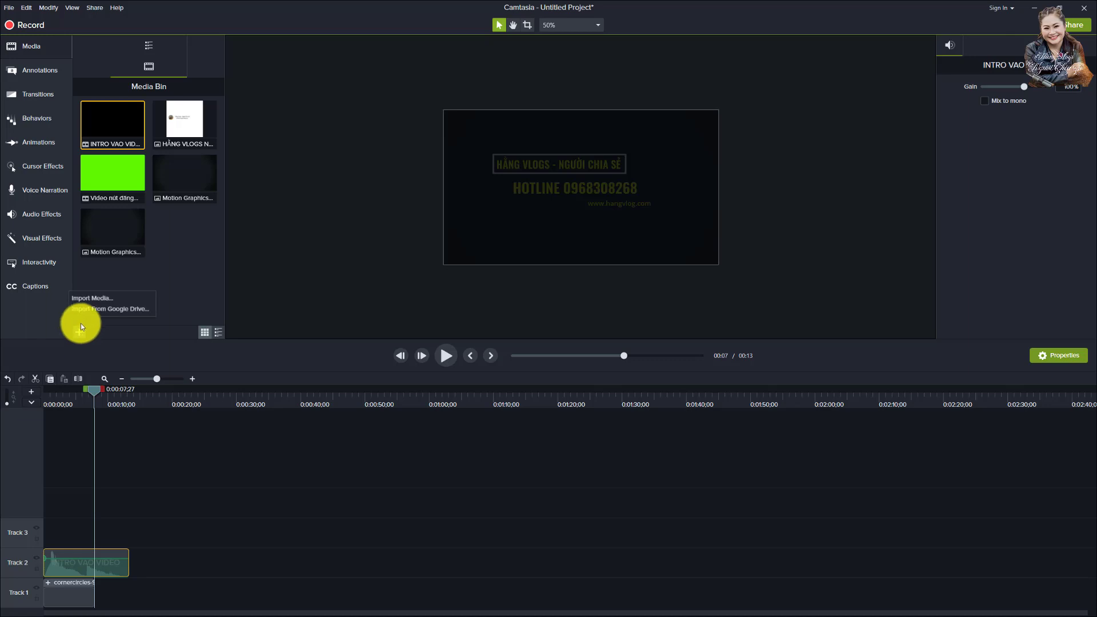
pyautogui.click(87, 299)
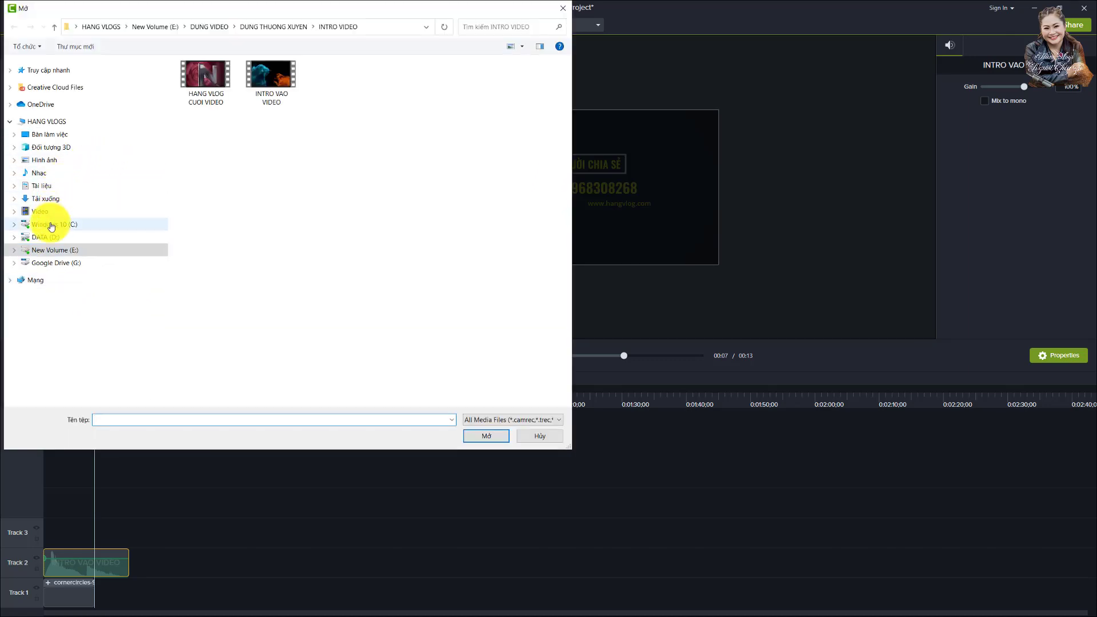
pyautogui.click(44, 198)
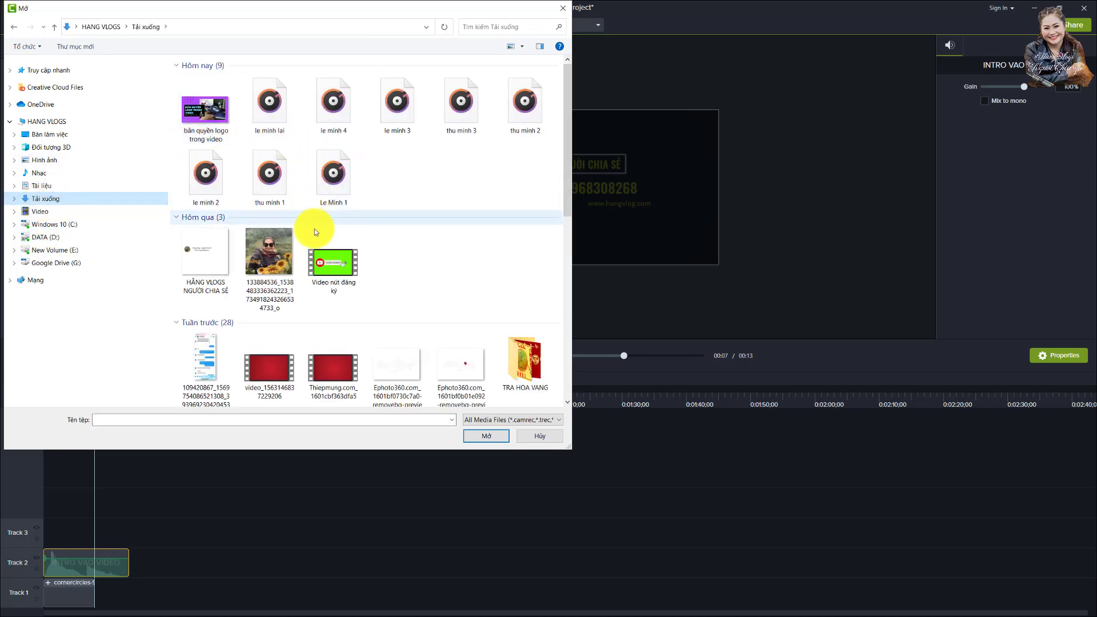
pyautogui.scroll(-3, 313, 238)
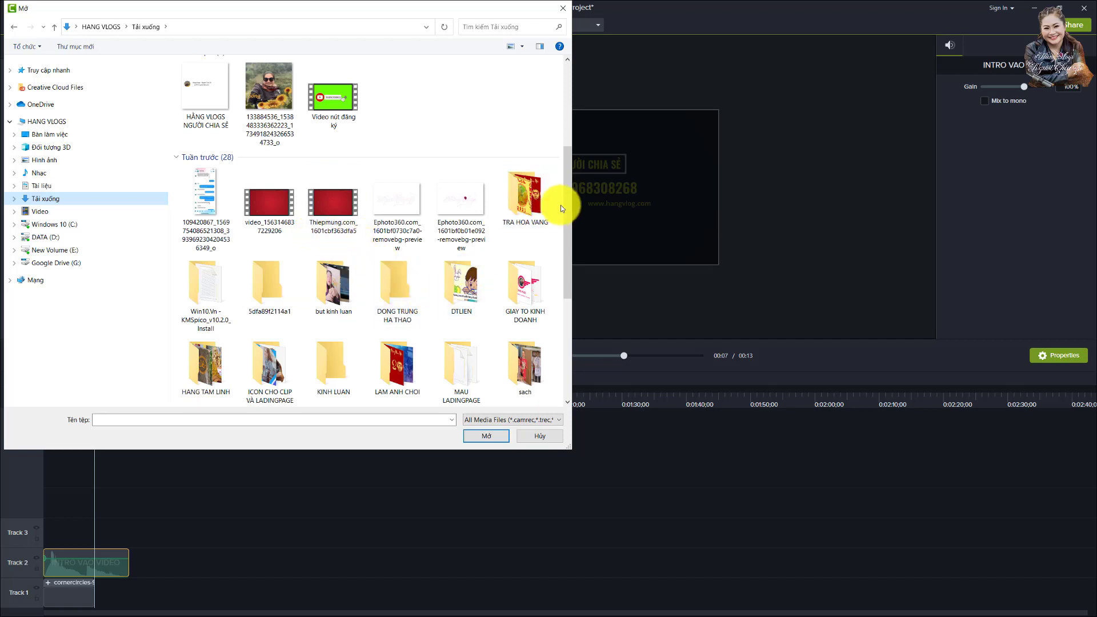
pyautogui.moveTo(567, 202); pyautogui.dragTo(568, 235)
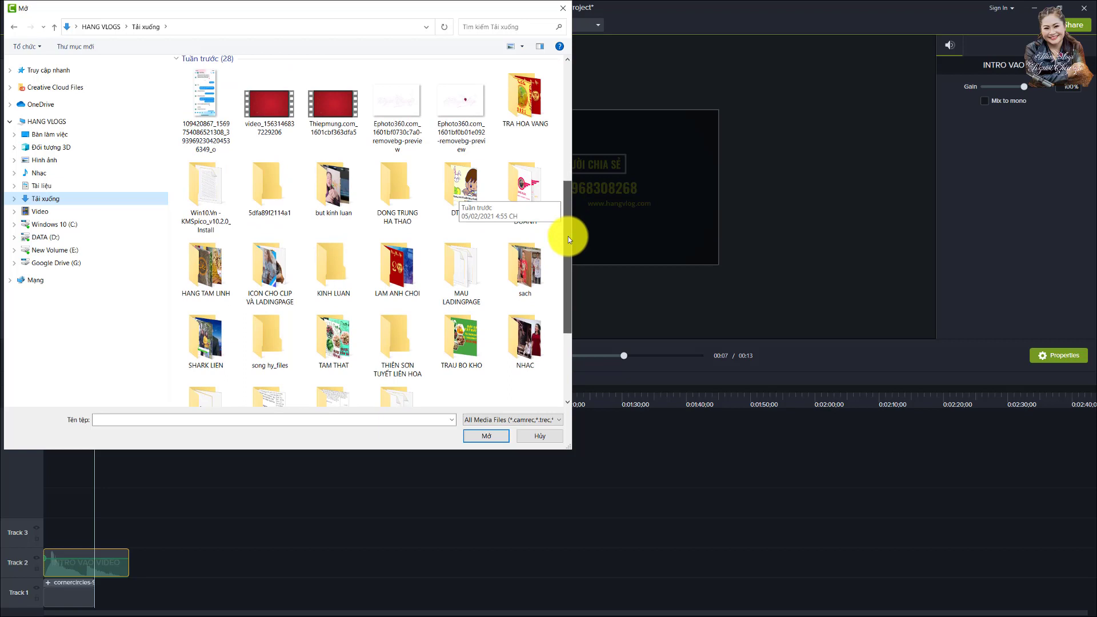
pyautogui.click(277, 280)
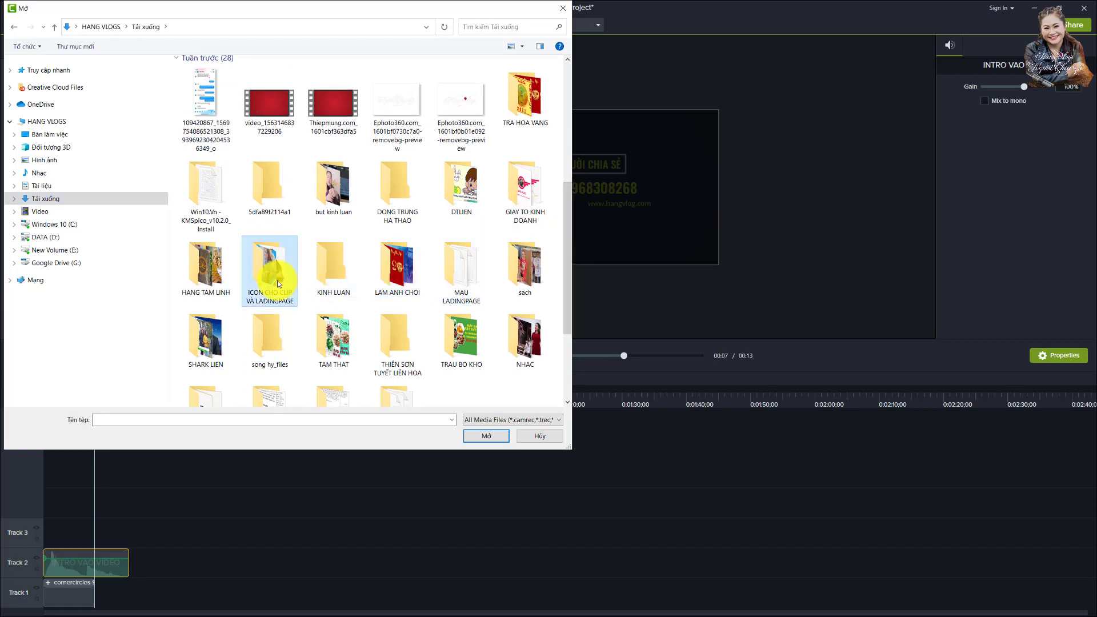
pyautogui.doubleClick(277, 280)
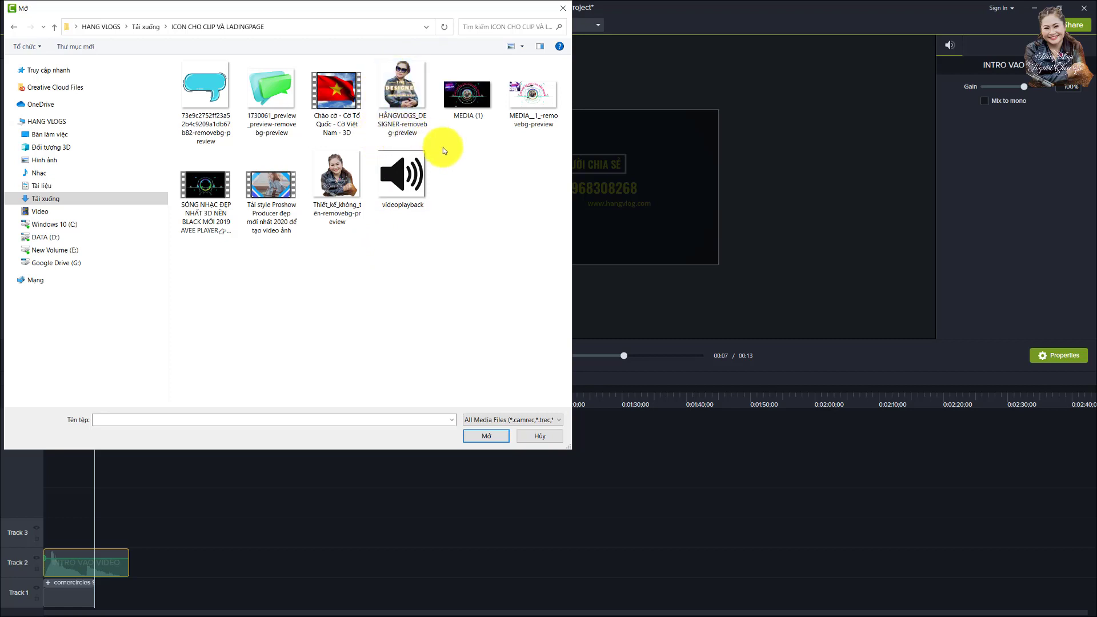
pyautogui.click(395, 86)
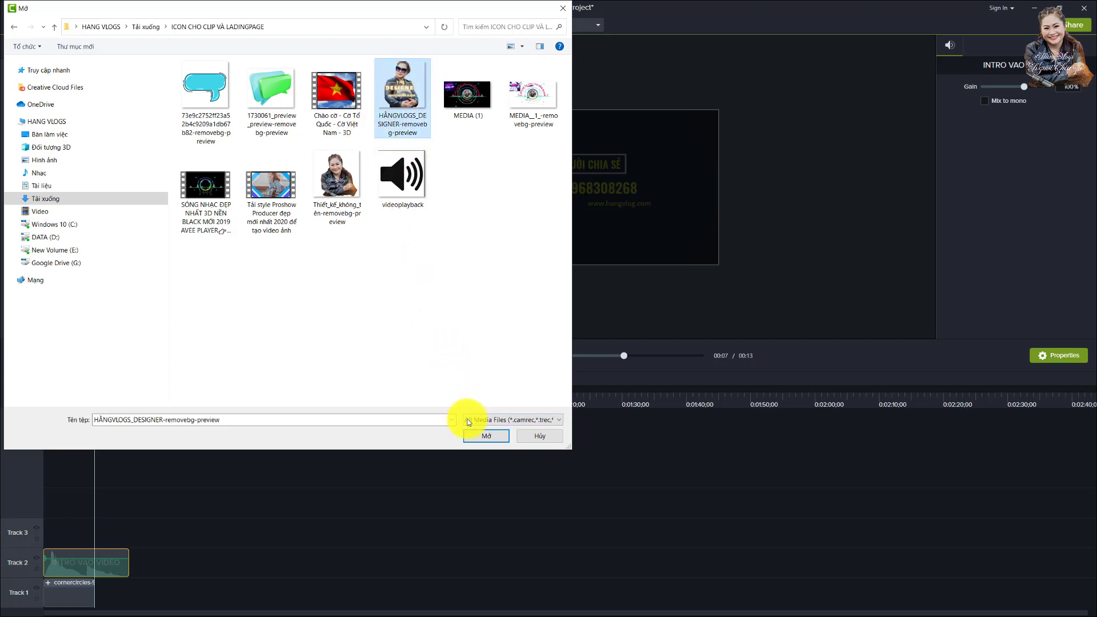
pyautogui.click(334, 177)
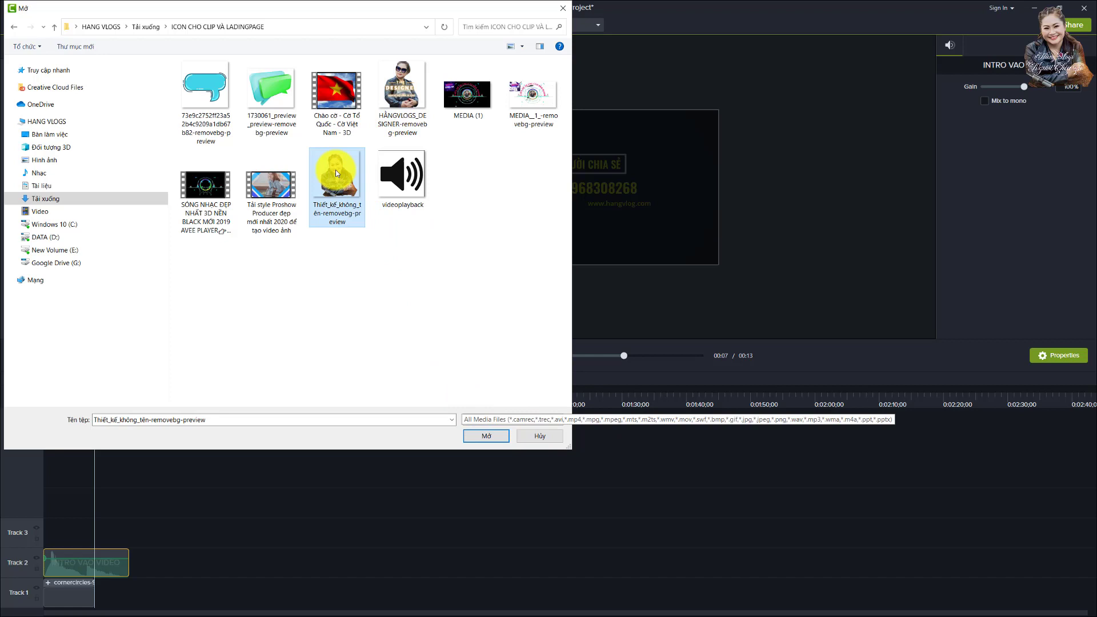
pyautogui.click(487, 437)
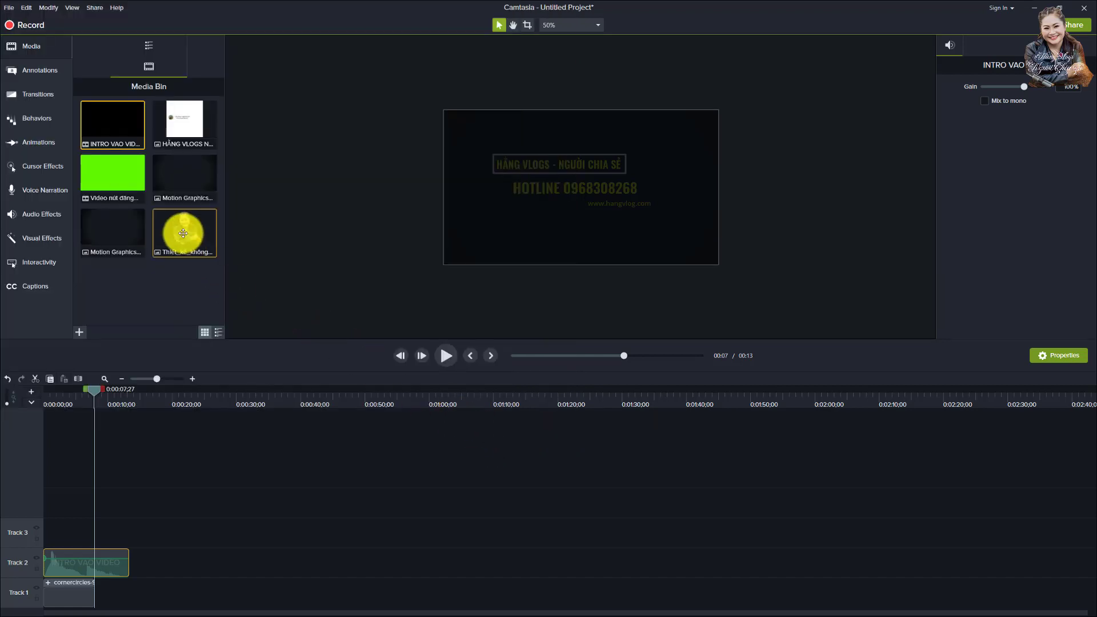
# Step: Add the imported portrait image to the timeline at the playhead, shrink it to about 40%, and move it beside the titles
pyautogui.rightClick(184, 234)
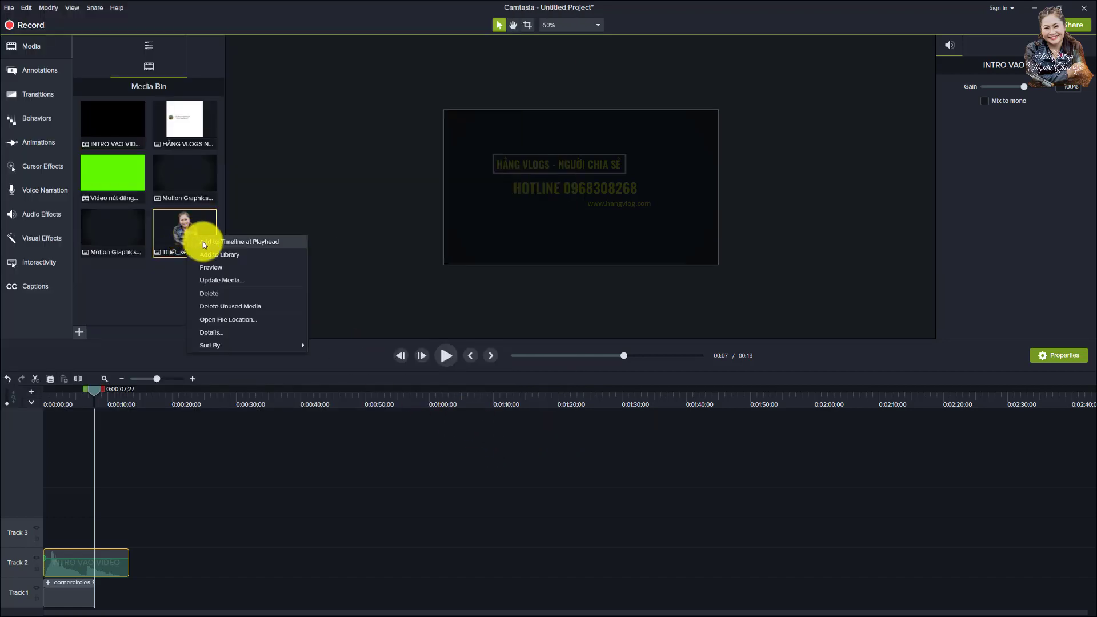
pyautogui.click(203, 242)
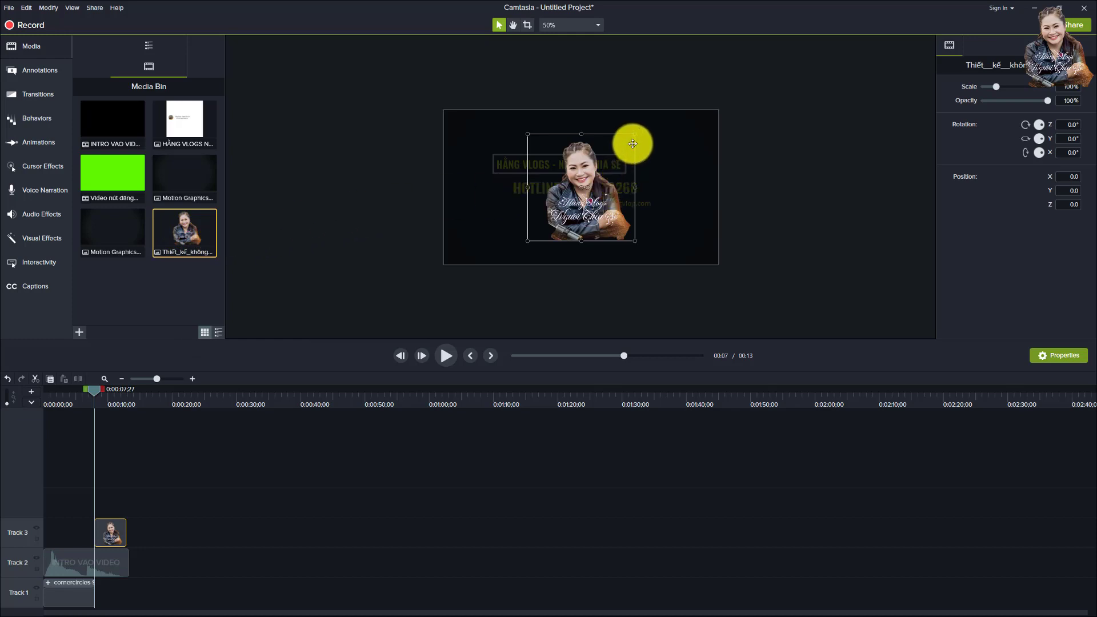
pyautogui.moveTo(634, 133); pyautogui.dragTo(557, 223)
pyautogui.moveTo(616, 196); pyautogui.dragTo(544, 193)
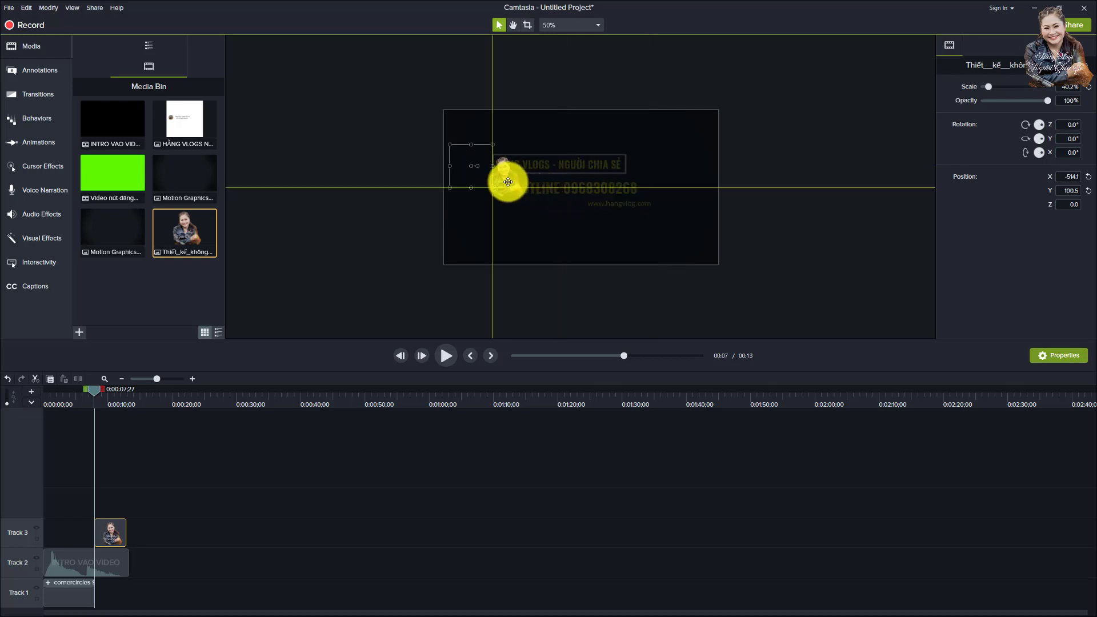
# Step: Reposition the cornercircles-91 title graphic on the canvas to make room for the portrait, and lock Tracks 1 and 2
pyautogui.click(519, 176)
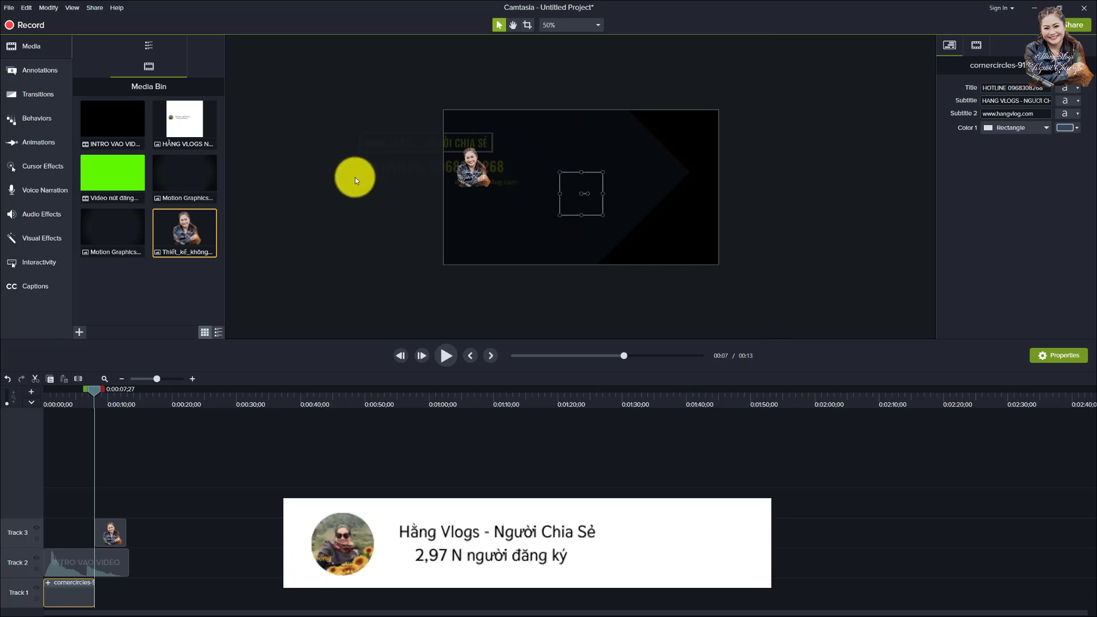
pyautogui.click(471, 169)
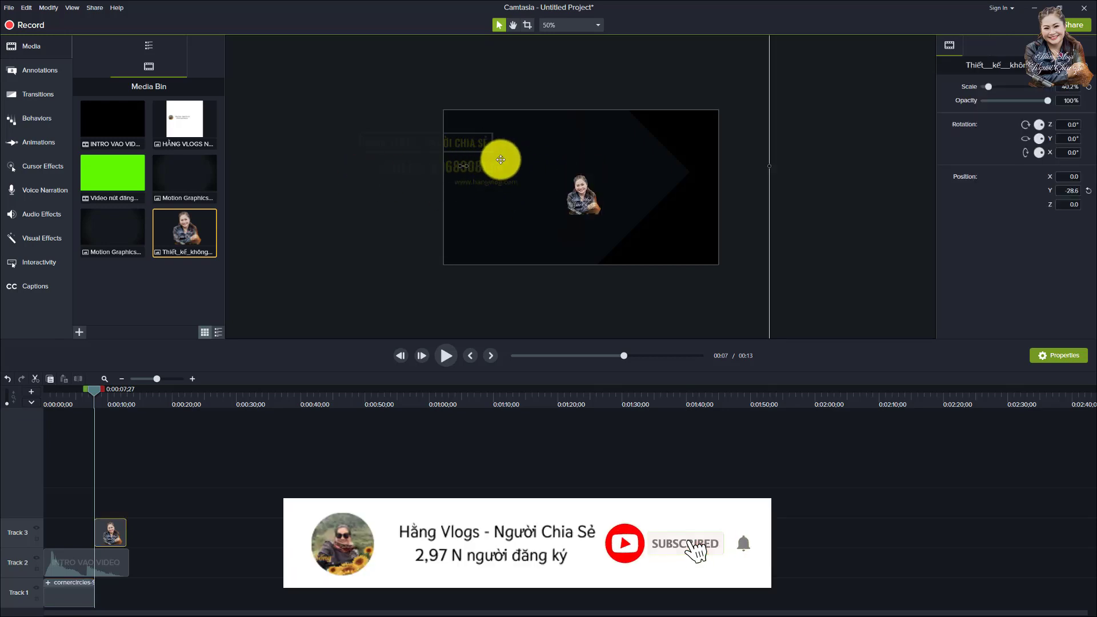
pyautogui.click(469, 146)
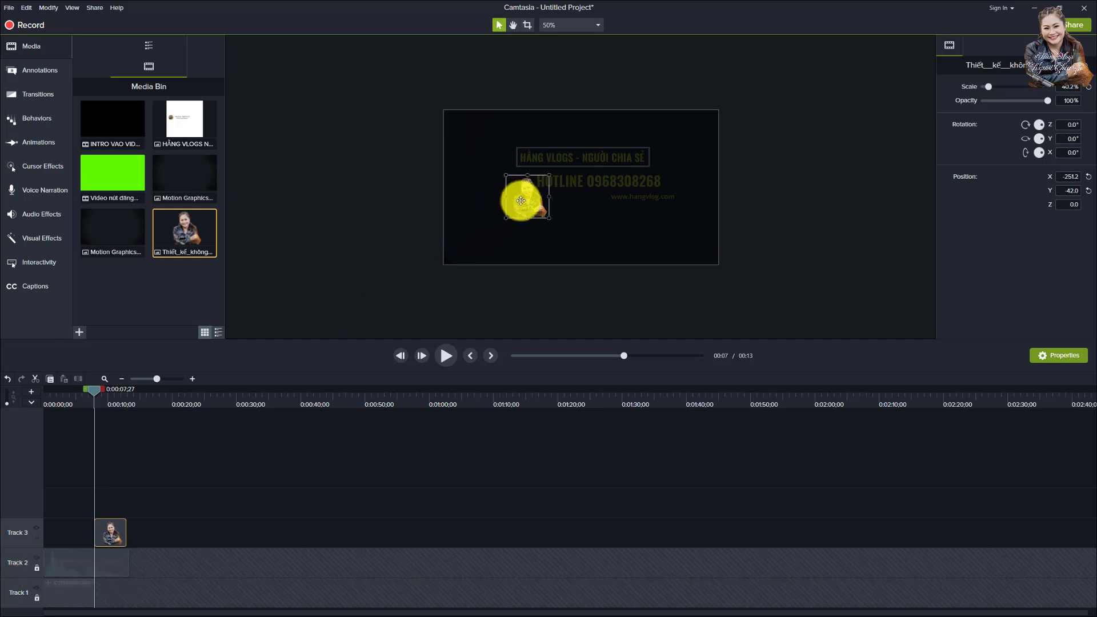
# Step: Place the portrait left of the titles at about X -486, Y 75 and enlarge it to about 54%
pyautogui.moveTo(521, 201); pyautogui.dragTo(487, 165)
pyautogui.moveTo(479, 164)
pyautogui.mouseDown()
pyautogui.moveTo(461, 169)
pyautogui.moveTo(510, 176)
pyautogui.moveTo(494, 177)
pyautogui.mouseUp()
pyautogui.click(497, 174)
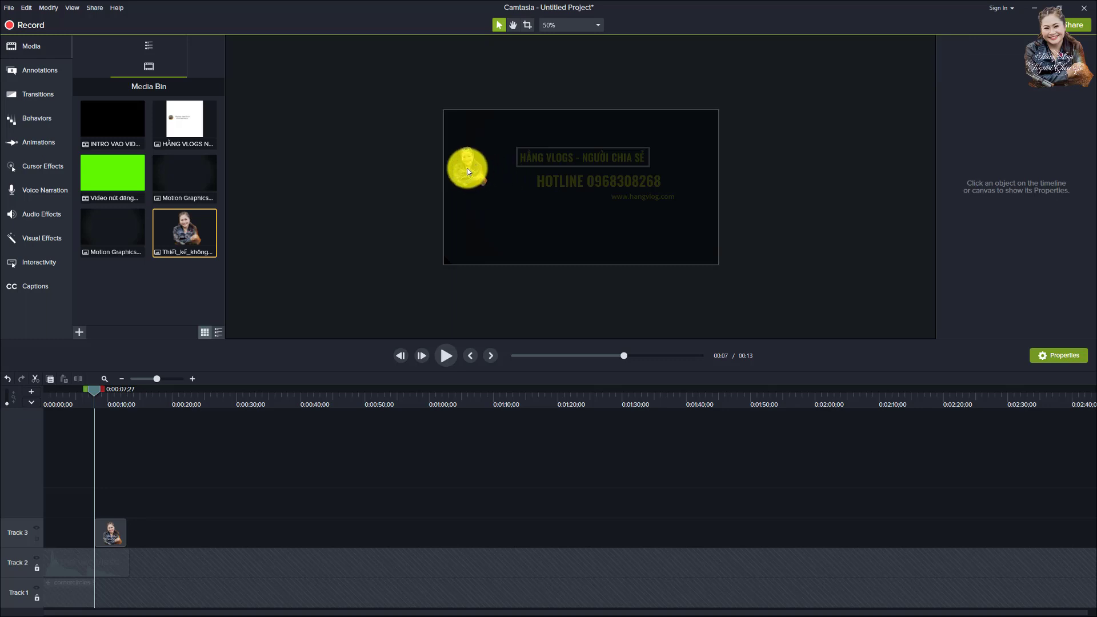
pyautogui.moveTo(467, 172); pyautogui.dragTo(453, 143)
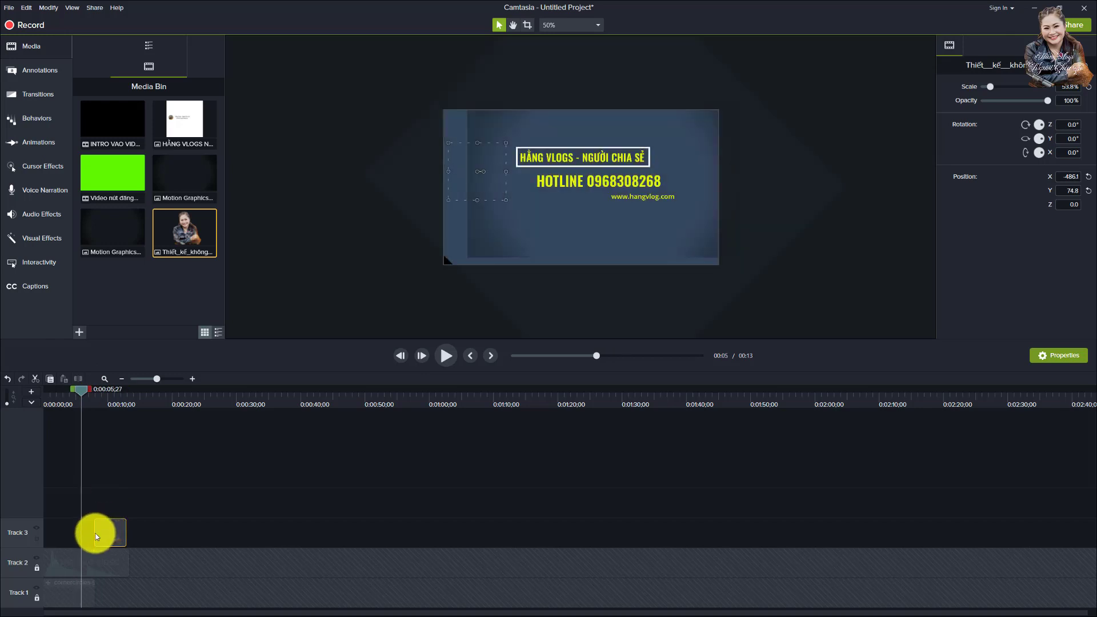
# Step: Extend the start of the portrait clip on Track 3 back to near the beginning of the timeline
pyautogui.moveTo(94, 531); pyautogui.dragTo(48, 530)
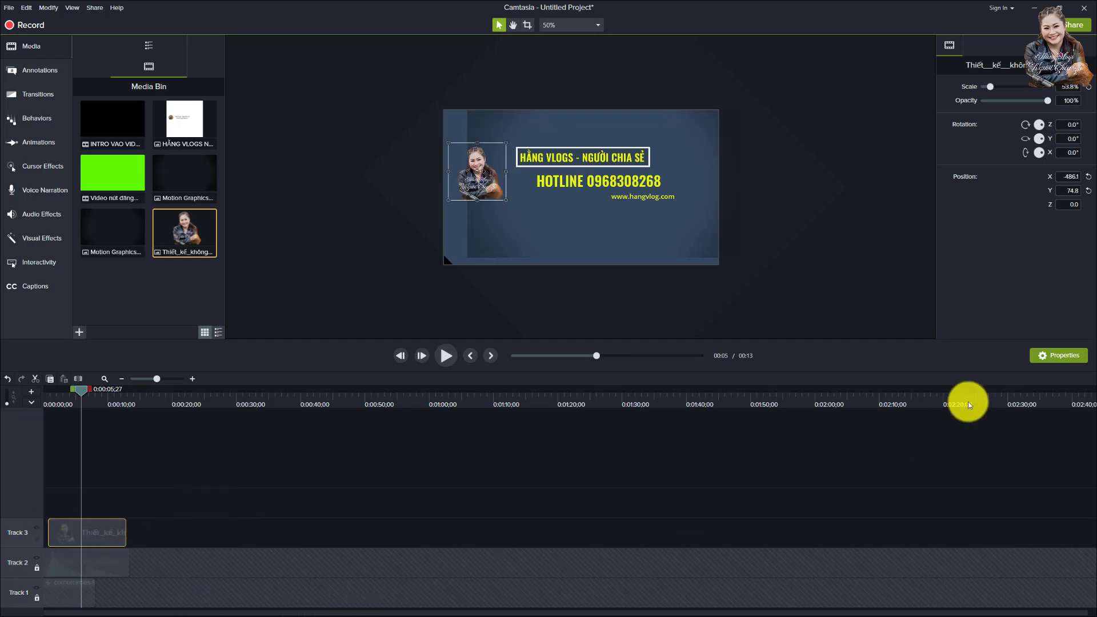
pyautogui.click(121, 381)
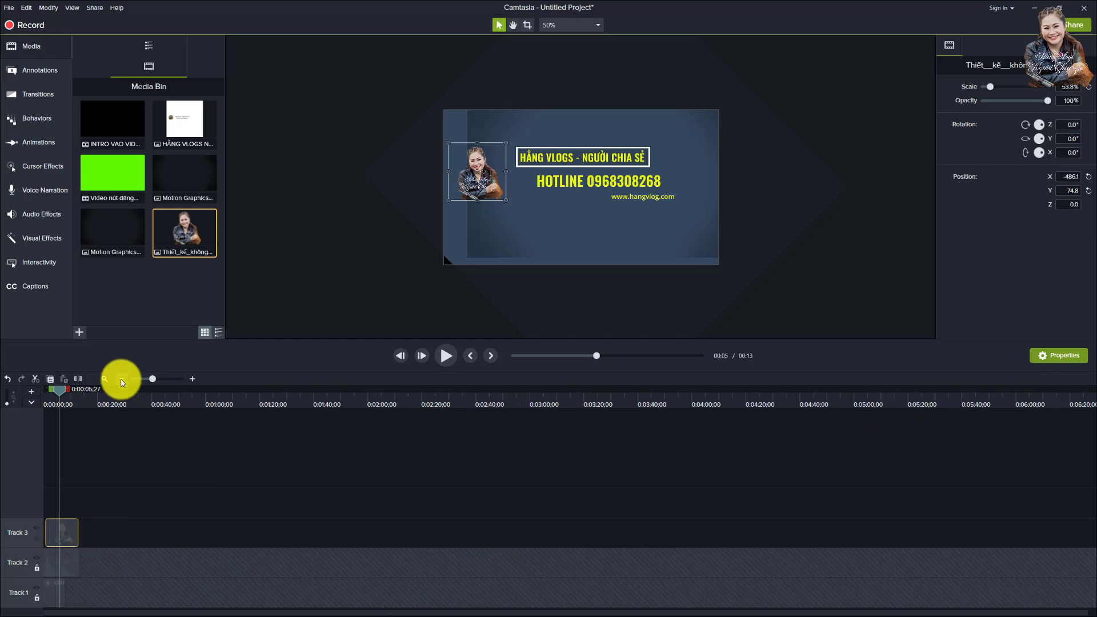
pyautogui.click(121, 381)
pyautogui.click(121, 381)
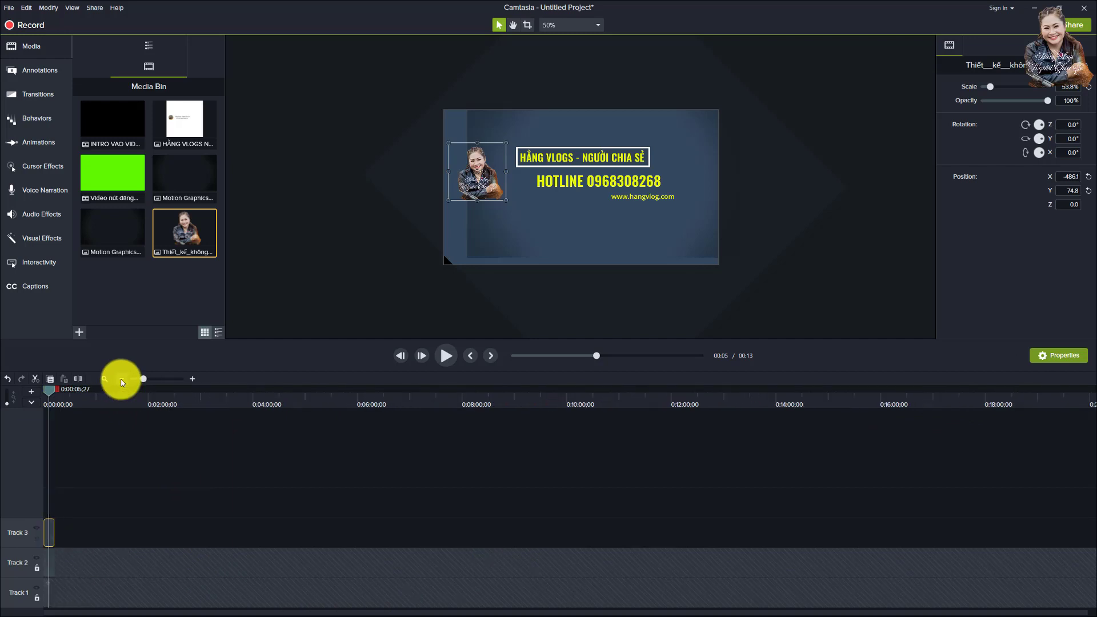
pyautogui.click(121, 381)
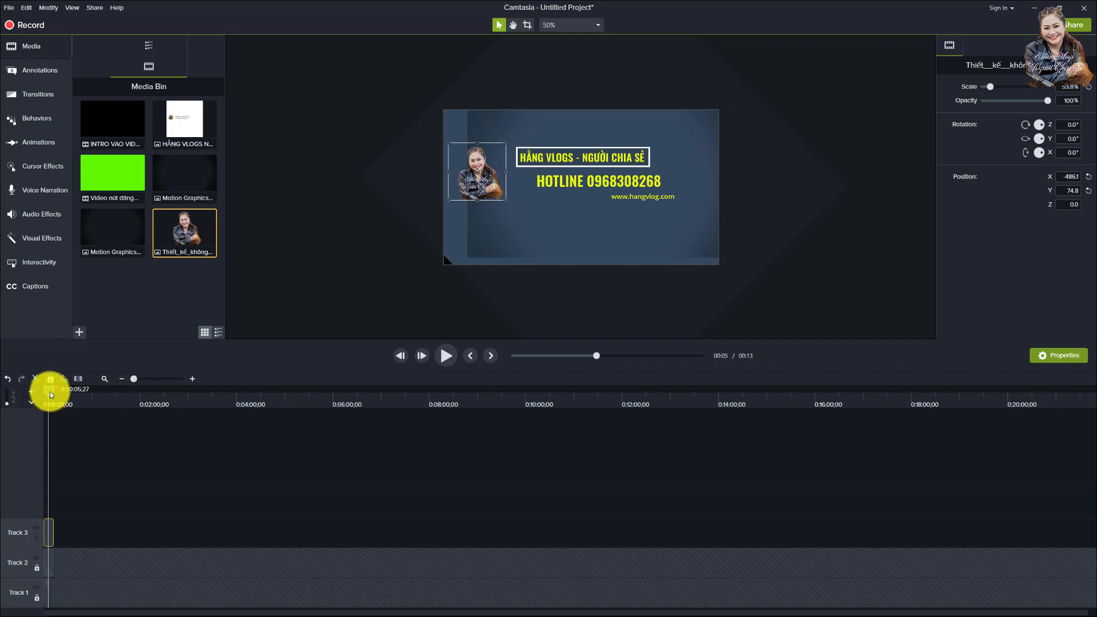
# Step: Play the intro from the start of the timeline to review the portrait with the animated titles
pyautogui.moveTo(50, 392); pyautogui.dragTo(43, 392)
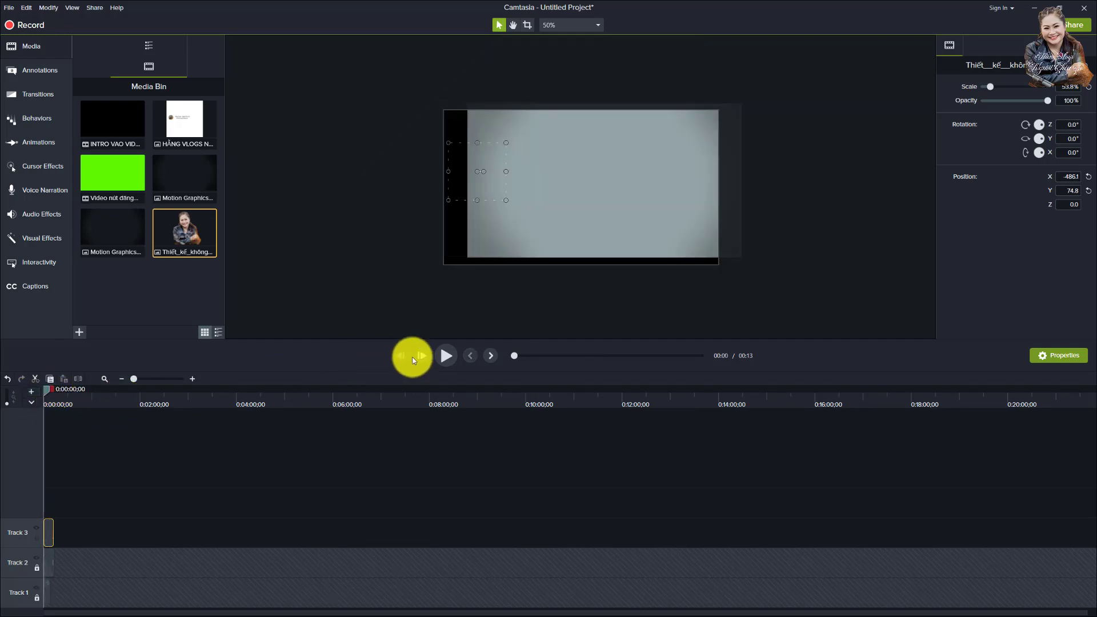
pyautogui.click(441, 356)
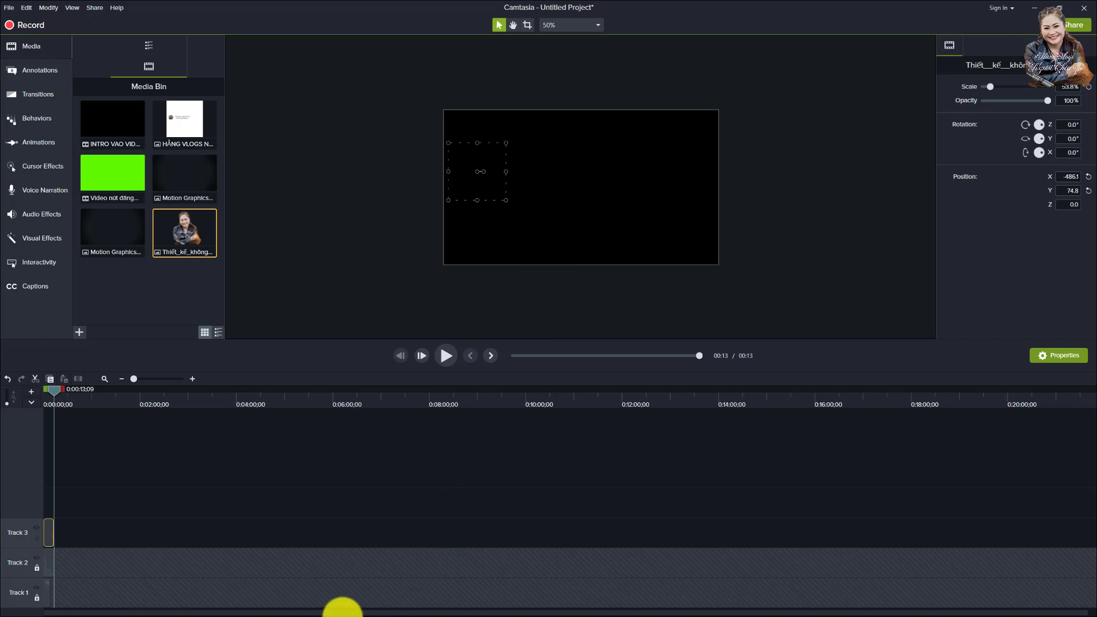
pyautogui.press('space')
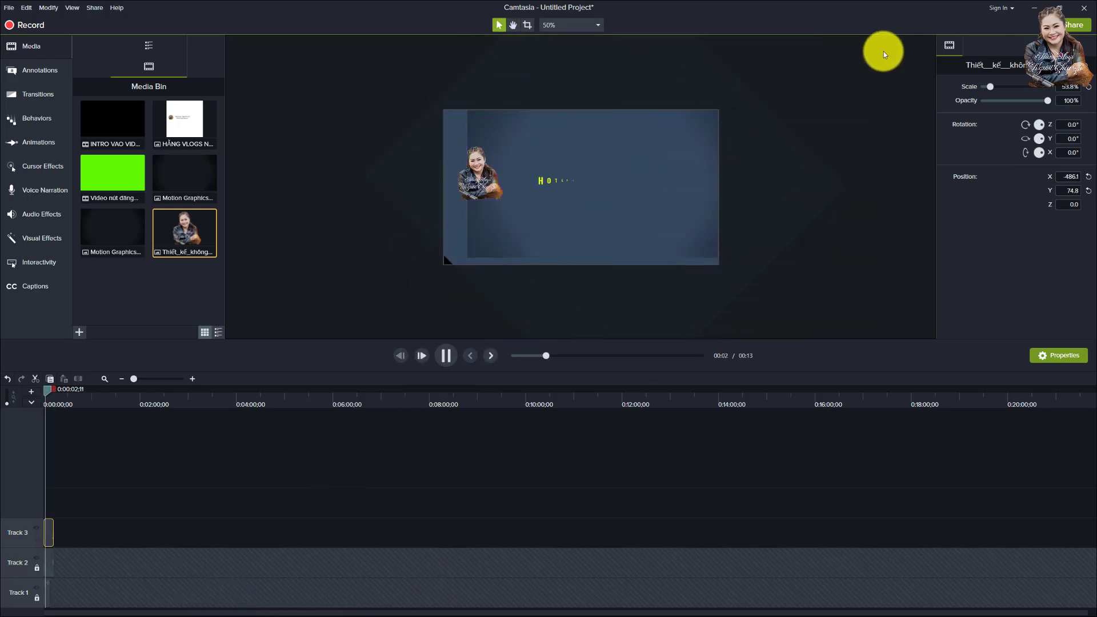
pyautogui.press('space')
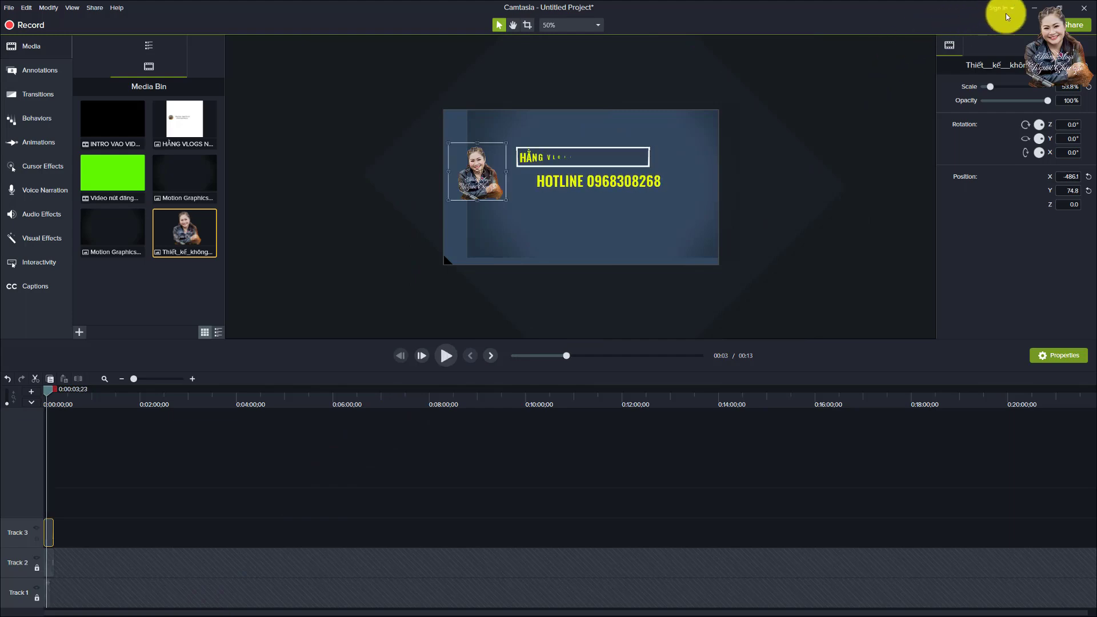
# Step: Minimize the Camtasia editor, bring up the Camtasia recorder, and stop the screen recording
pyautogui.click(1036, 9)
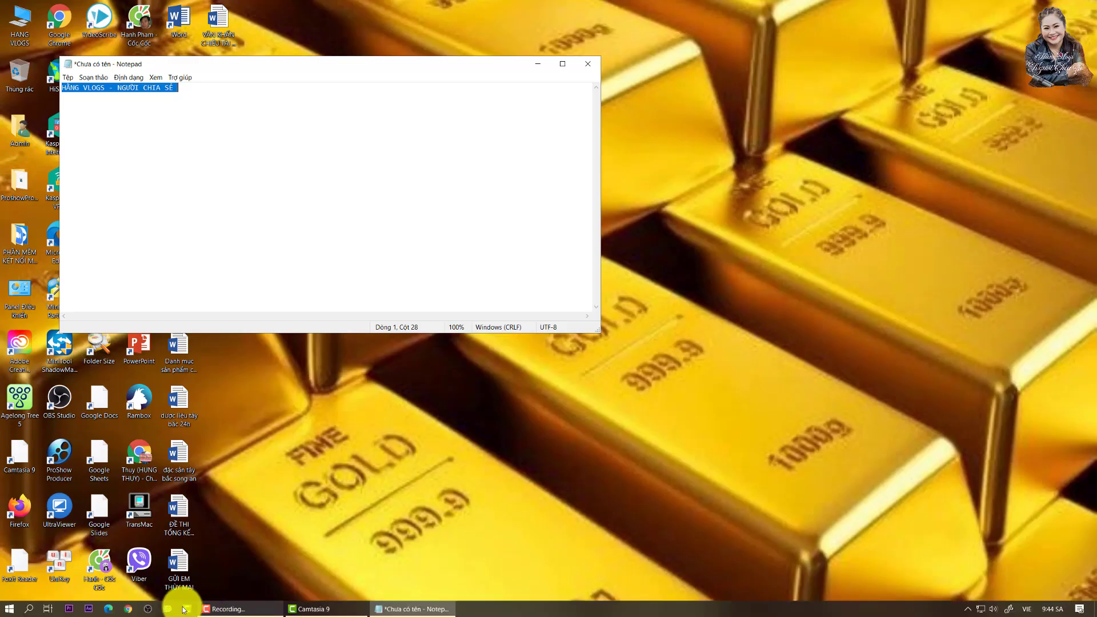
pyautogui.click(221, 610)
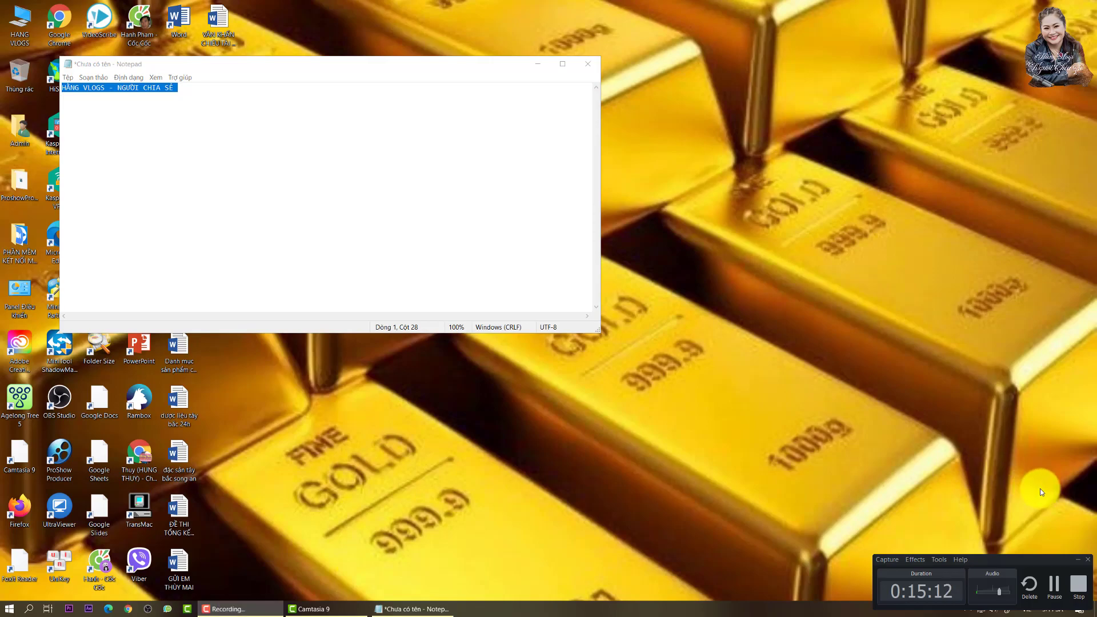
pyautogui.click(1079, 582)
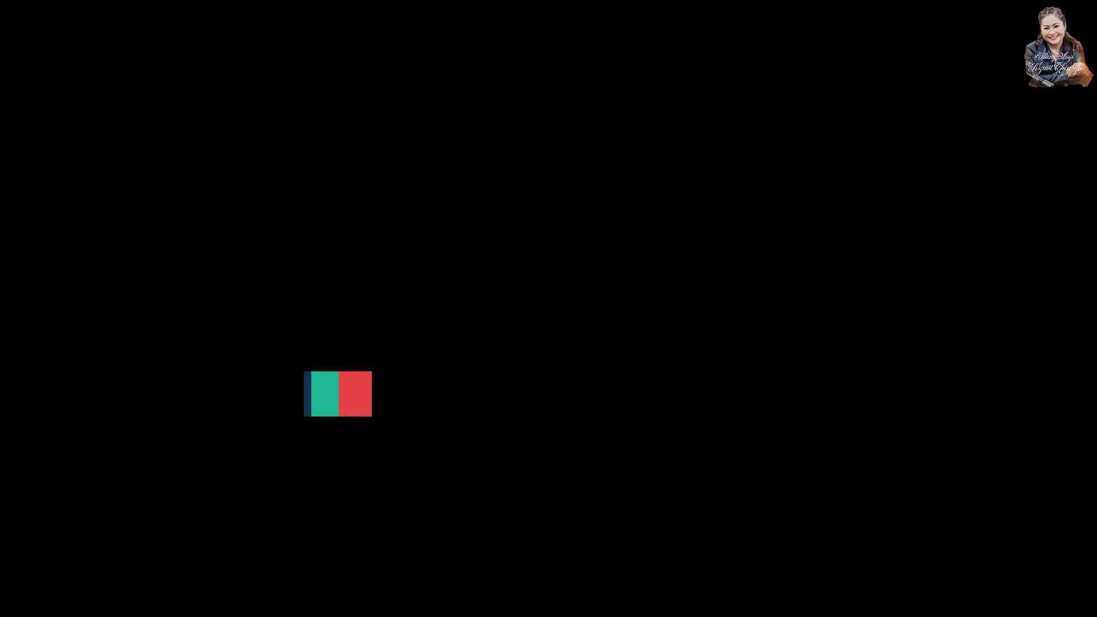